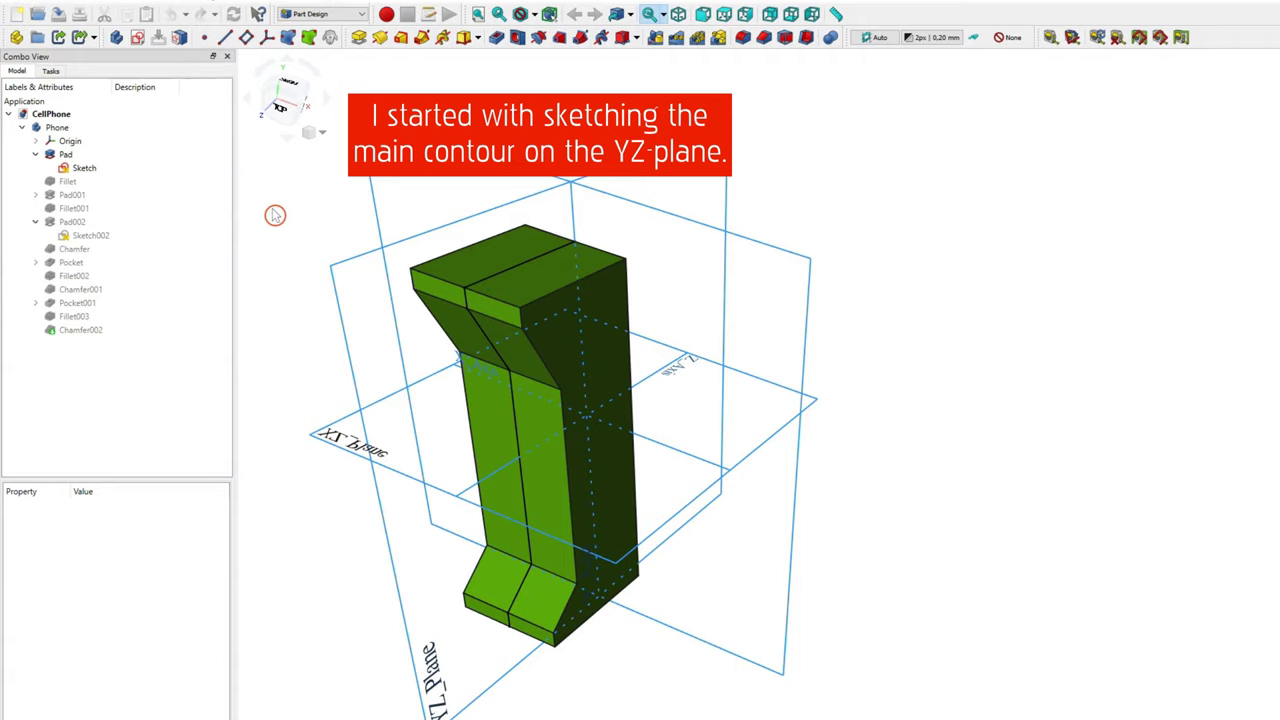
Step: Hide the padded solid to leave only the YZ-plane profile sketch, with origin planes hidden
click(72, 167)
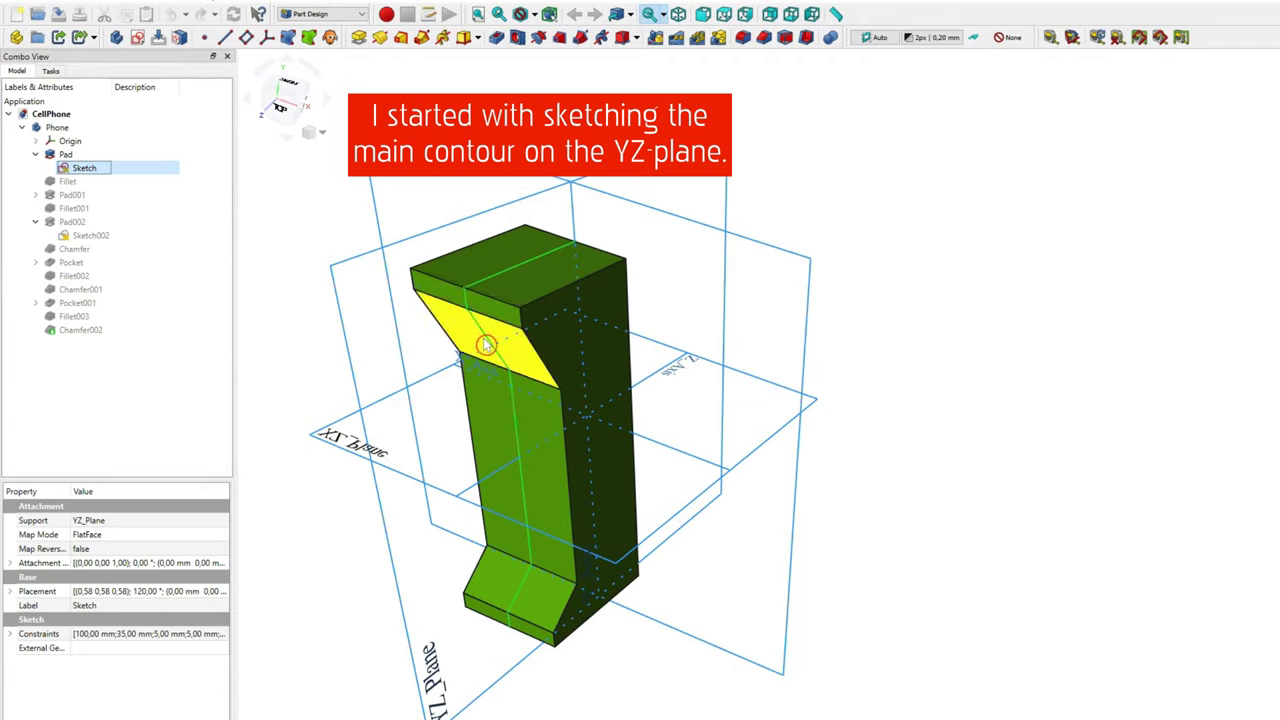
click(340, 263)
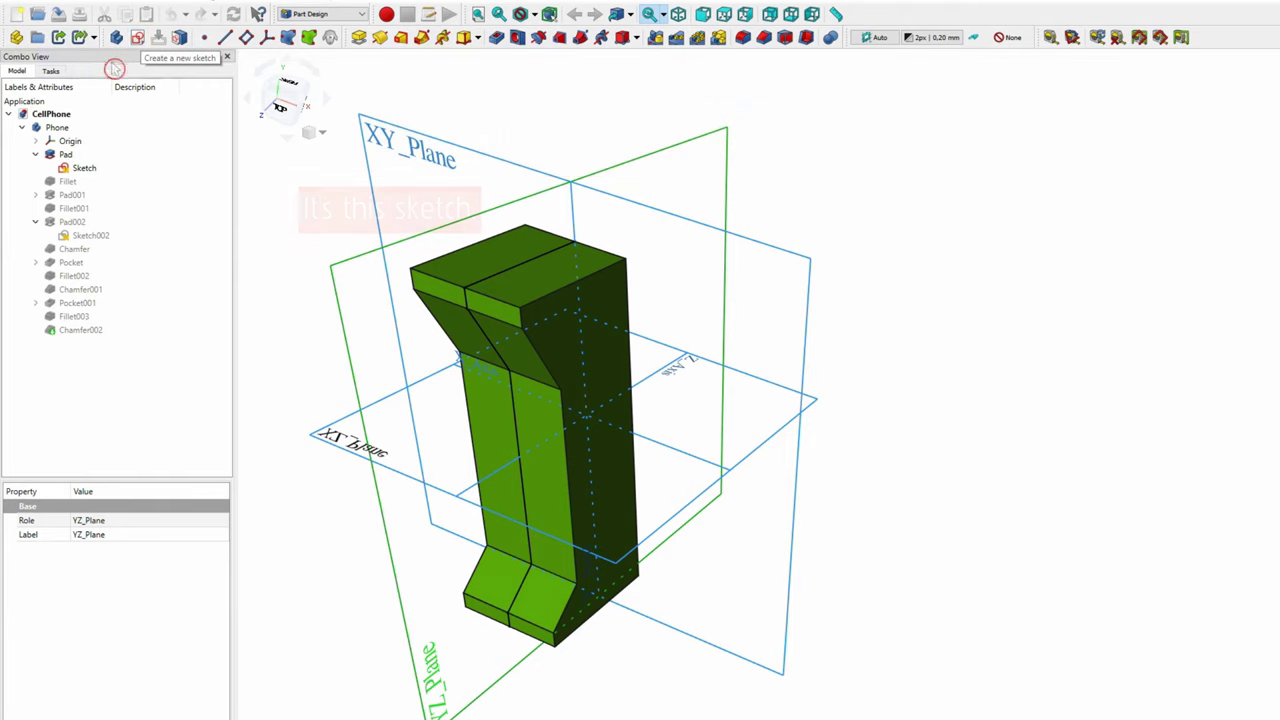
click(63, 155)
key(space)
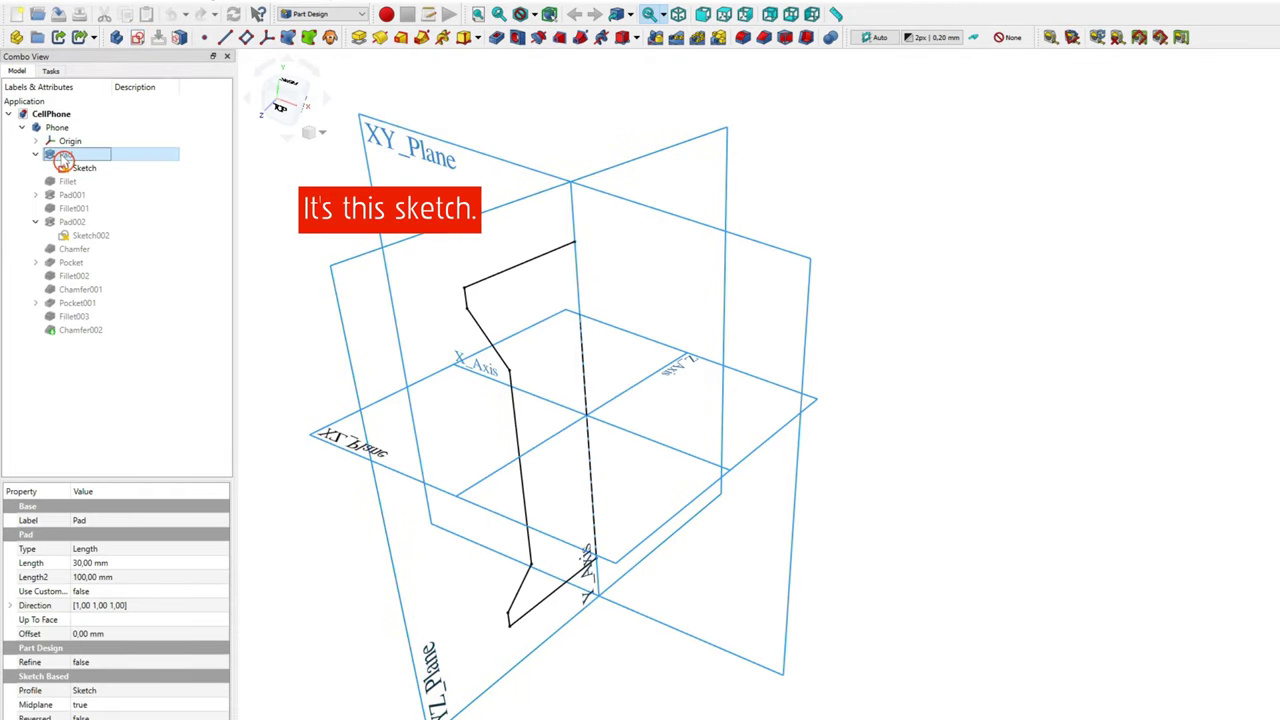
click(78, 145)
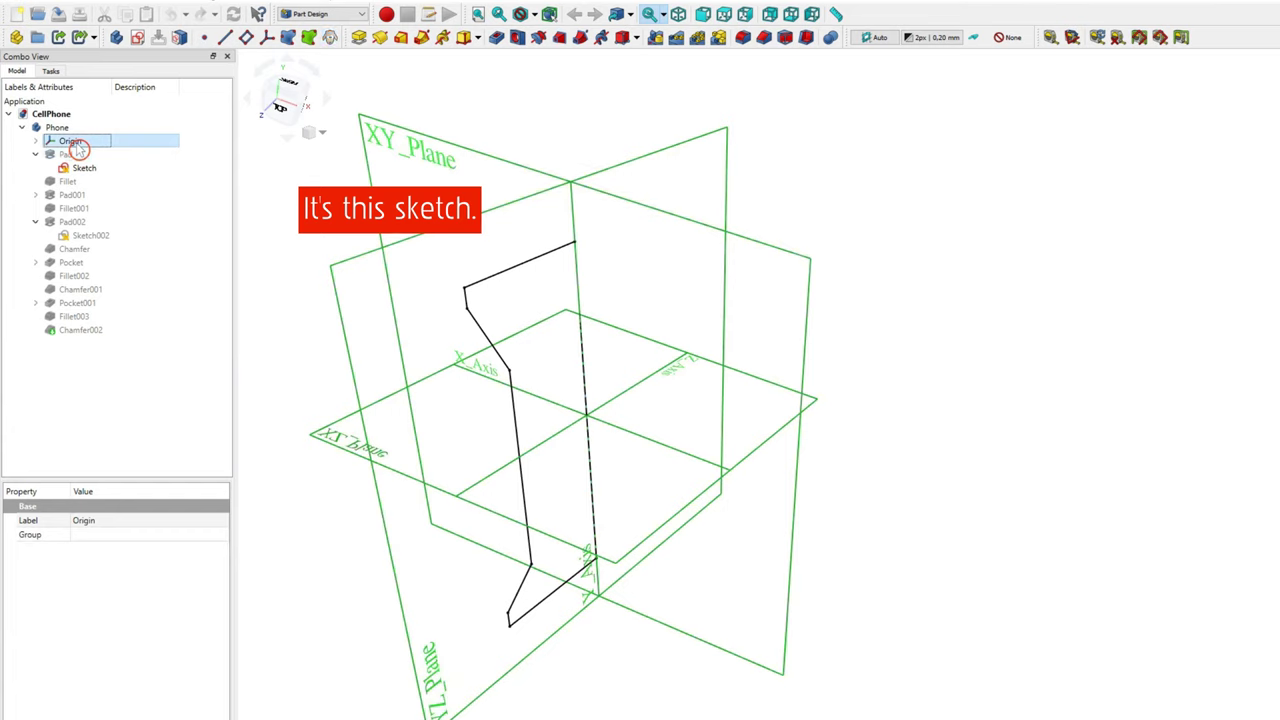
key(space)
Step: In the profile sketch, move both 5 mm dimension labels outward clear of the outline, then close it
double_click(84, 167)
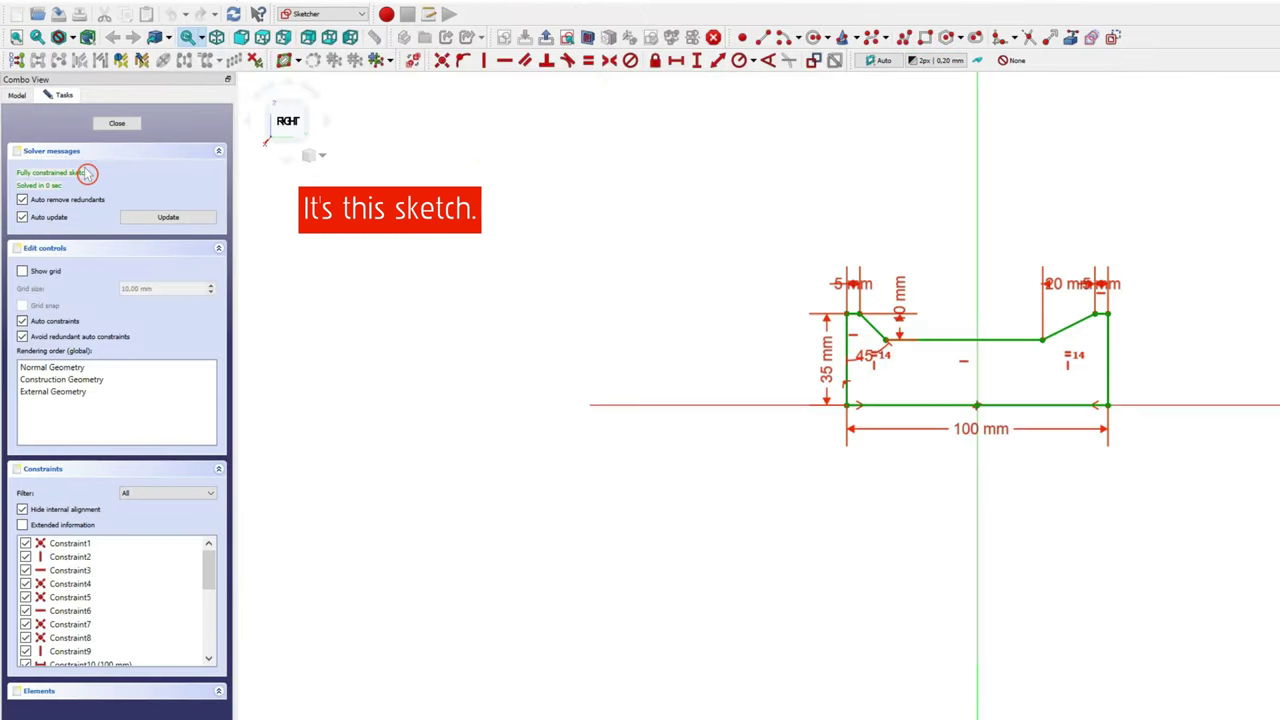
scroll(986, 289, up, 3)
scroll(1114, 289, up, 2)
scroll(1031, 369, up, 2)
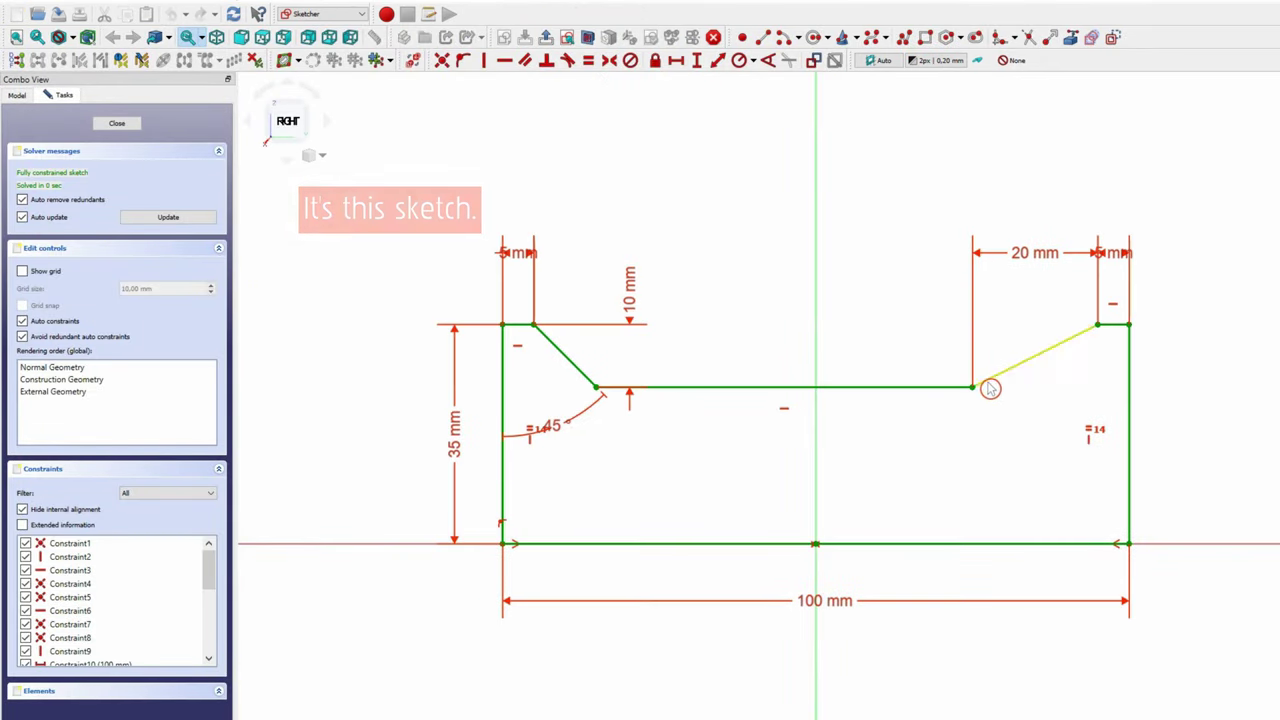
scroll(990, 388, up, 1)
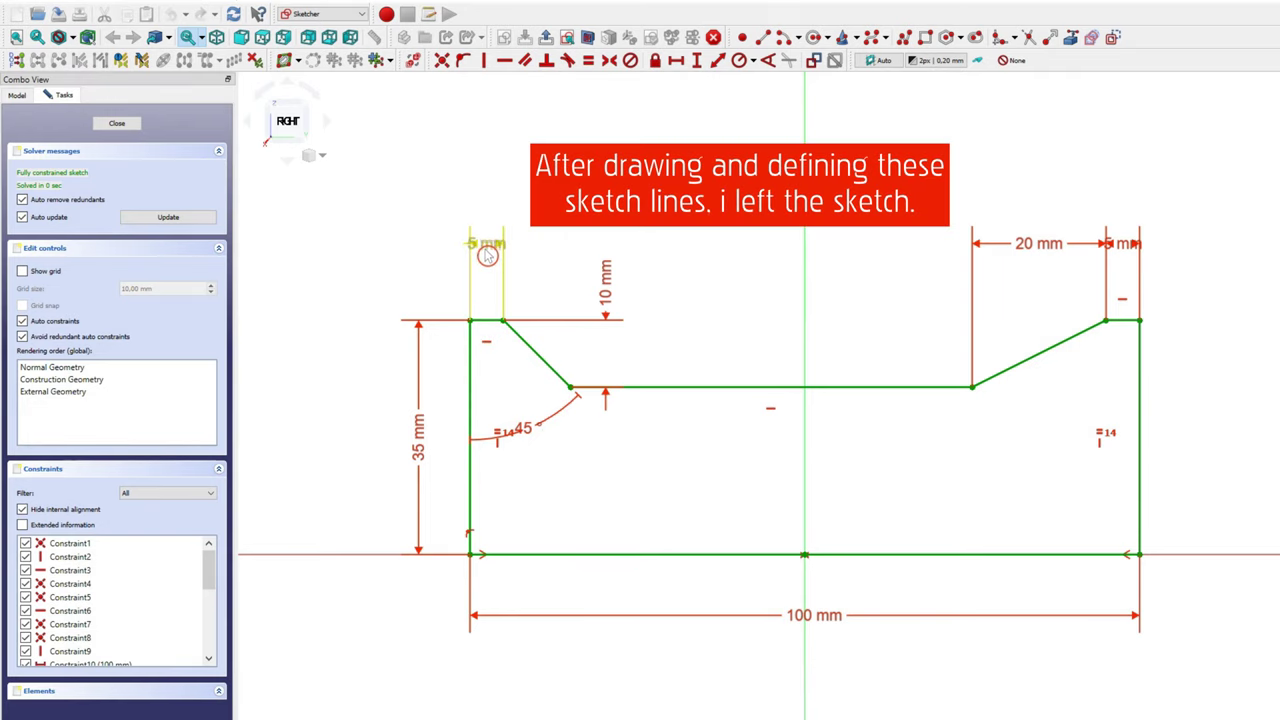
drag(487, 255, 418, 280)
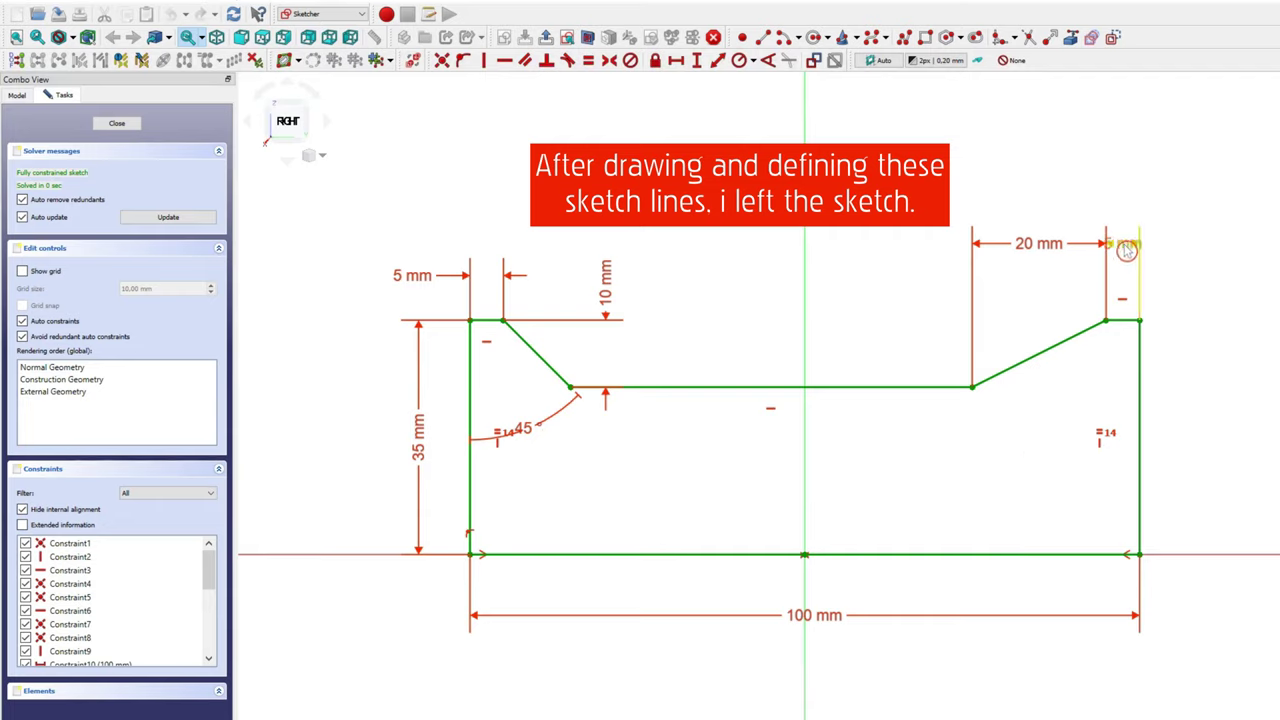
drag(1125, 245, 1205, 245)
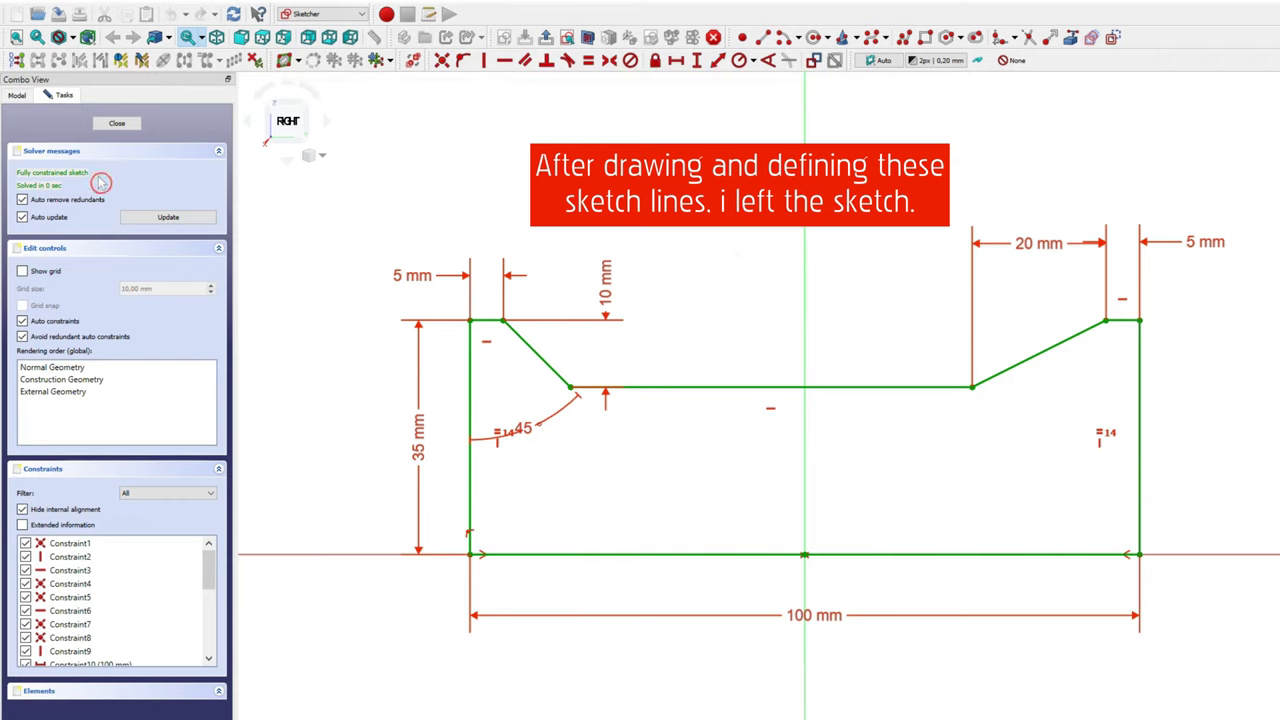
click(117, 122)
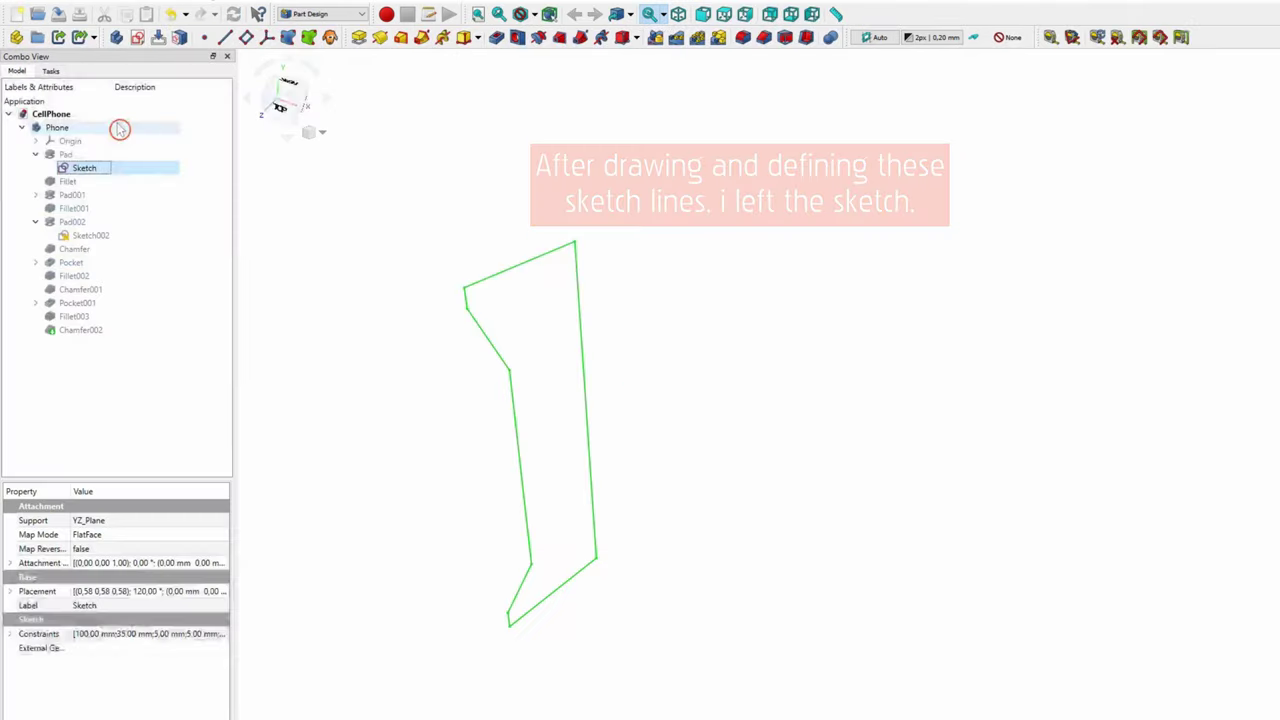
Step: Preview thinner and thicker Pad lengths, then cancel to keep the original 30 mm midplane pad
click(83, 168)
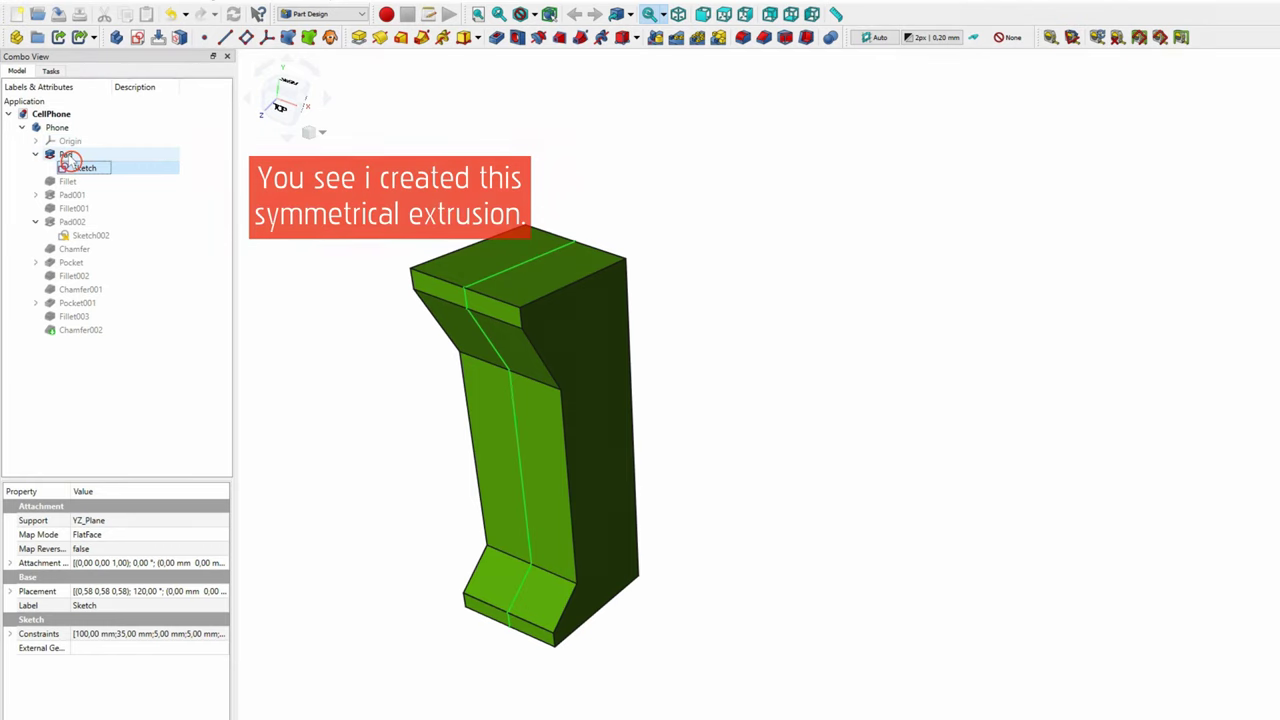
double_click(66, 157)
click(211, 177)
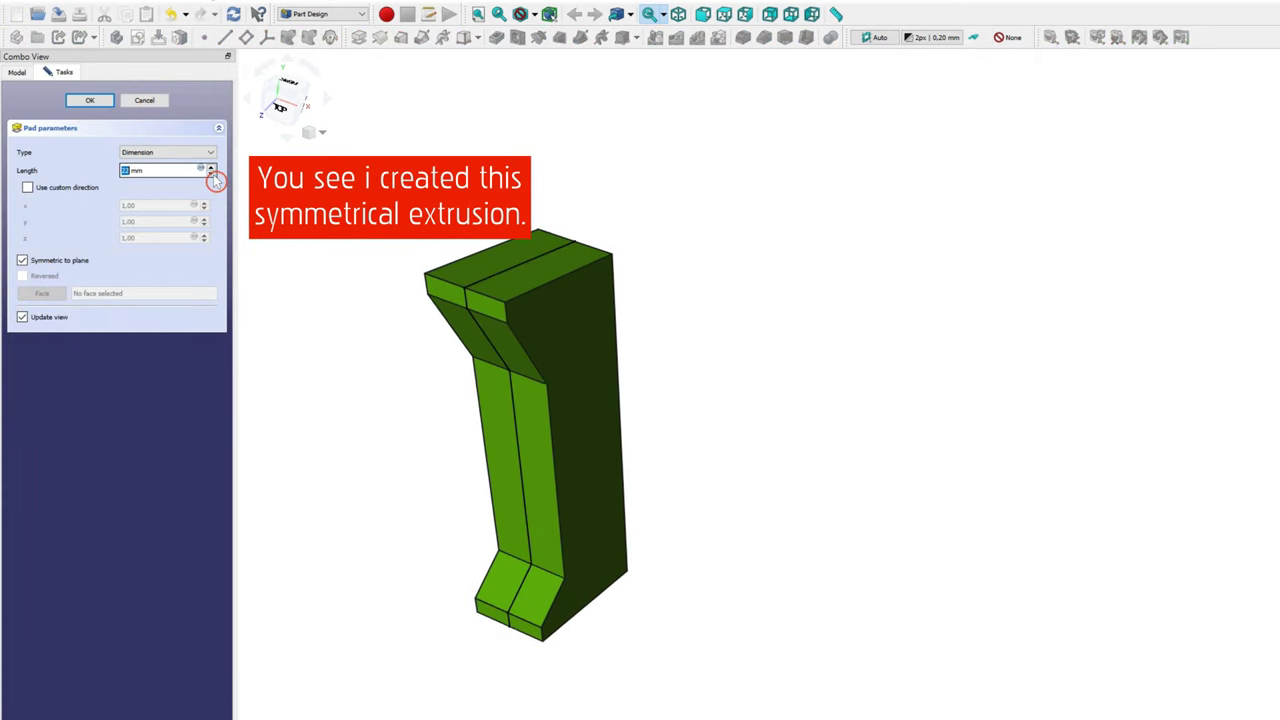
click(212, 171)
click(212, 171)
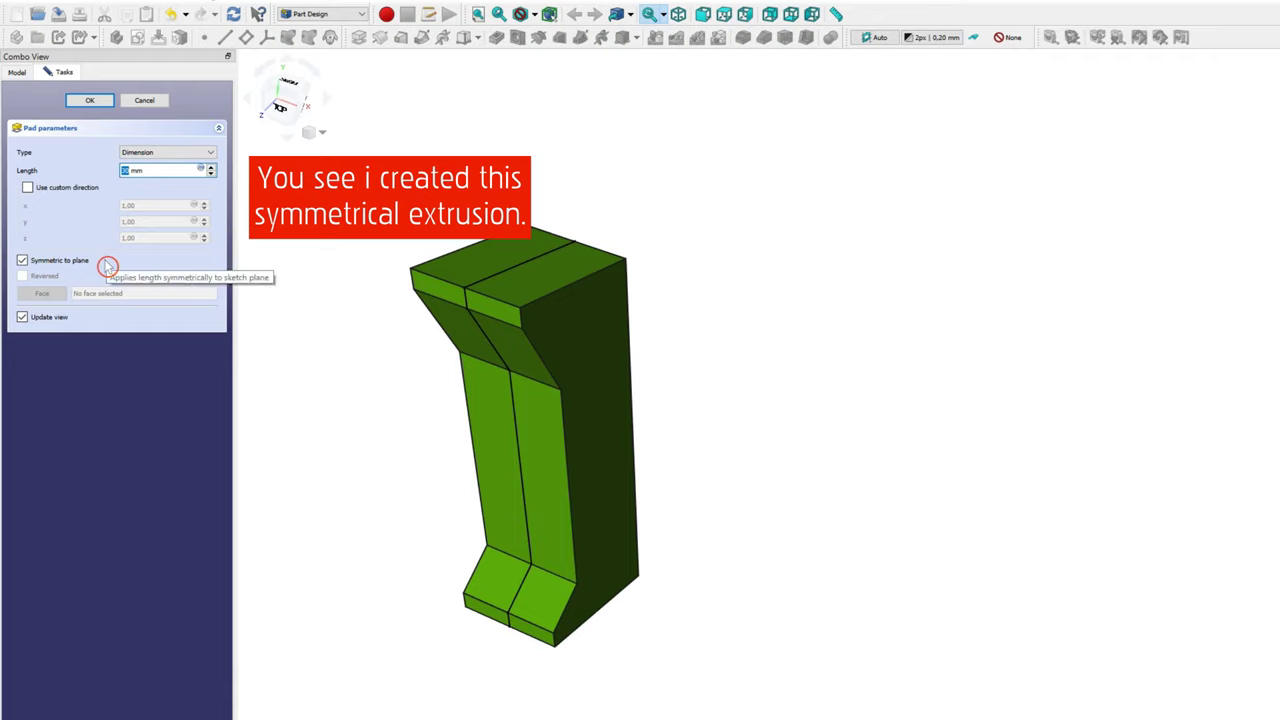
click(145, 102)
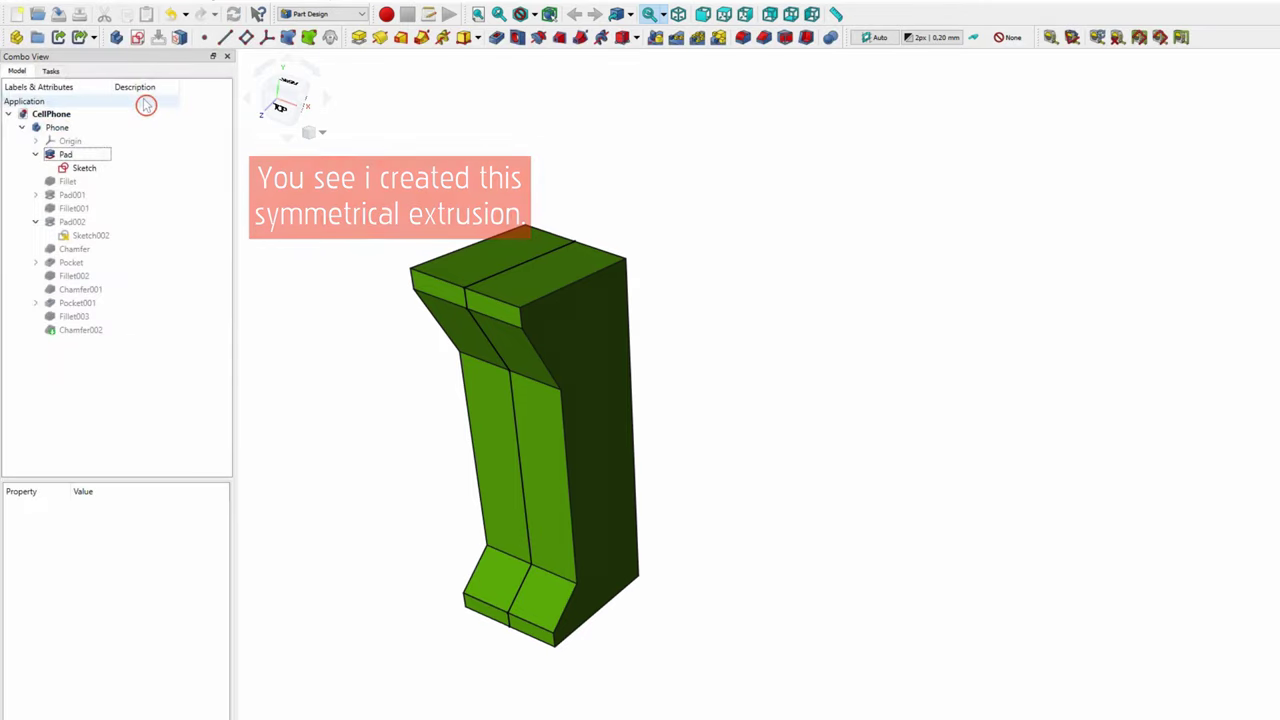
Step: Select the Fillet feature in the tree to highlight the rounded phone body
click(85, 168)
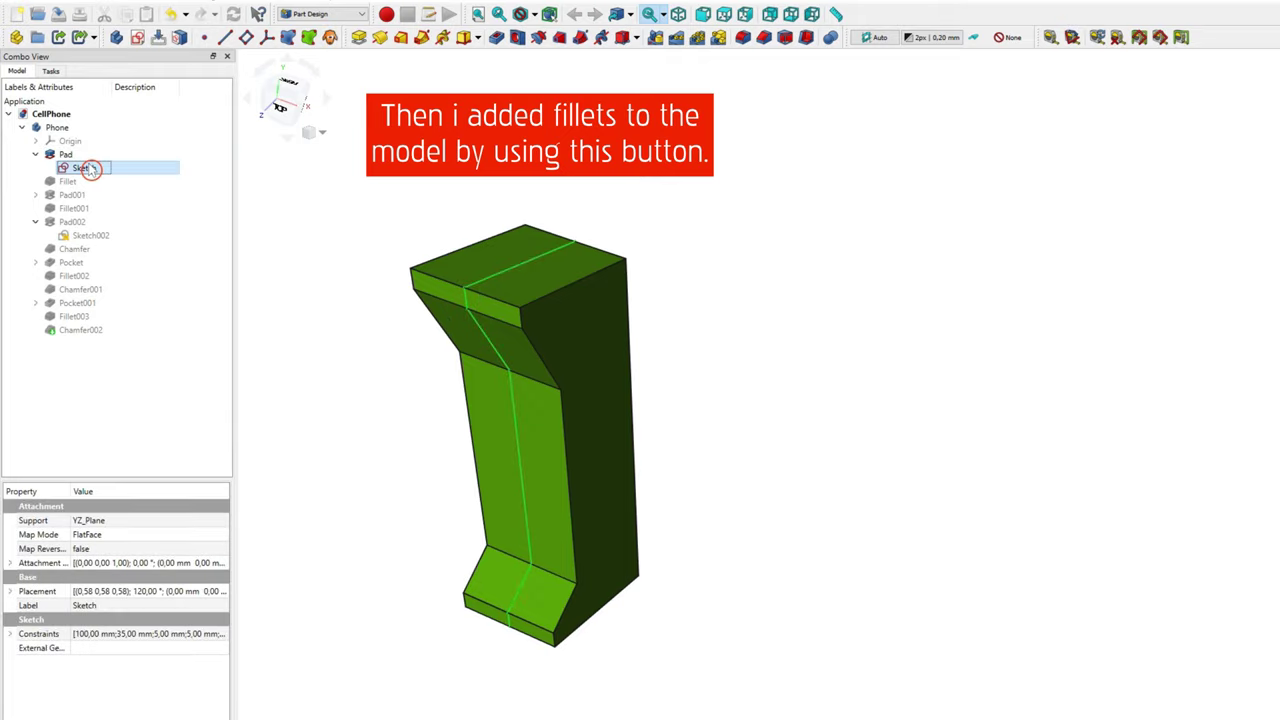
click(78, 181)
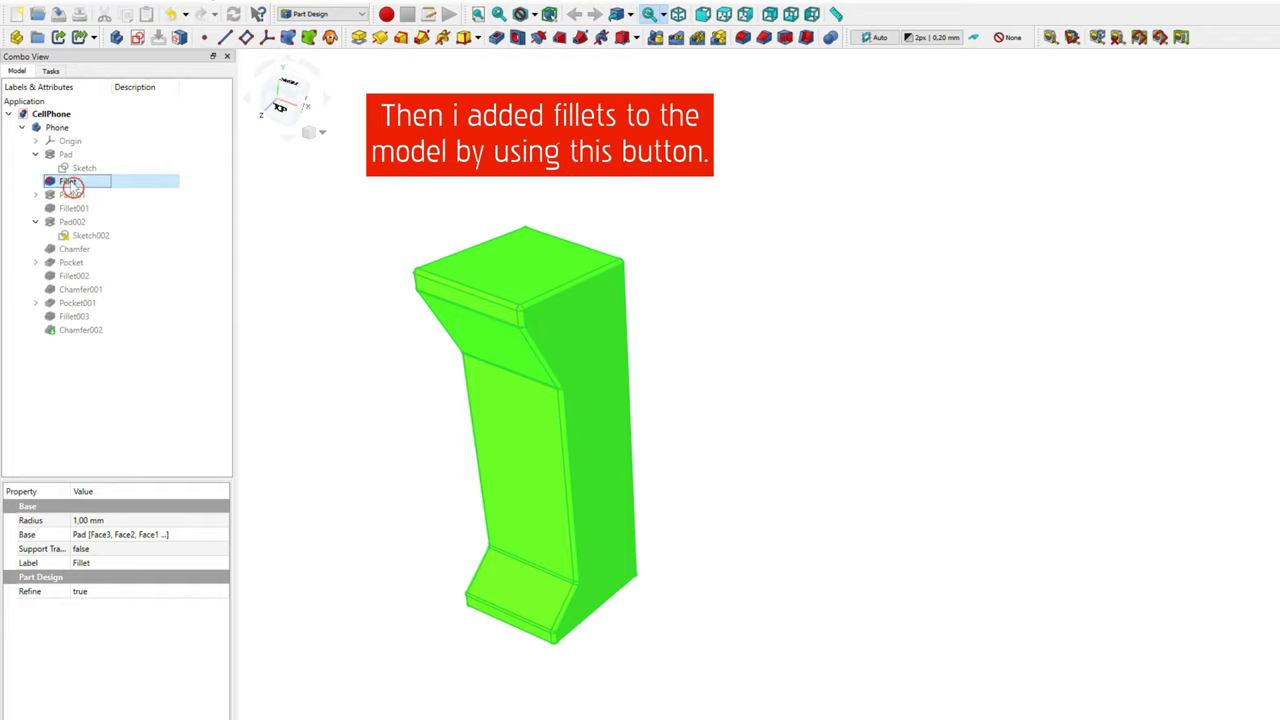
click(320, 214)
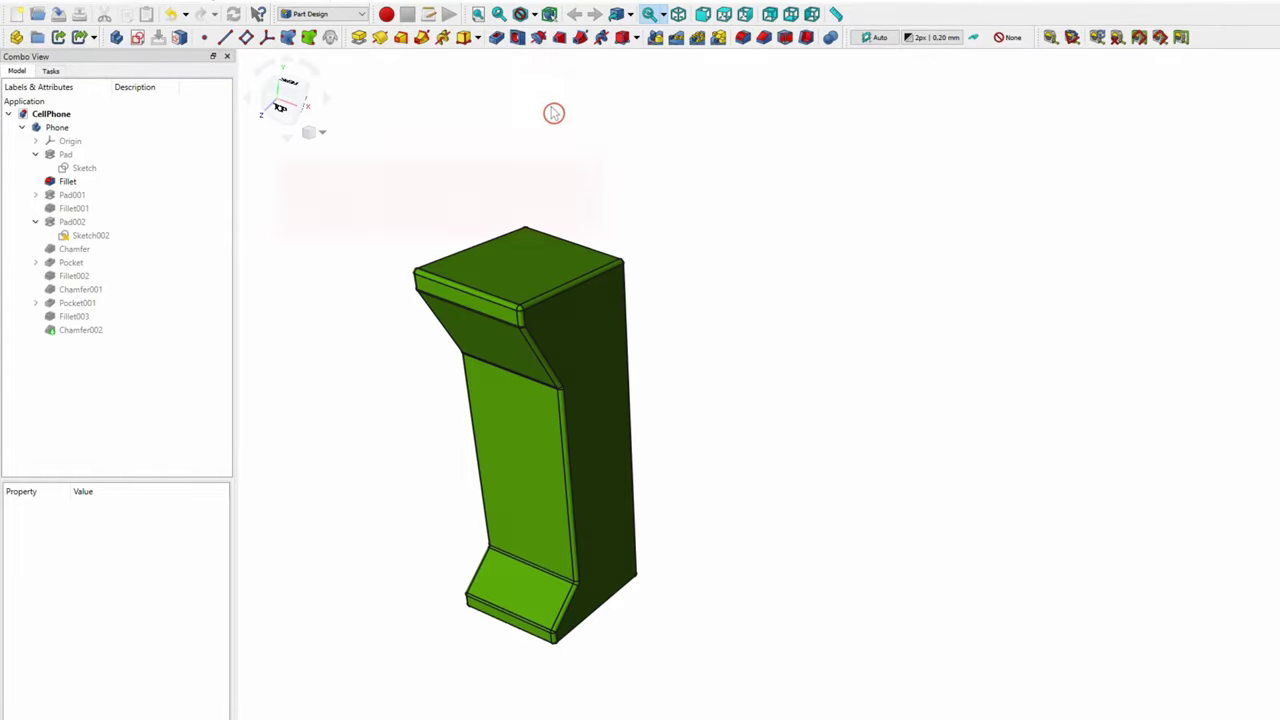
Step: Review the Fillet's ten faces at 1.00 mm on the model and cancel without changes
click(80, 183)
double_click(80, 183)
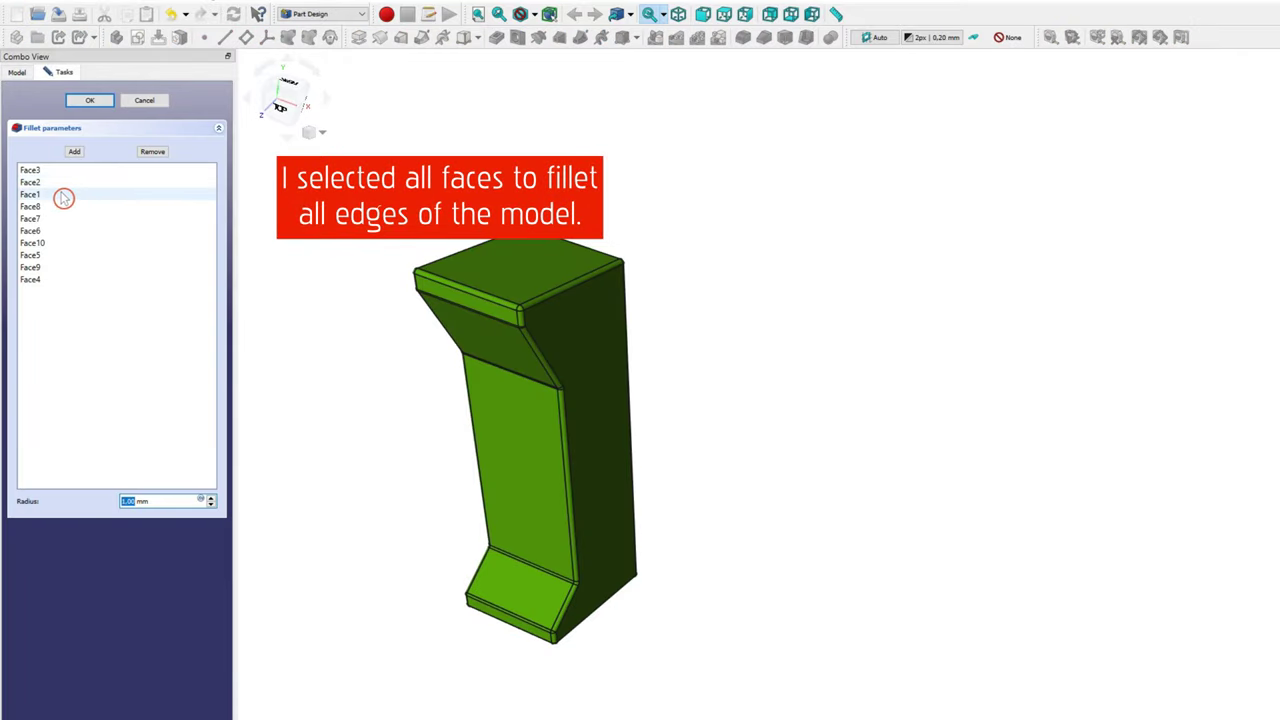
click(62, 206)
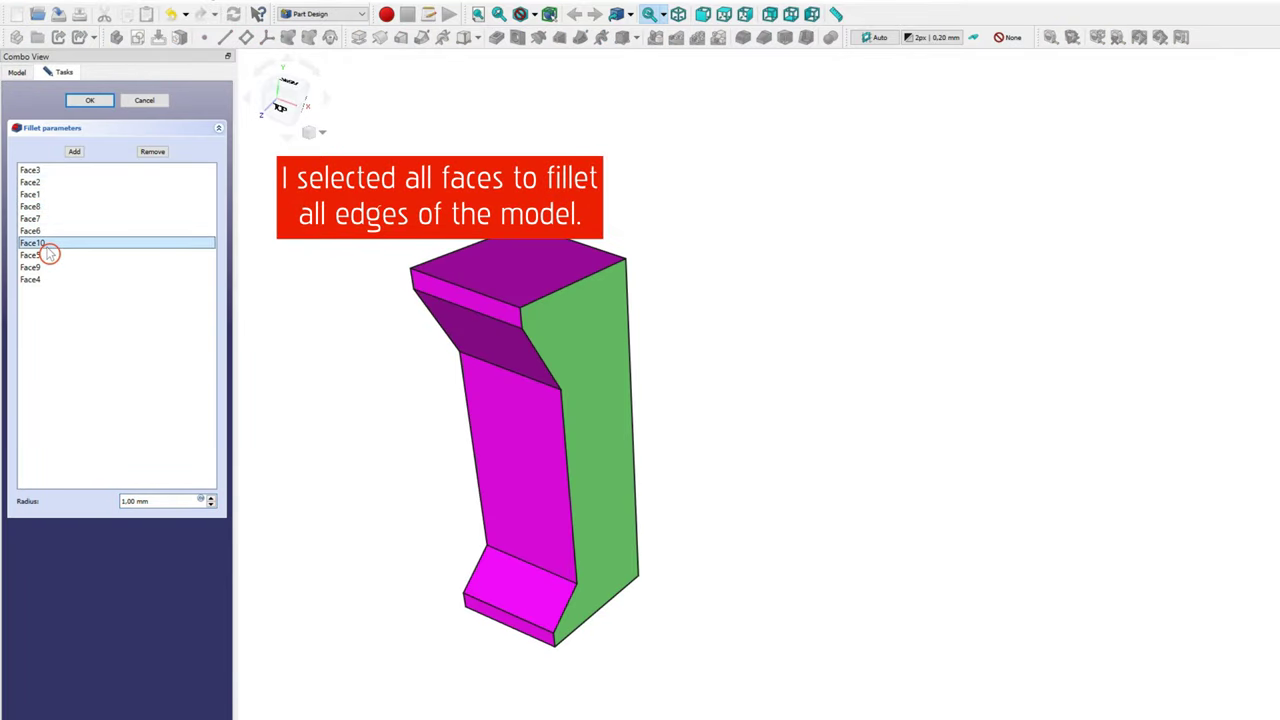
drag(47, 222, 46, 279)
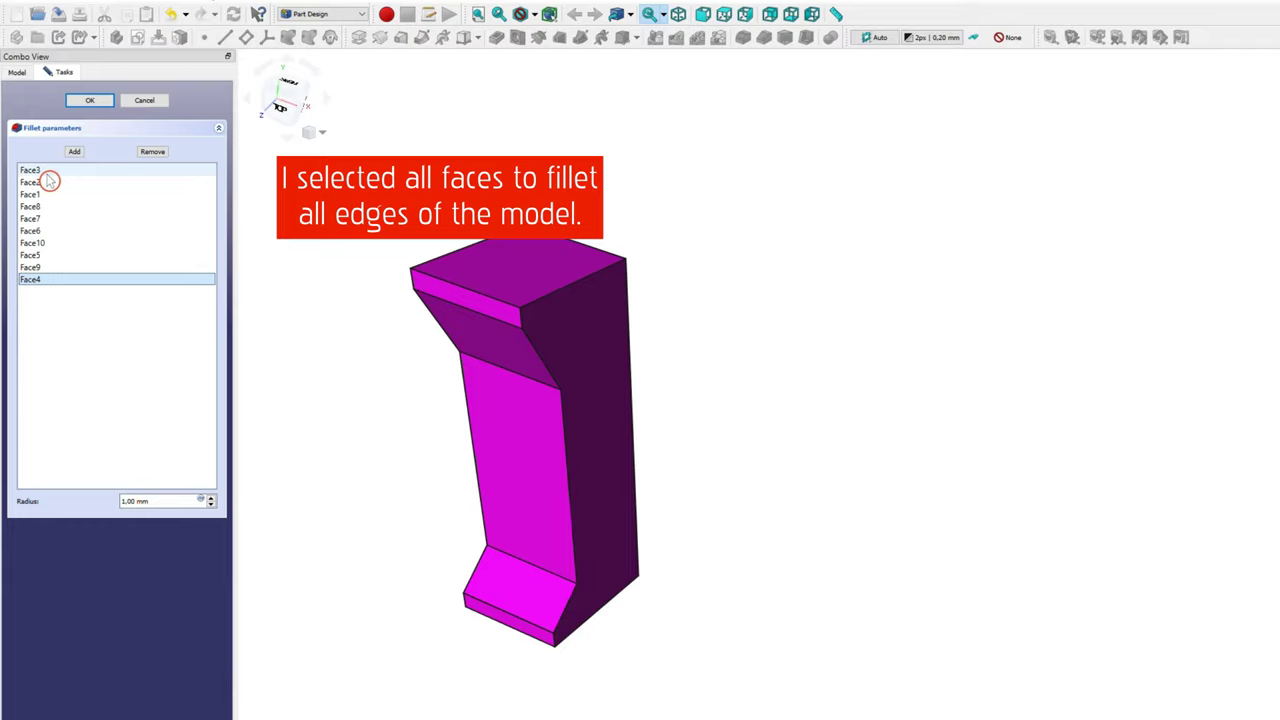
shift+click(46, 172)
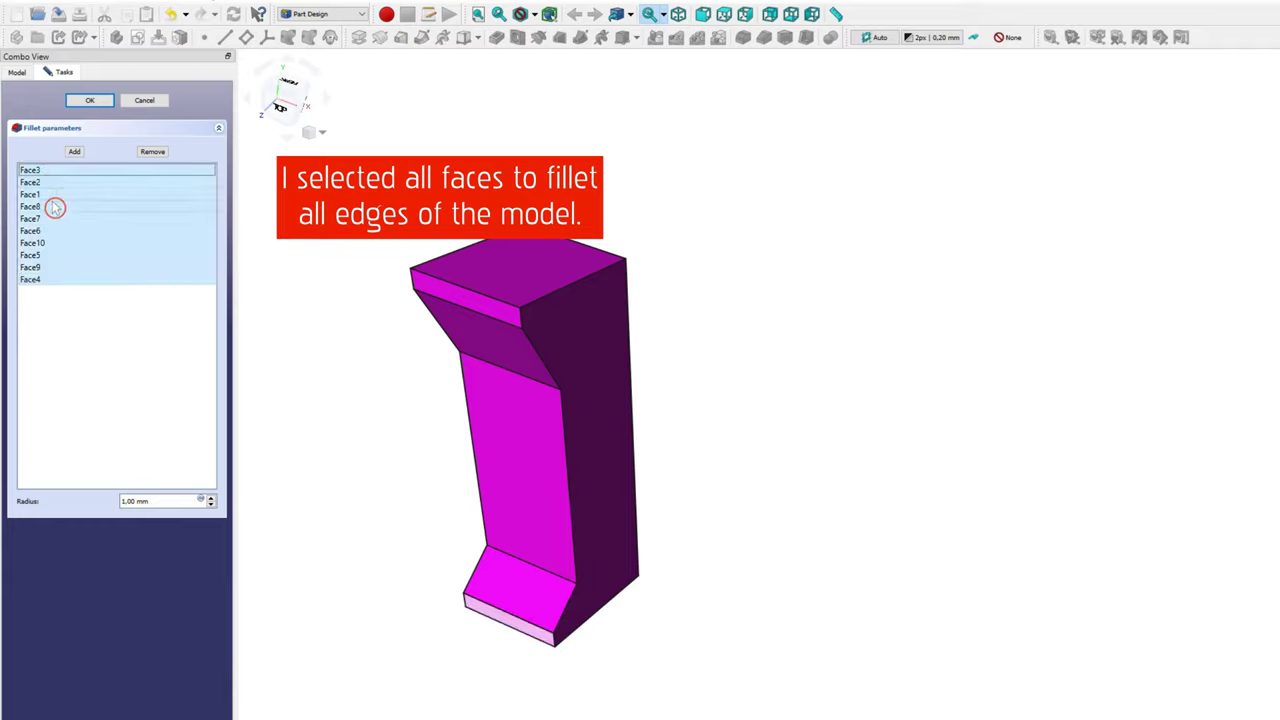
drag(48, 207, 47, 220)
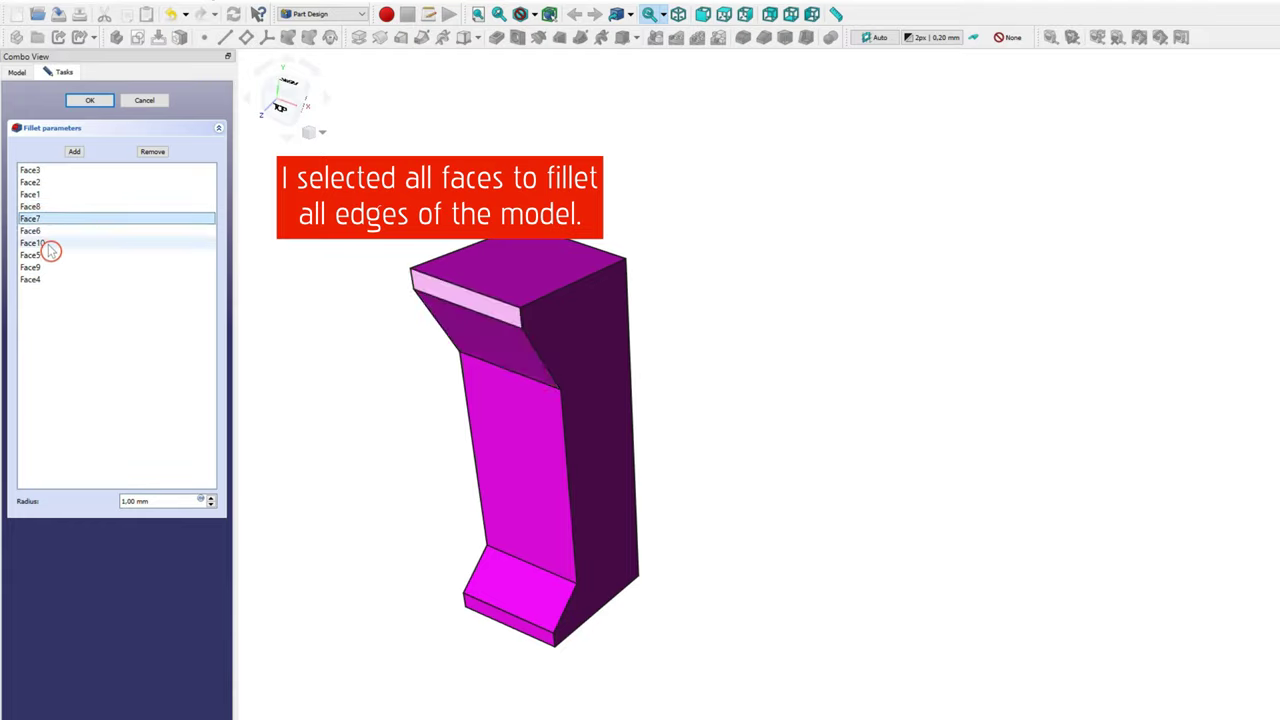
click(150, 102)
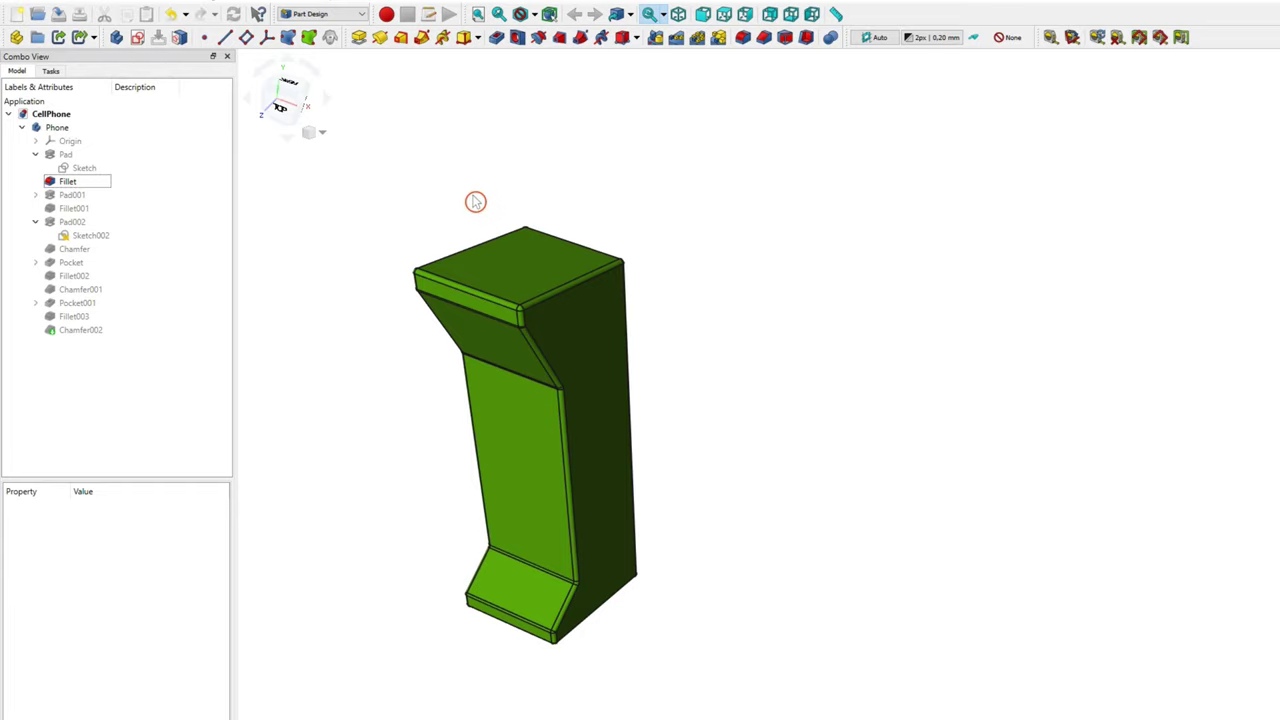
Step: Show the hidden antenna Pad001 and pan so the whole rod fits in view
click(71, 196)
key(space)
click(271, 232)
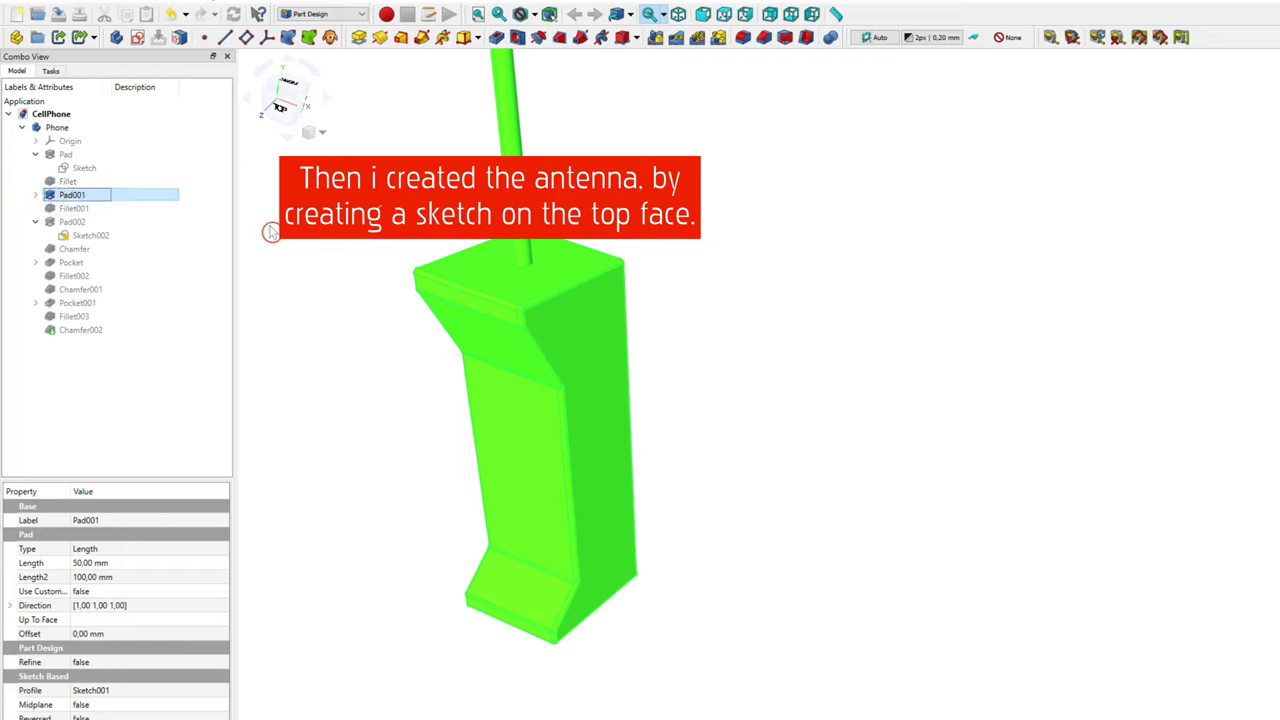
middle_drag(348, 240, 303, 274)
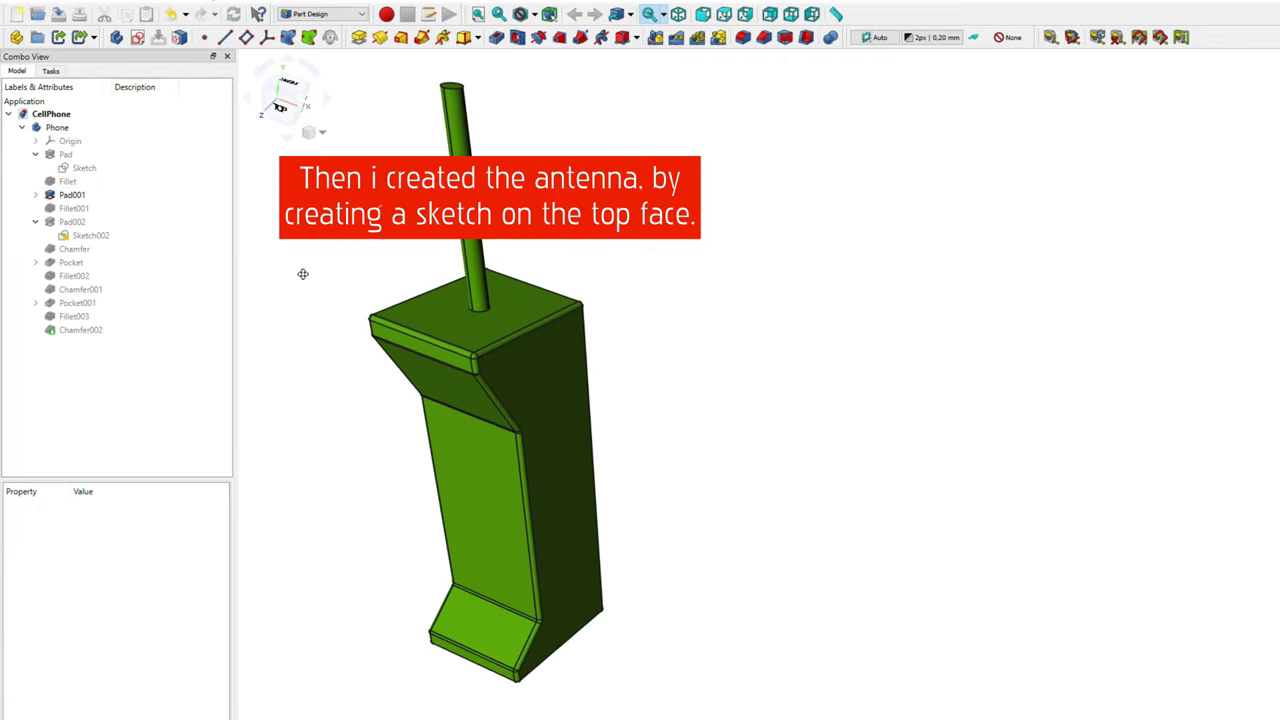
Step: Display the antenna circle Sketch001 with the filleted body, and pick the phone's top face
click(35, 195)
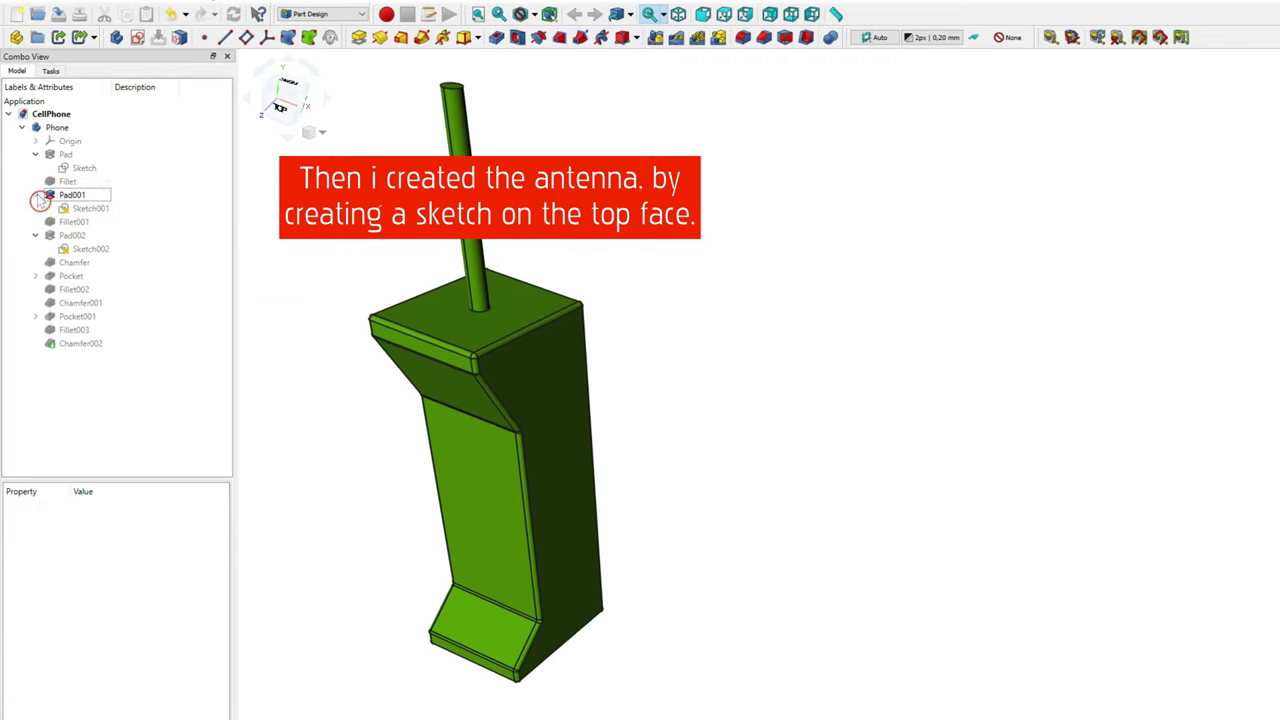
click(88, 208)
key(space)
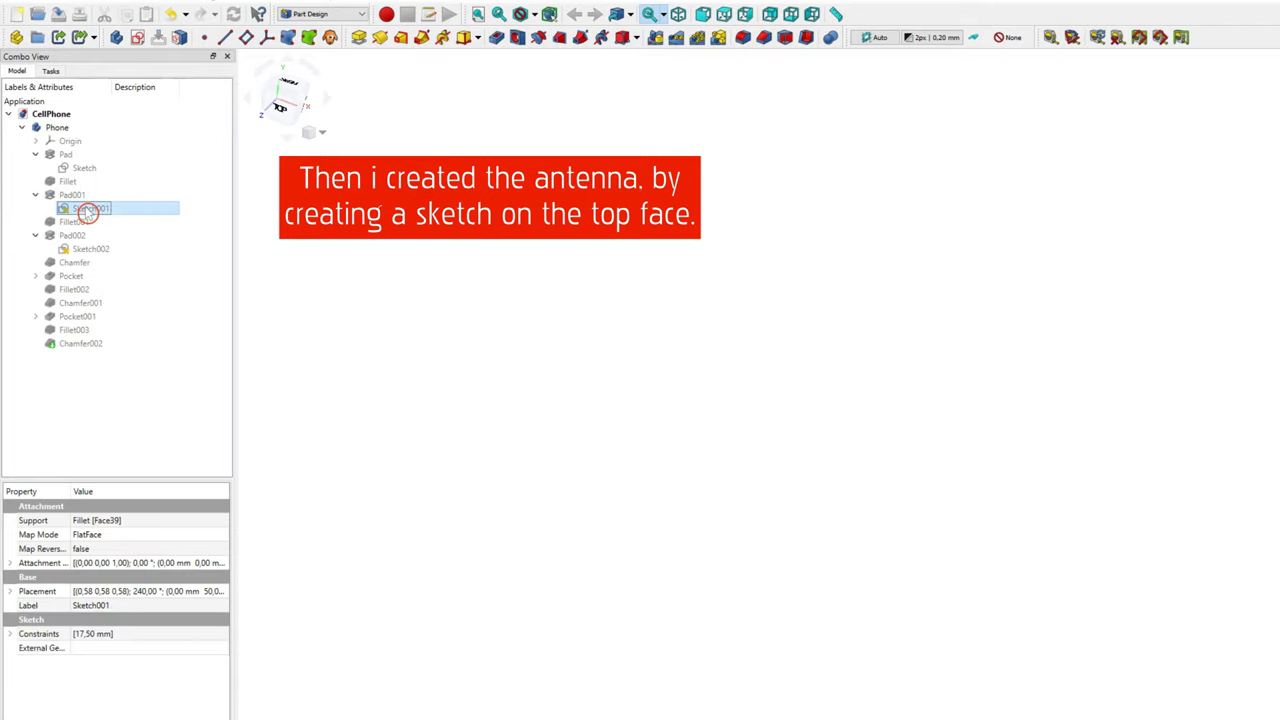
click(67, 181)
key(space)
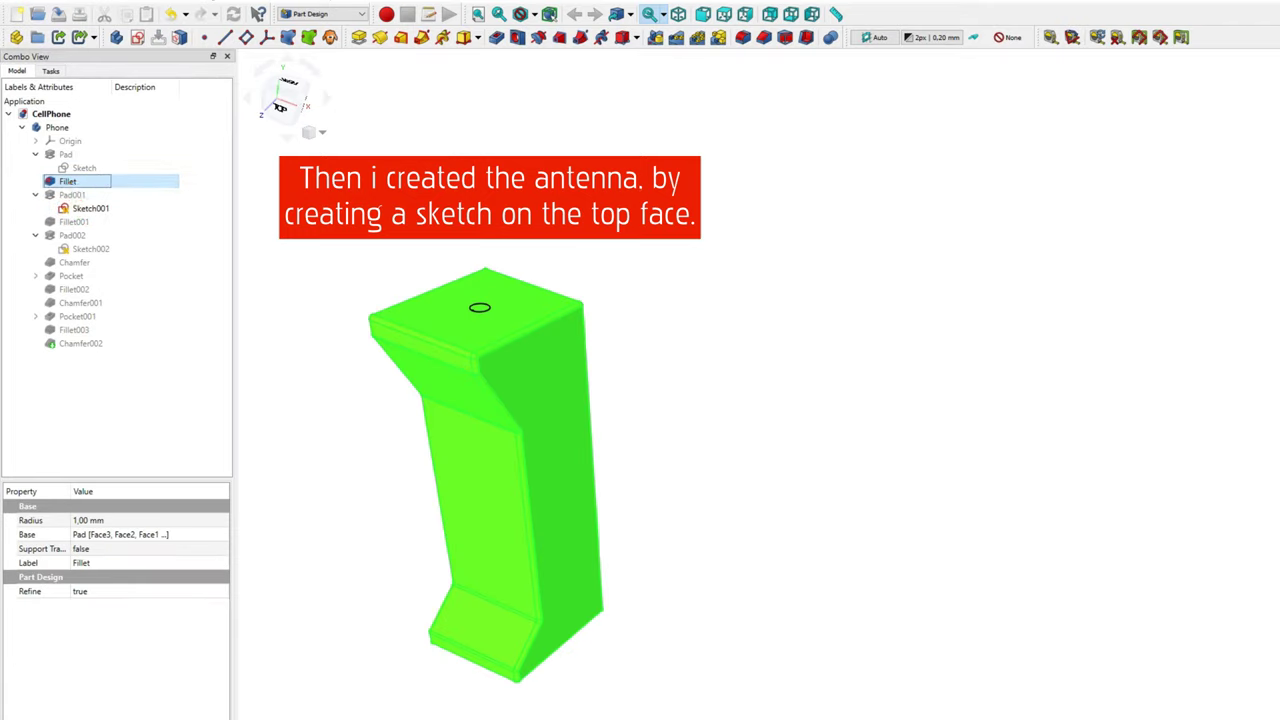
click(365, 233)
click(440, 300)
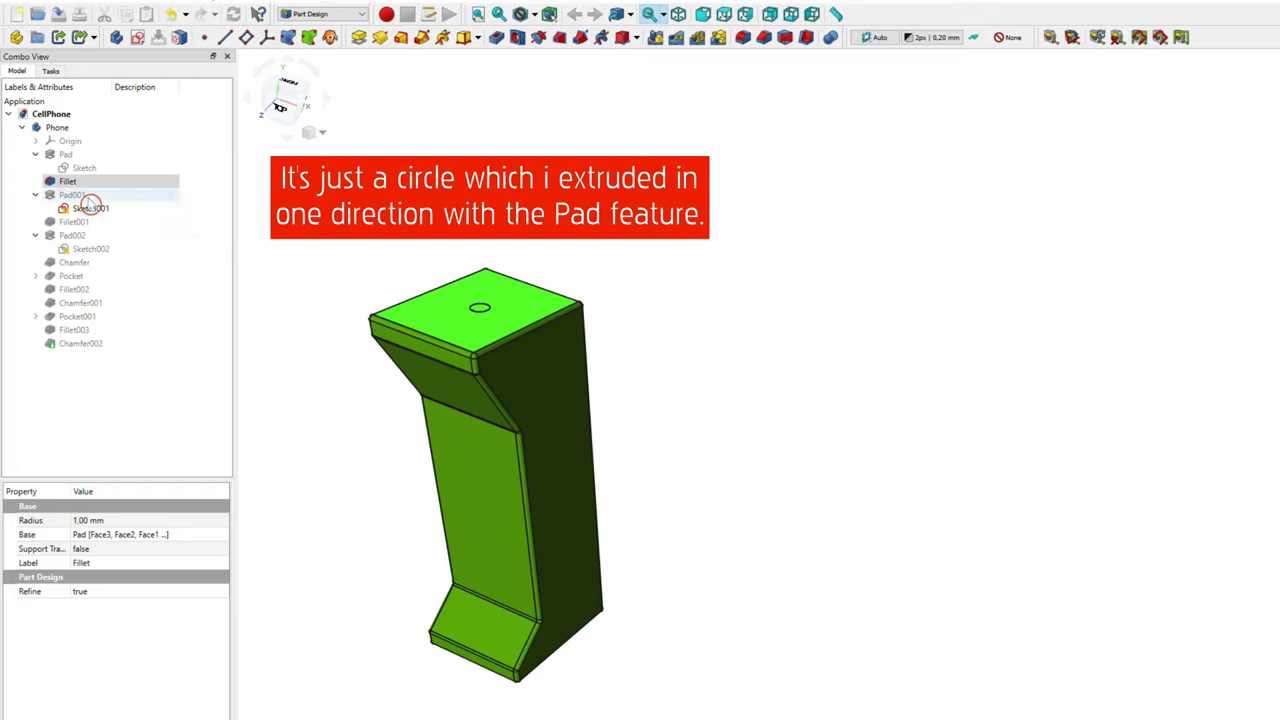
Step: Make the 50 mm antenna extrusion Pad001 visible again
click(83, 197)
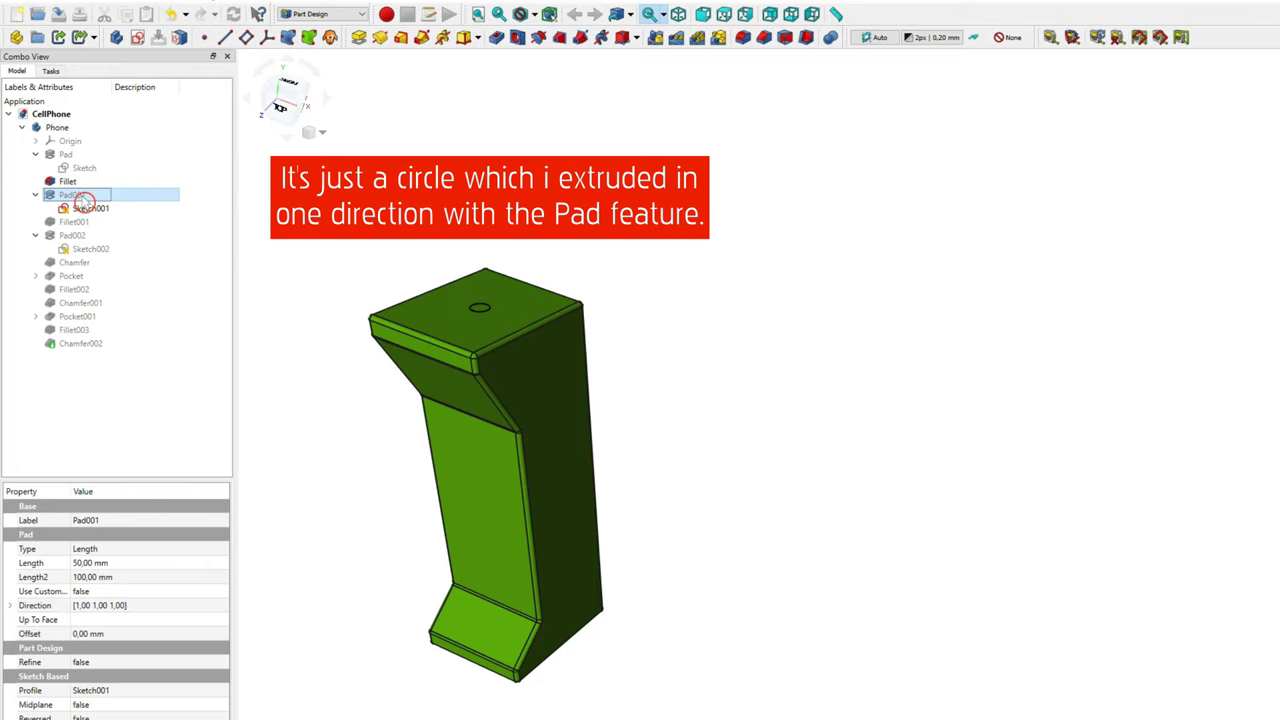
key(space)
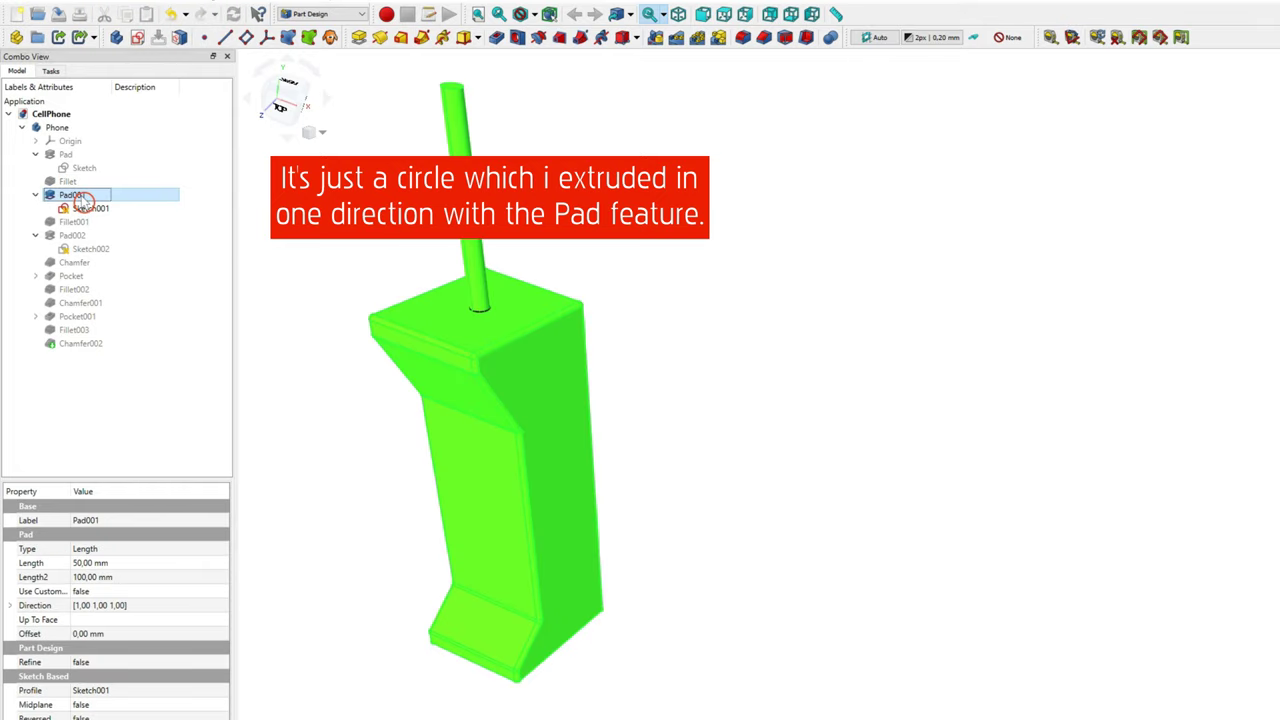
click(160, 234)
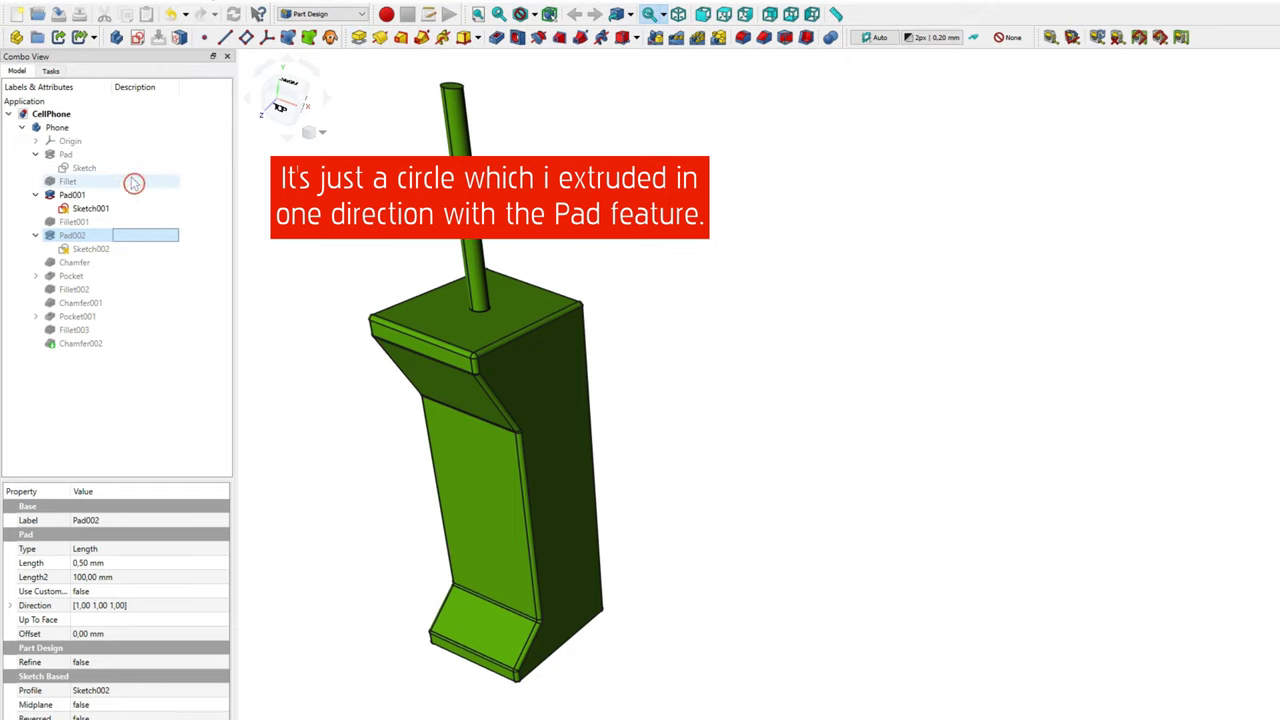
click(78, 205)
double_click(72, 196)
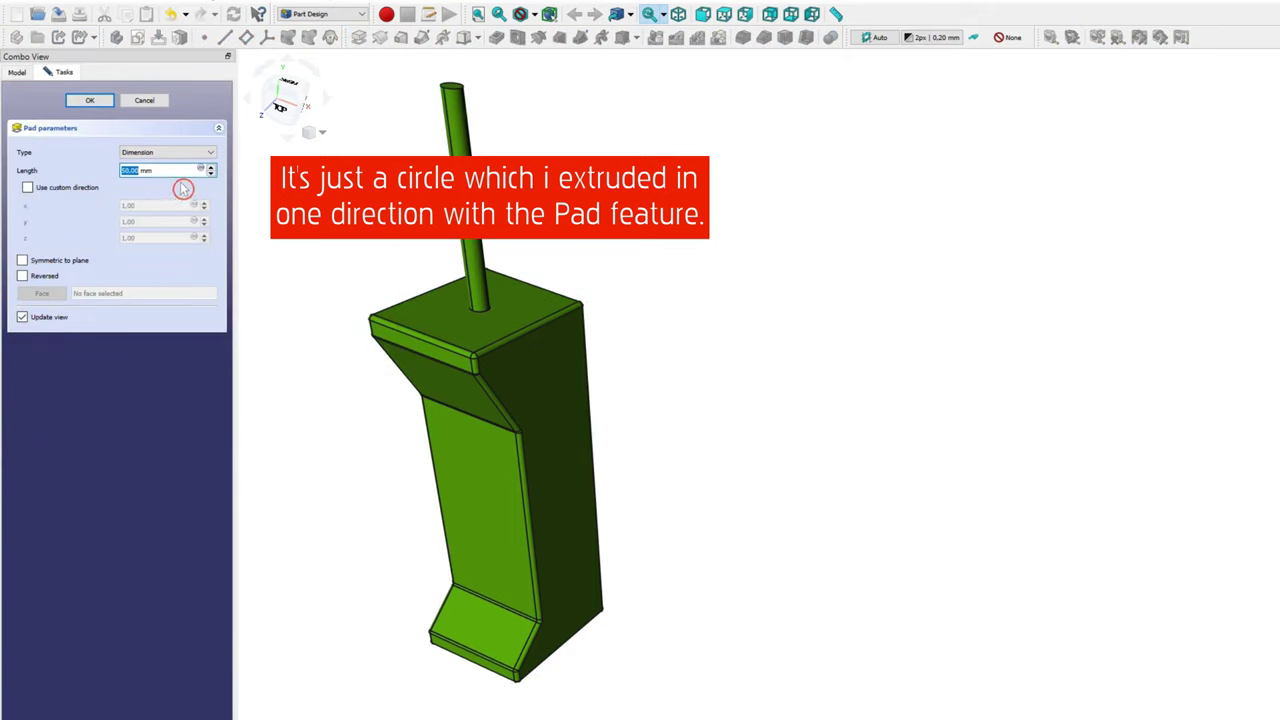
click(212, 176)
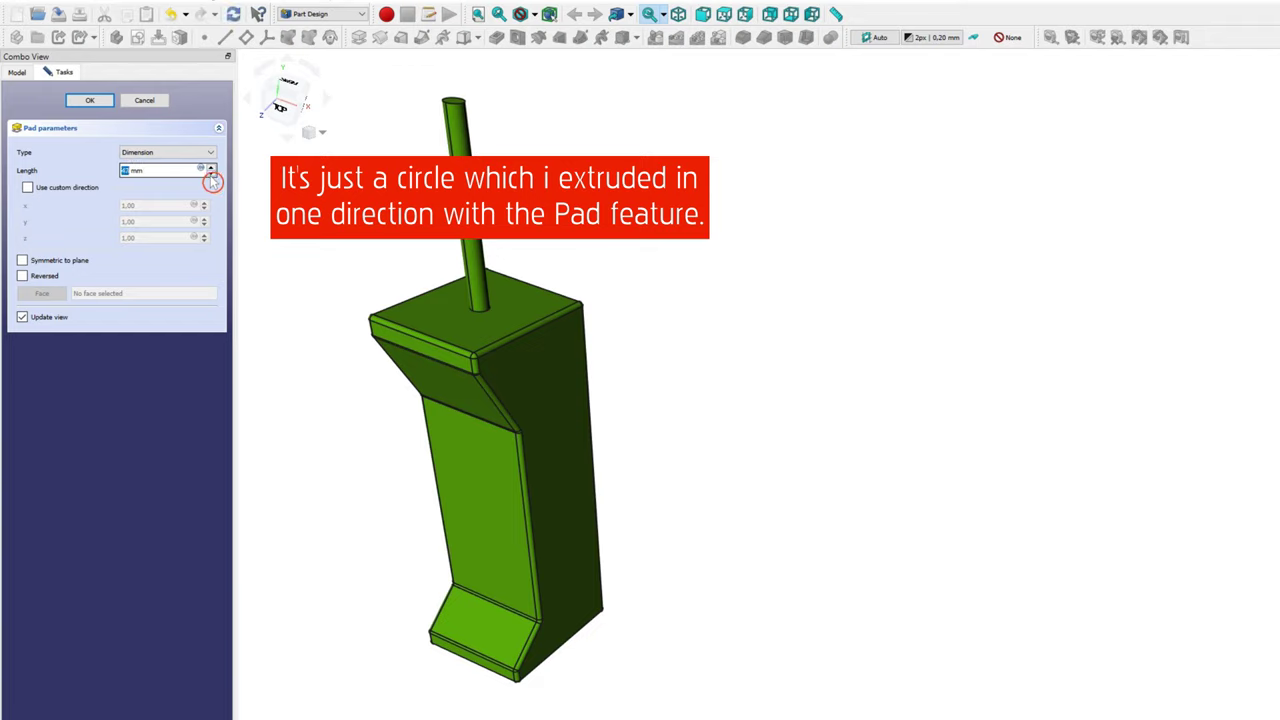
click(212, 178)
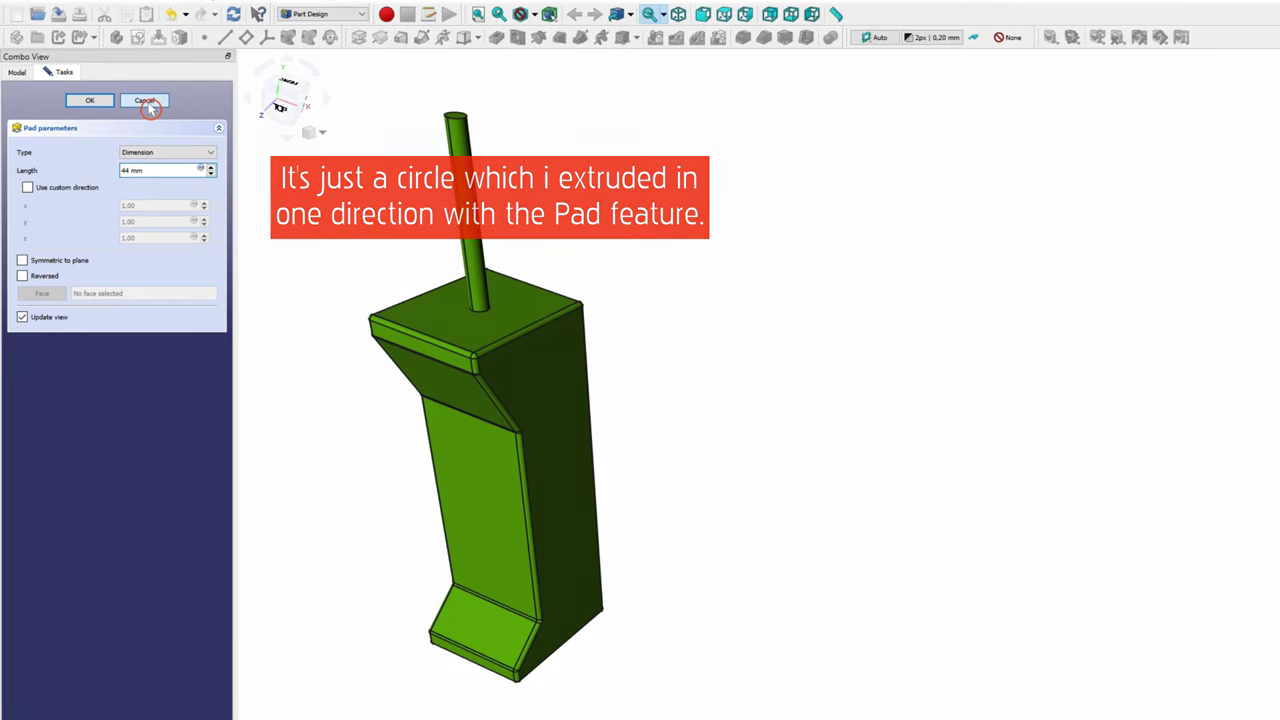
click(145, 101)
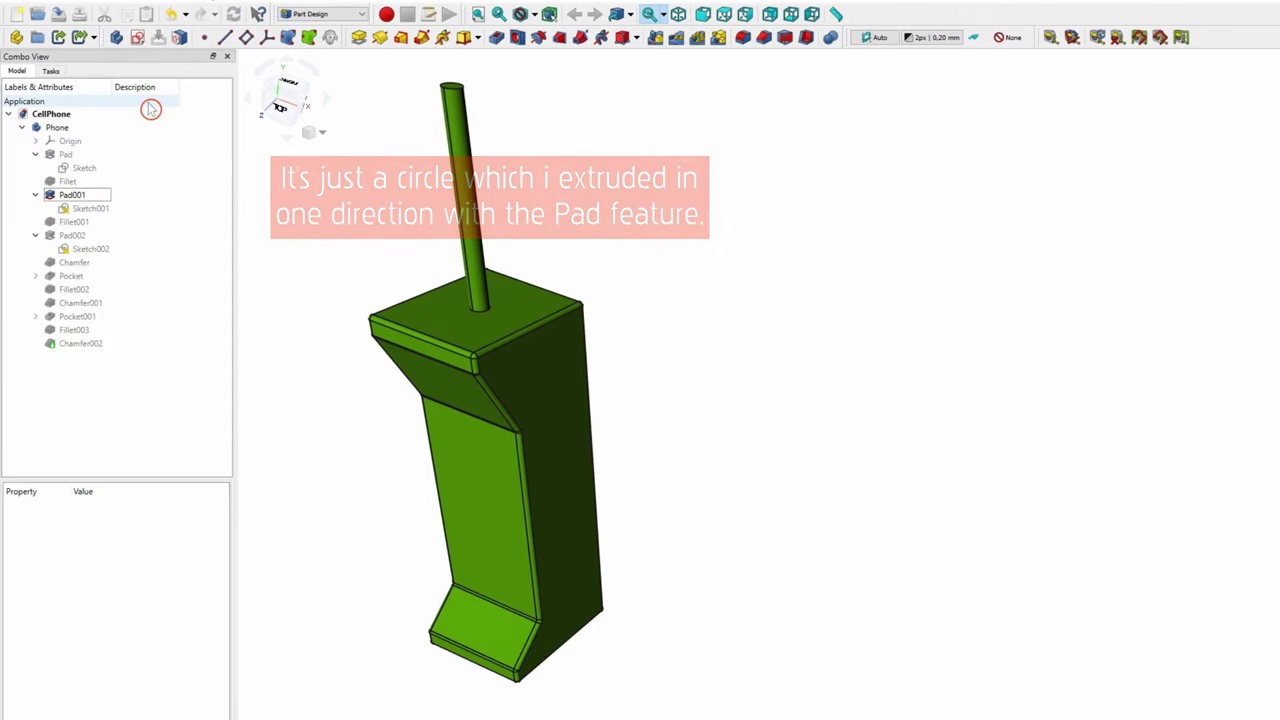
Step: Review Fillet001's antenna edges Edge101 and Edge115 at 1.00 mm, then cancel unchanged
click(90, 221)
click(375, 141)
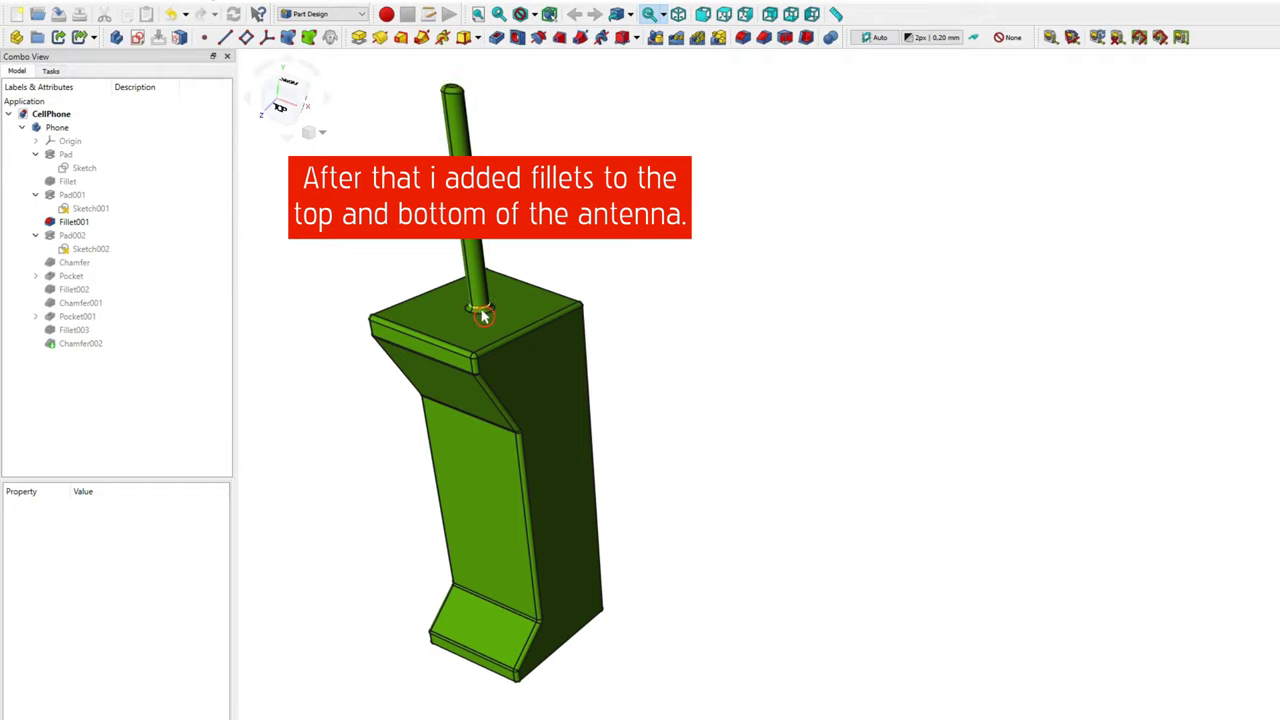
double_click(66, 222)
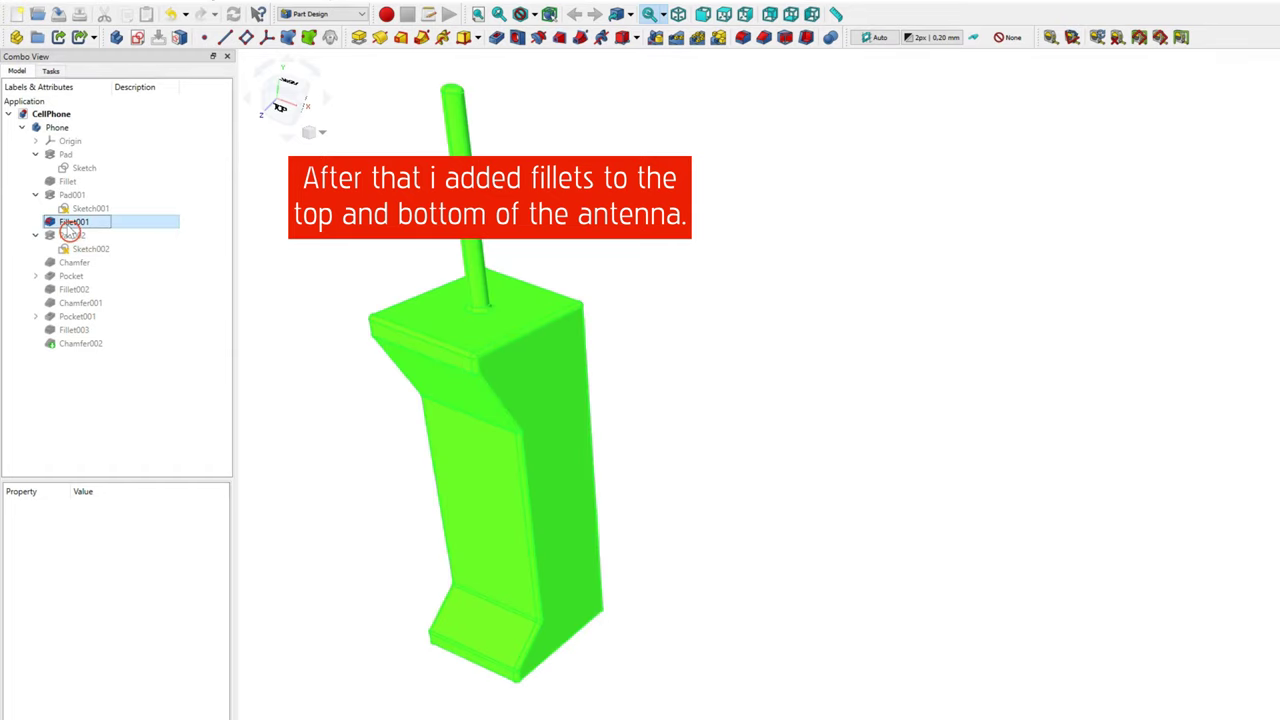
click(55, 185)
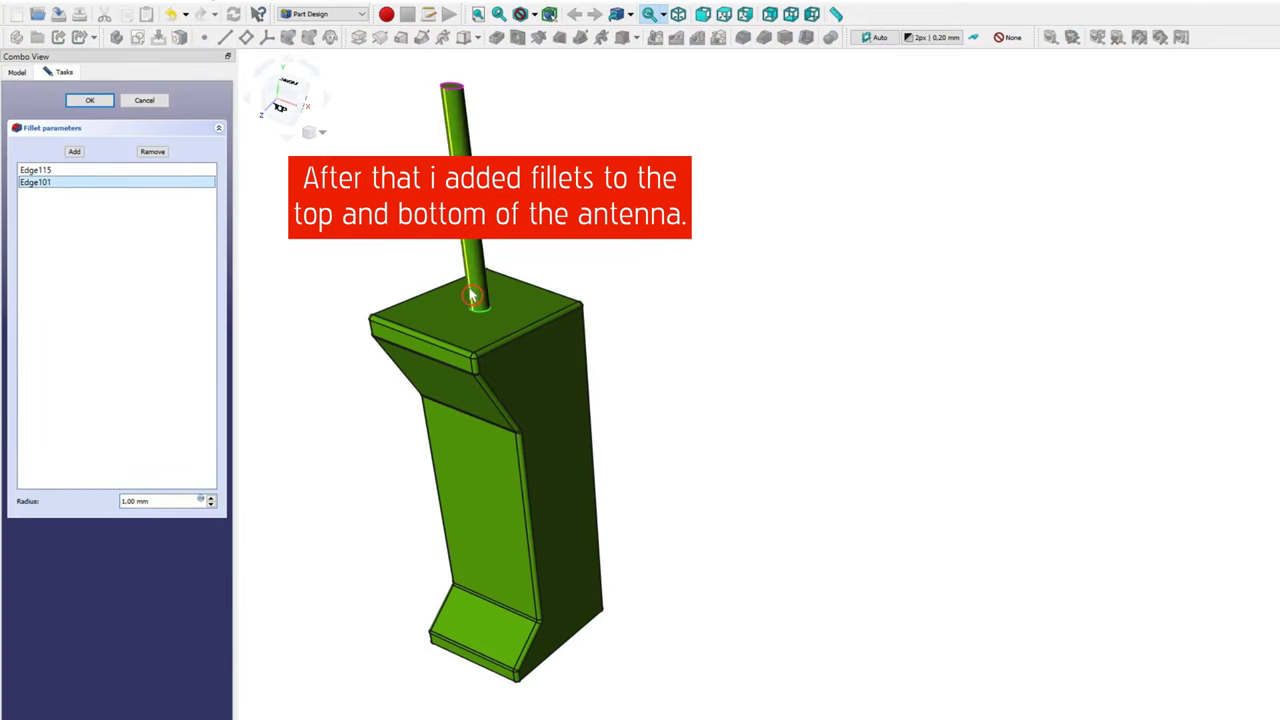
click(77, 172)
click(77, 183)
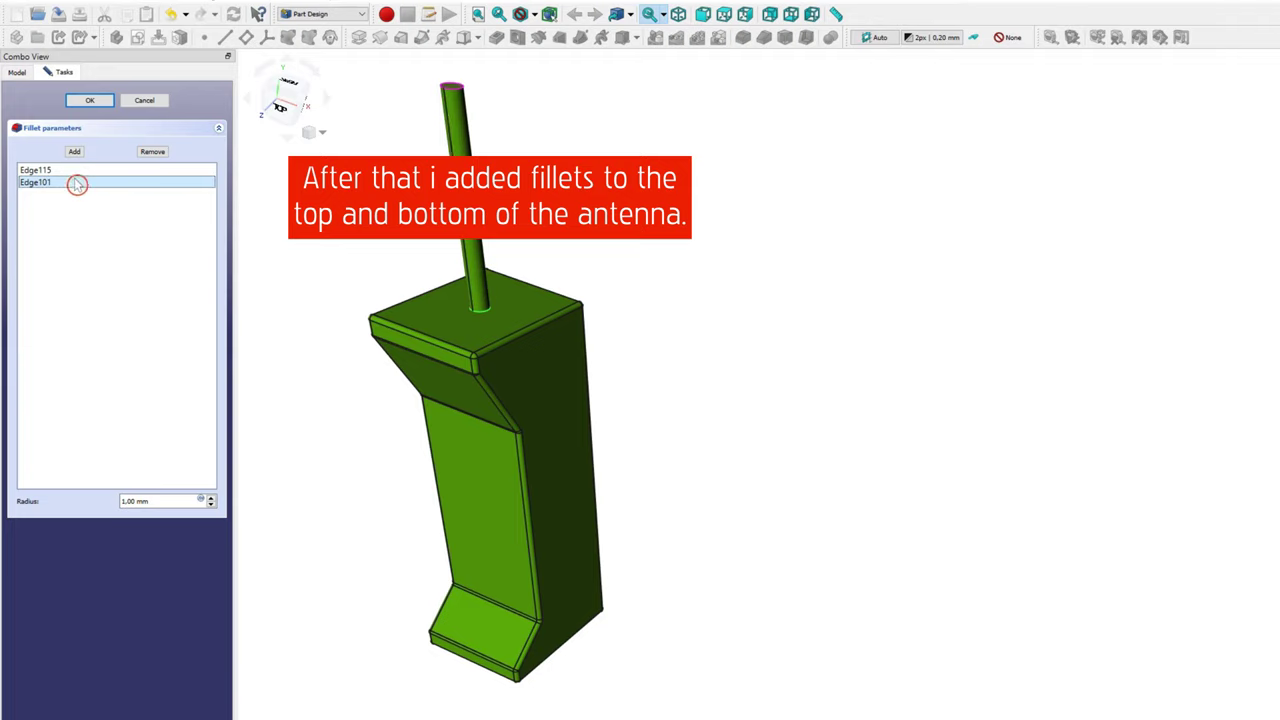
click(146, 103)
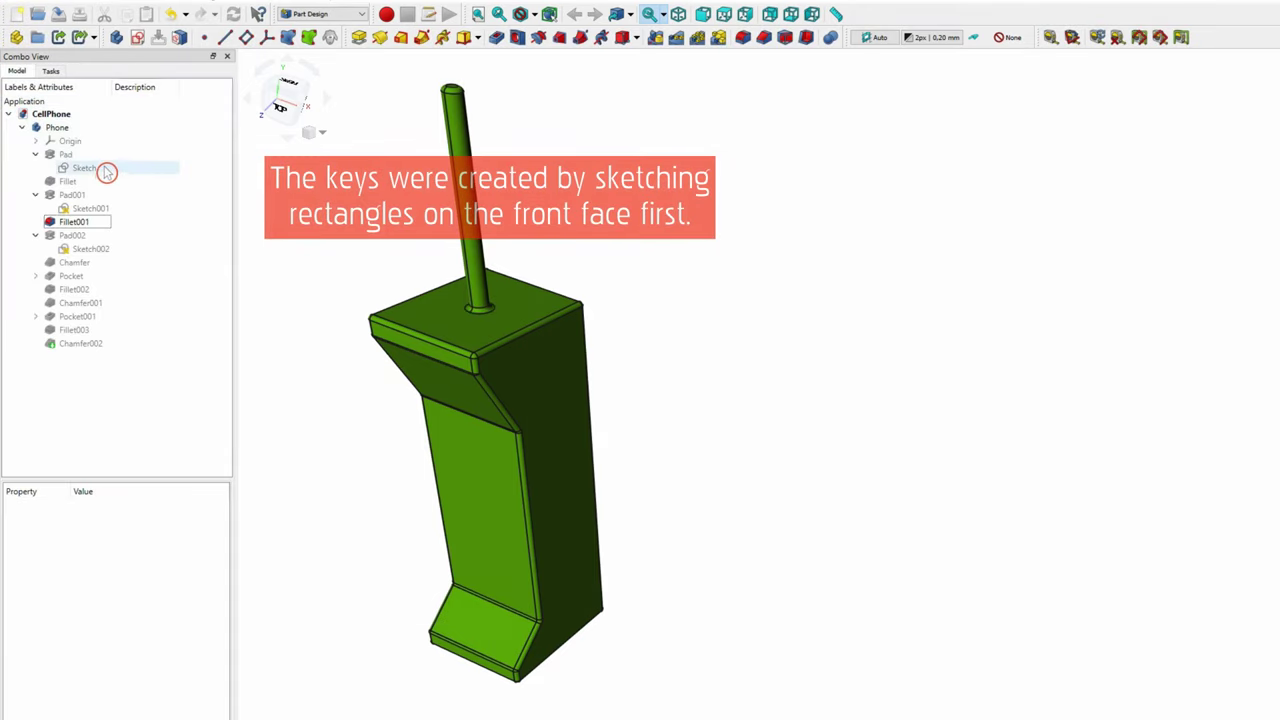
Step: Show Sketch002's key rectangles on the phone's front face and open it in the Sketcher
click(87, 249)
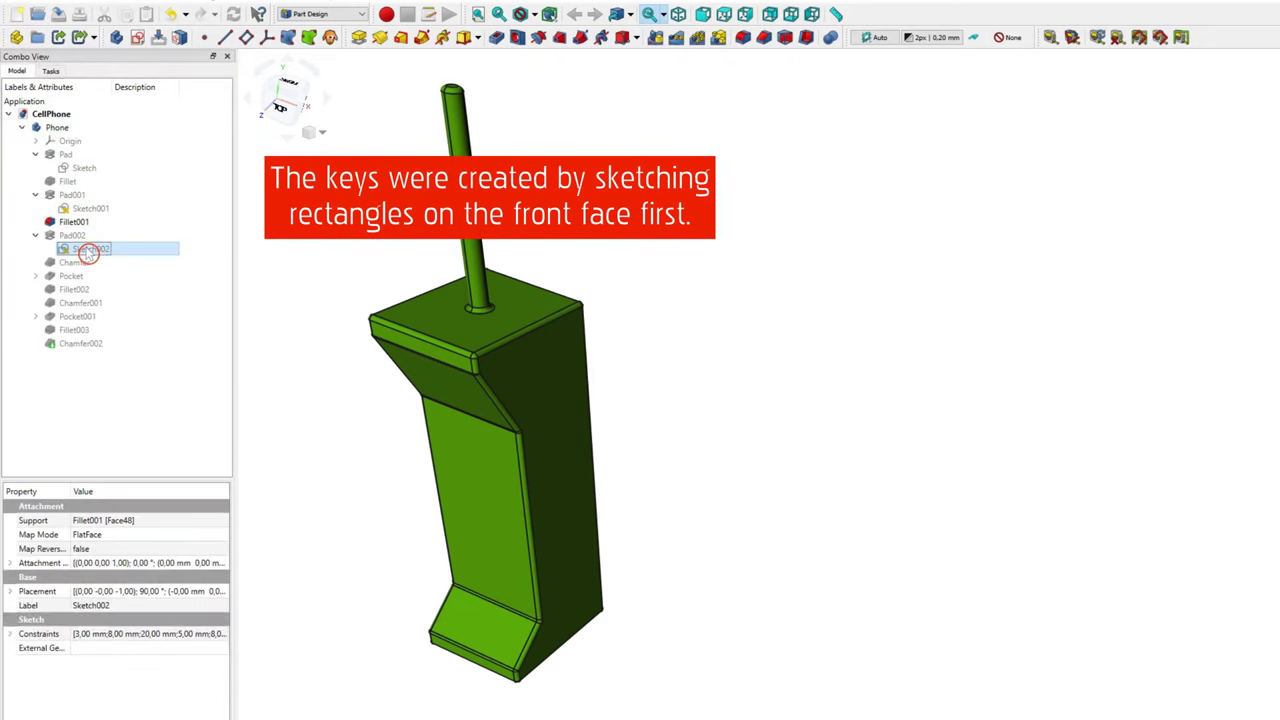
key(space)
click(375, 495)
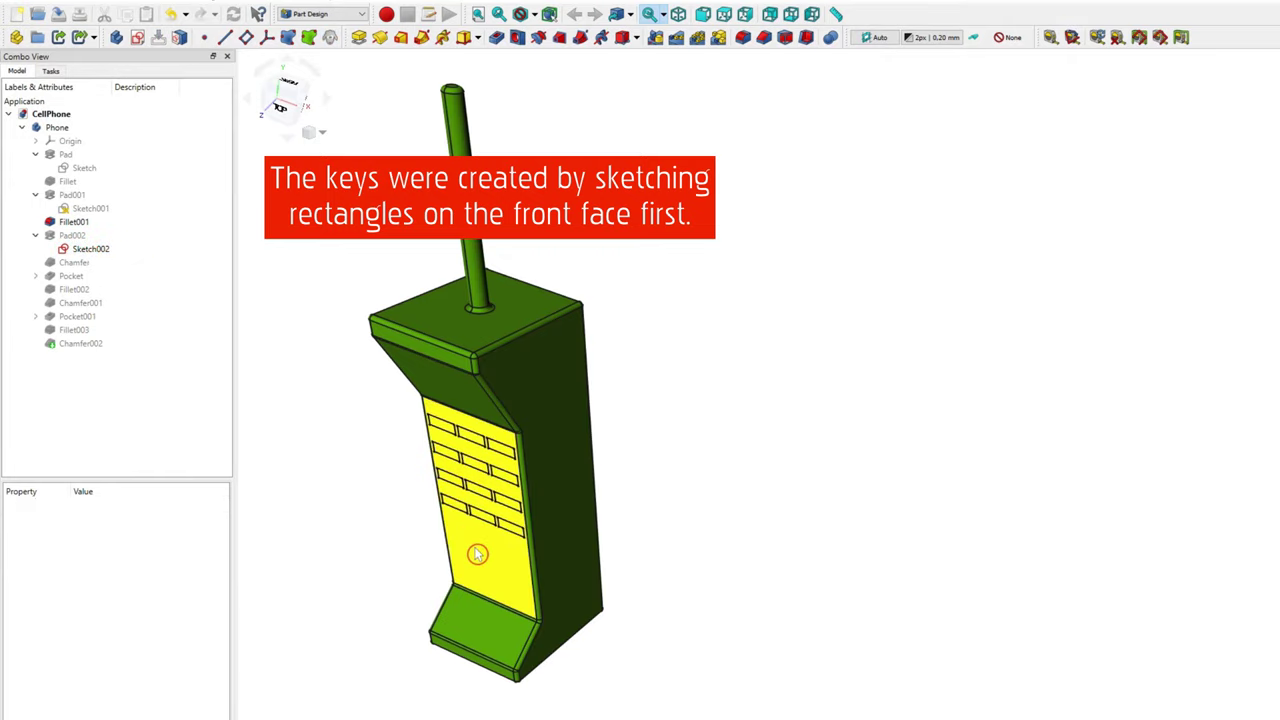
click(396, 406)
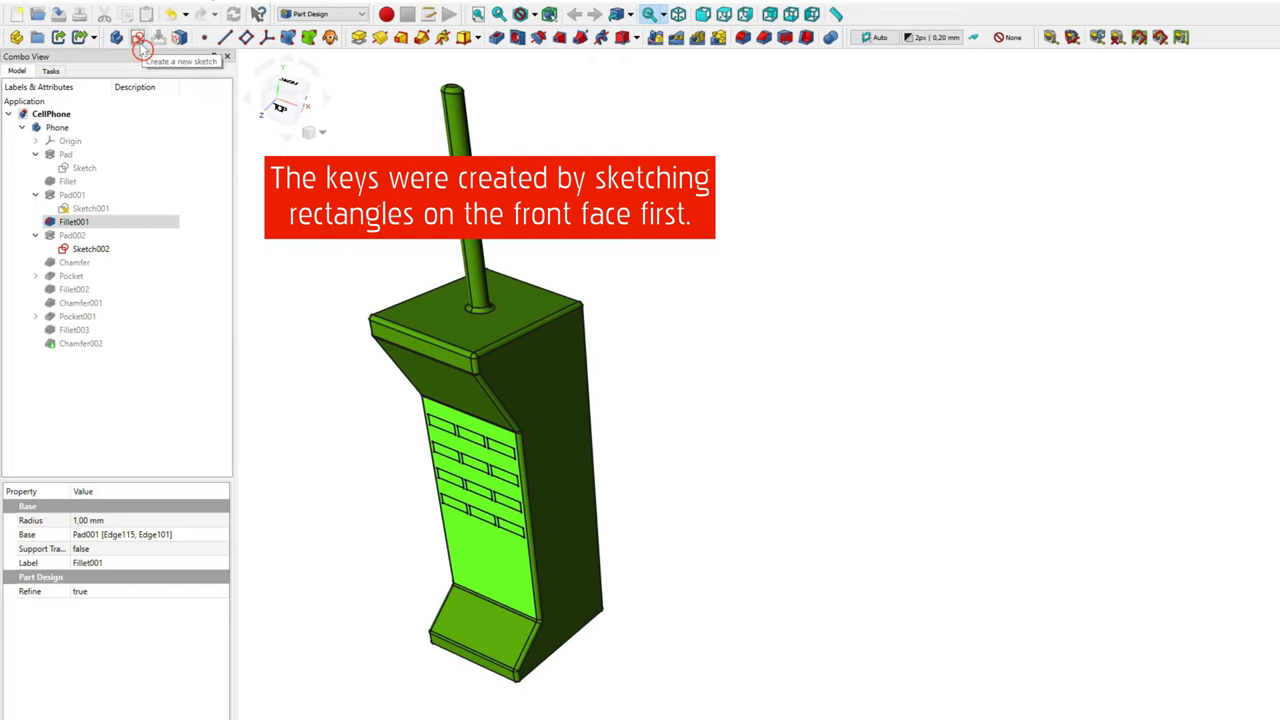
double_click(90, 248)
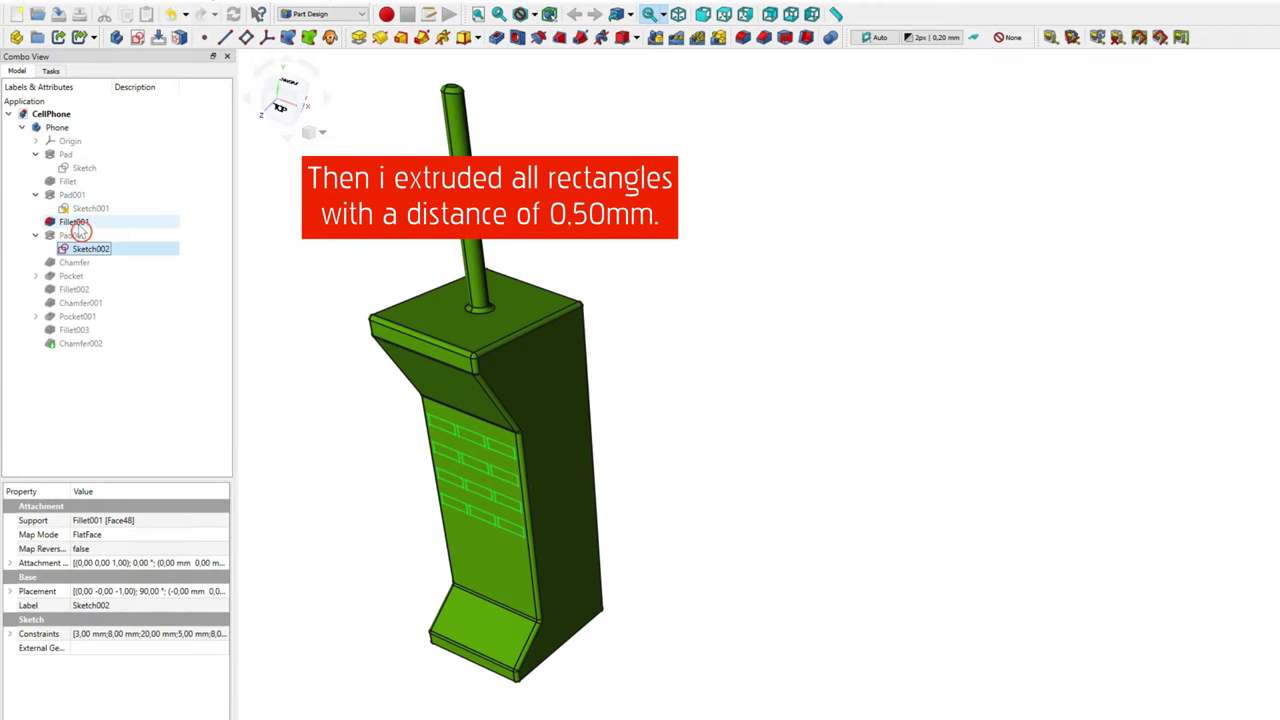
Step: Preview a longer Pad002 key length, then cancel to keep the 0.50 mm extrusion
click(75, 236)
click(82, 250)
click(76, 236)
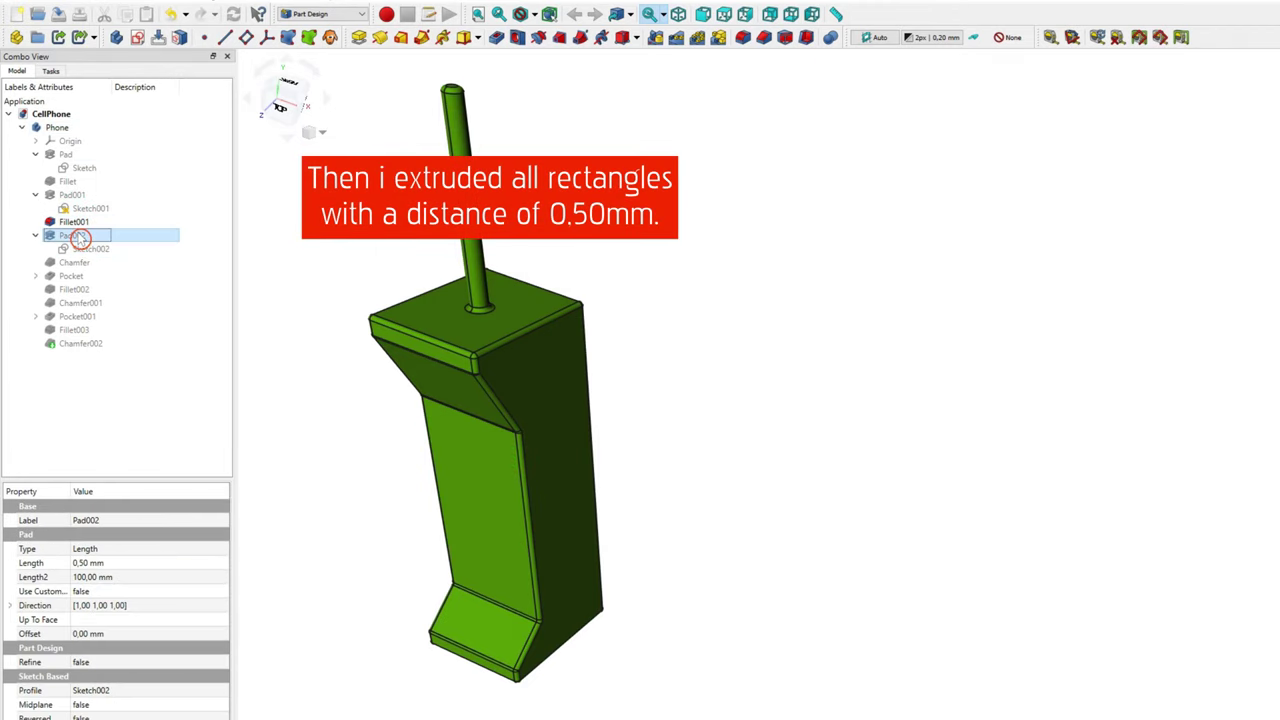
click(188, 245)
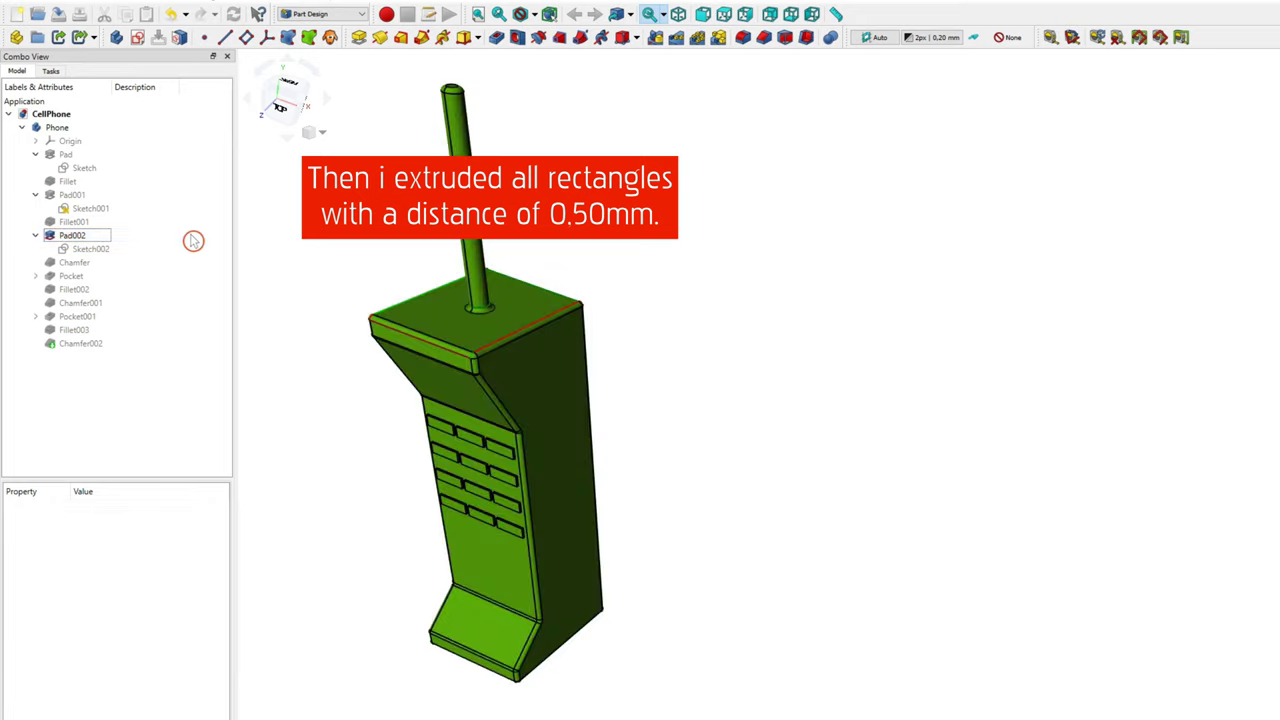
double_click(66, 235)
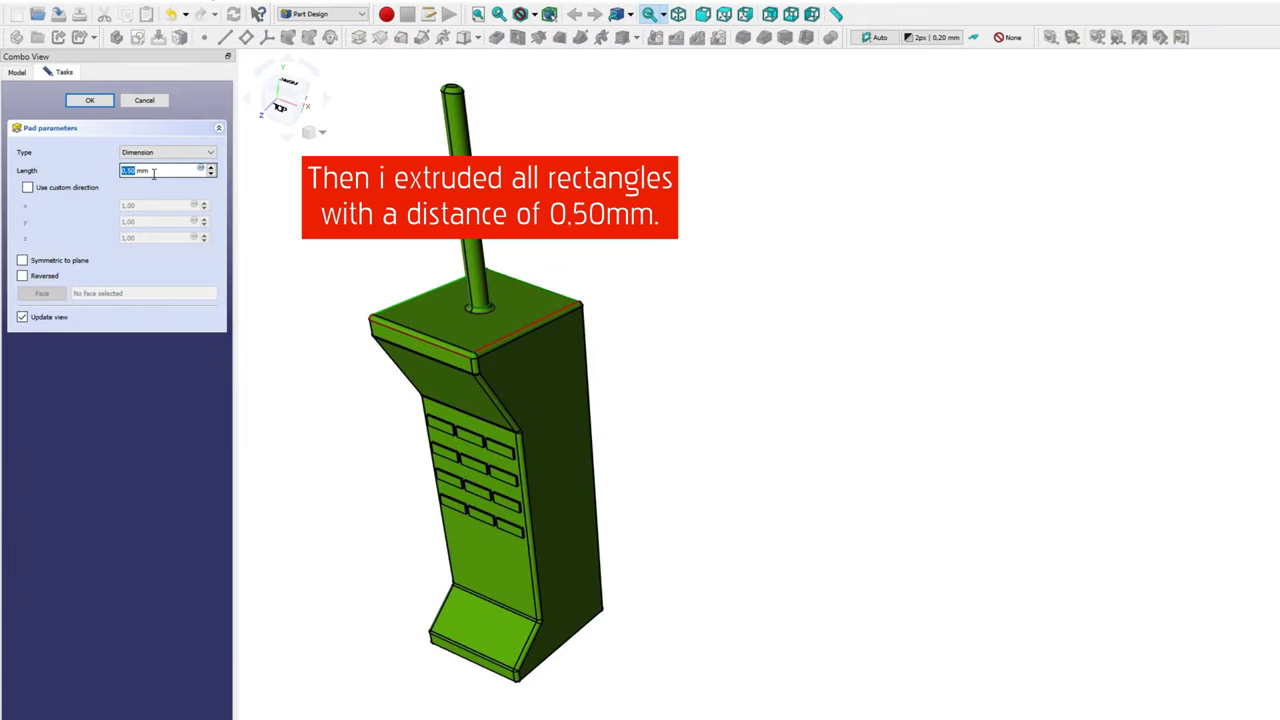
click(211, 172)
text(15,5)
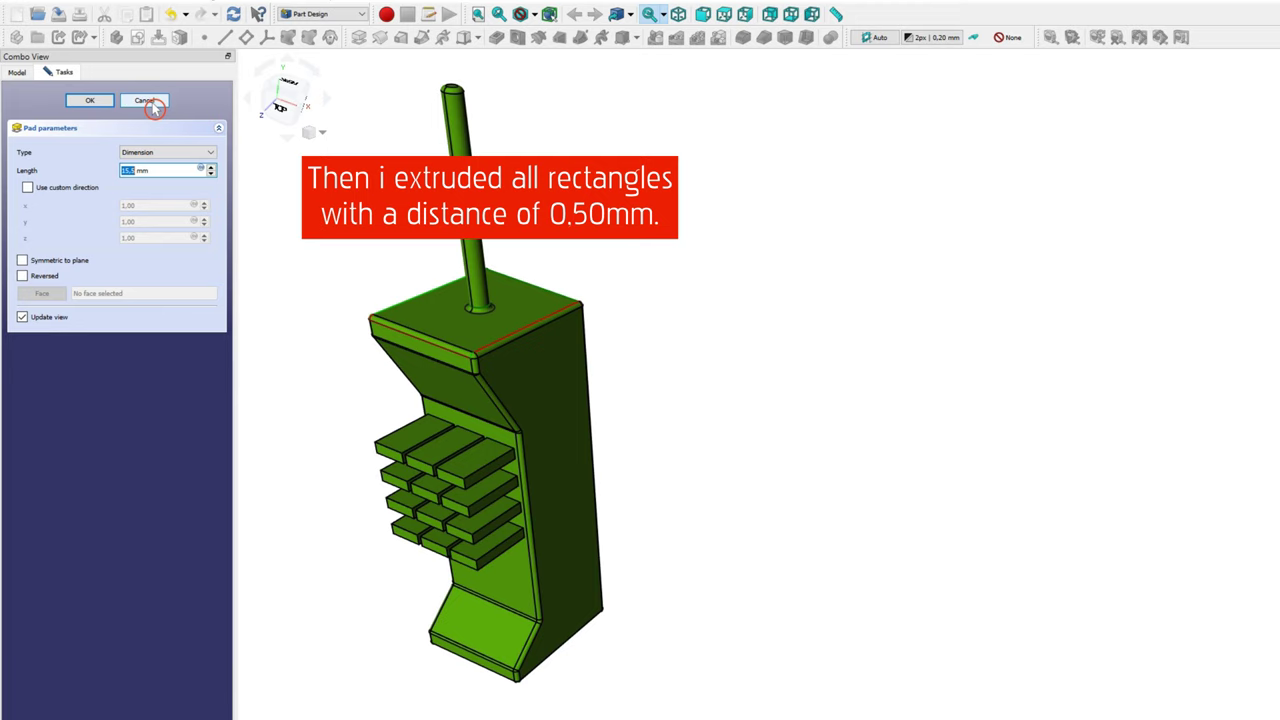
click(153, 104)
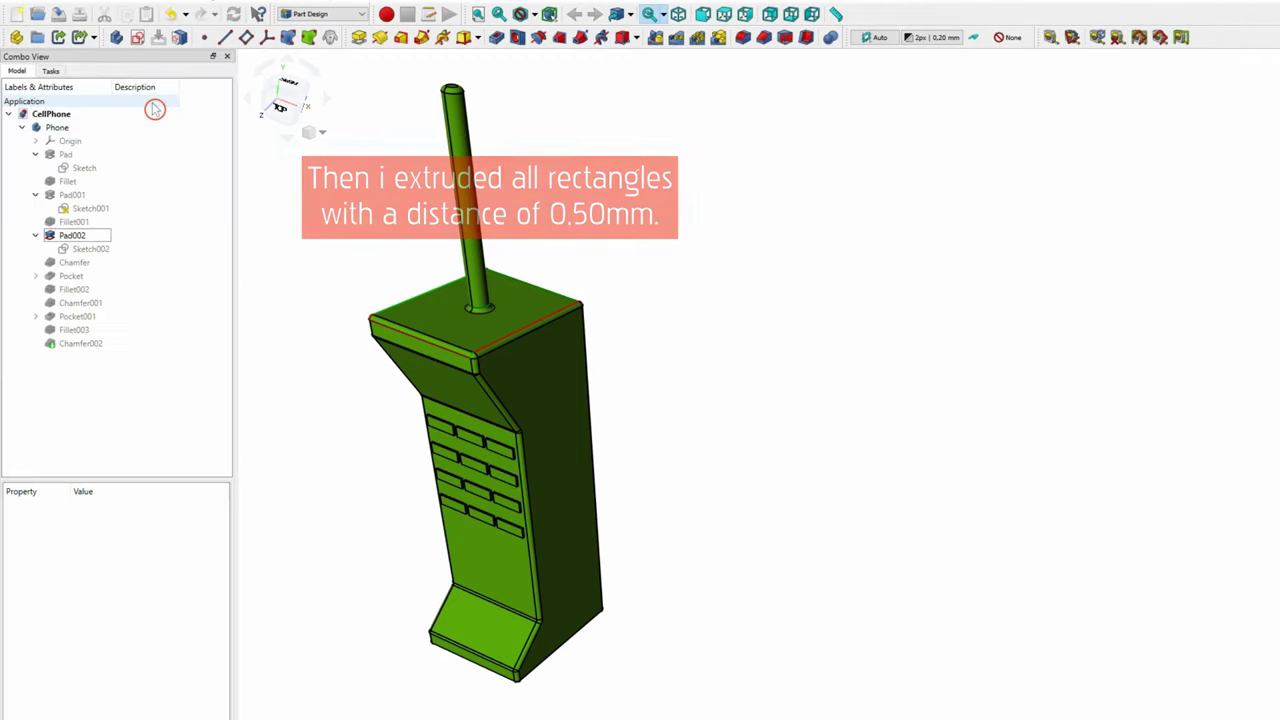
Step: Step through the twelve chamfered key faces, Face111 to Face106, and the 0.49 mm size, then cancel
click(86, 262)
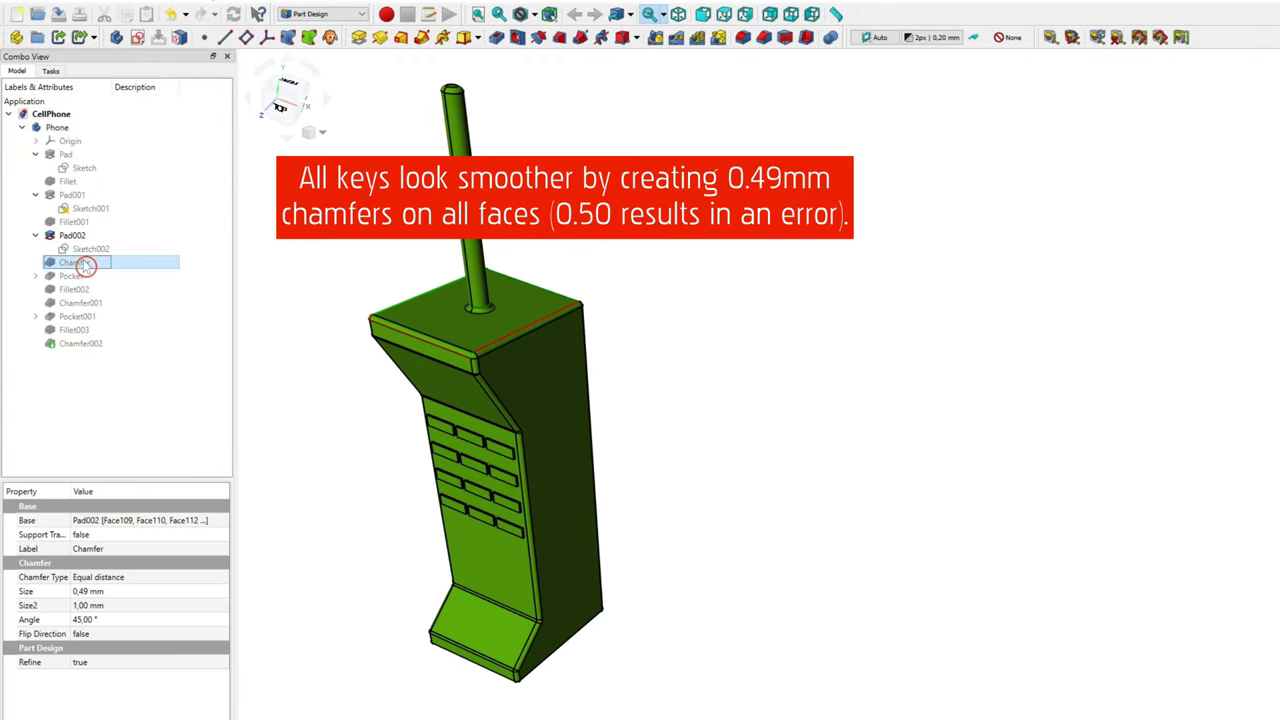
click(316, 436)
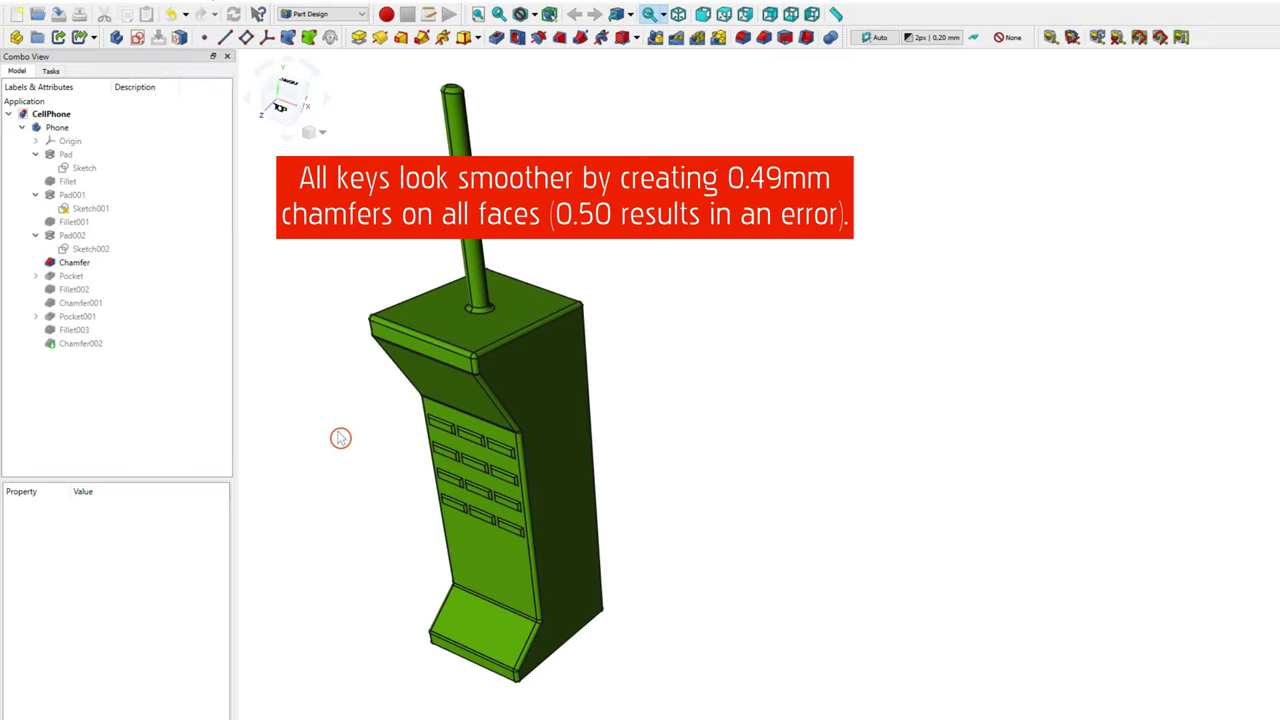
double_click(80, 262)
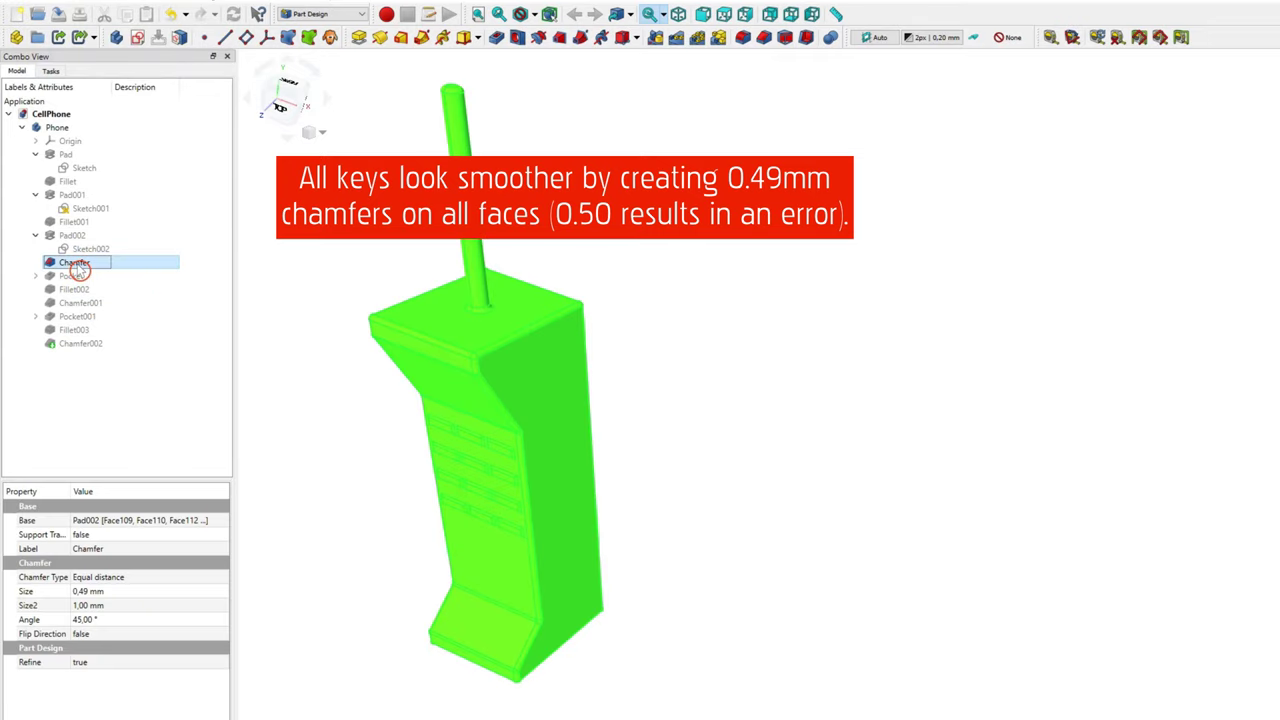
click(45, 181)
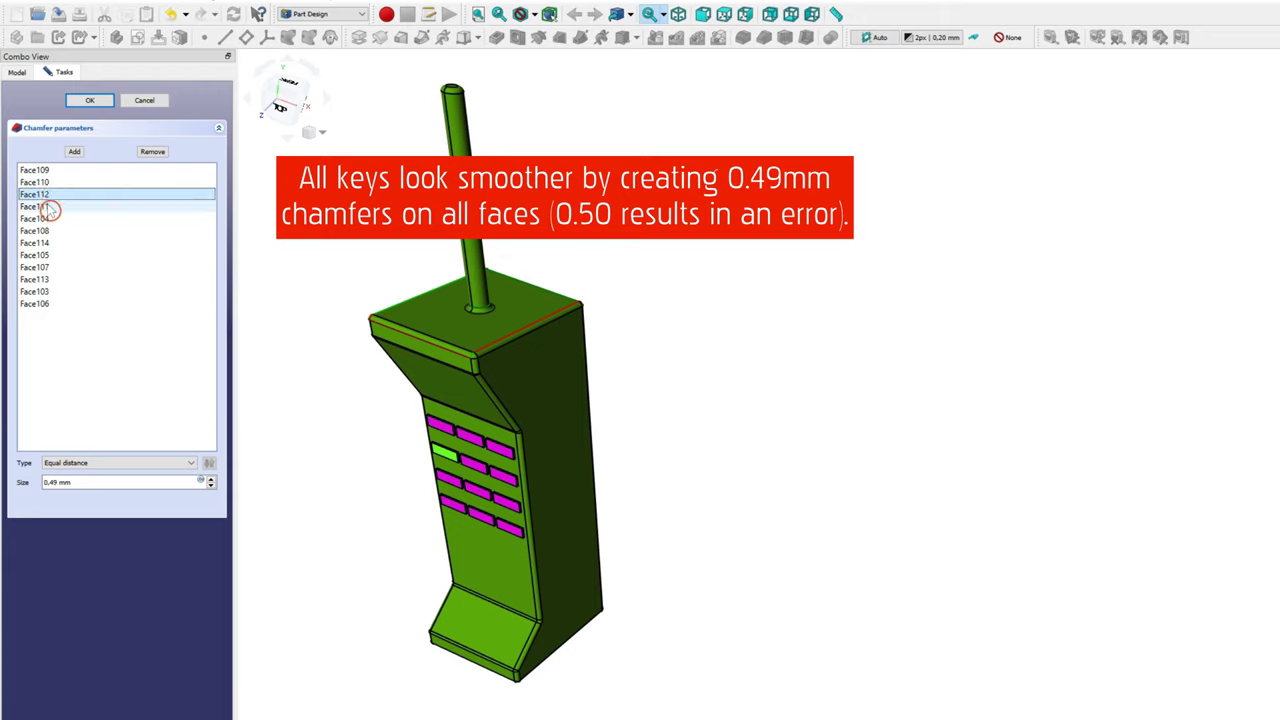
click(40, 206)
drag(50, 232, 67, 335)
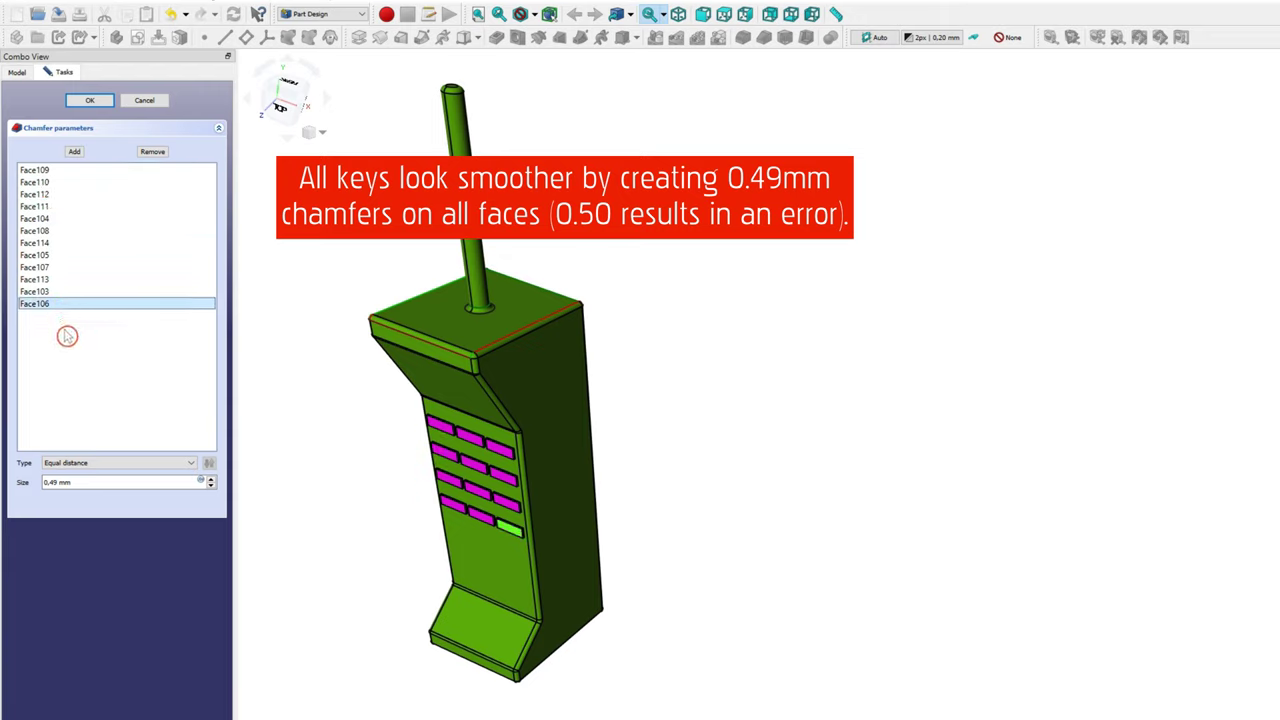
click(60, 482)
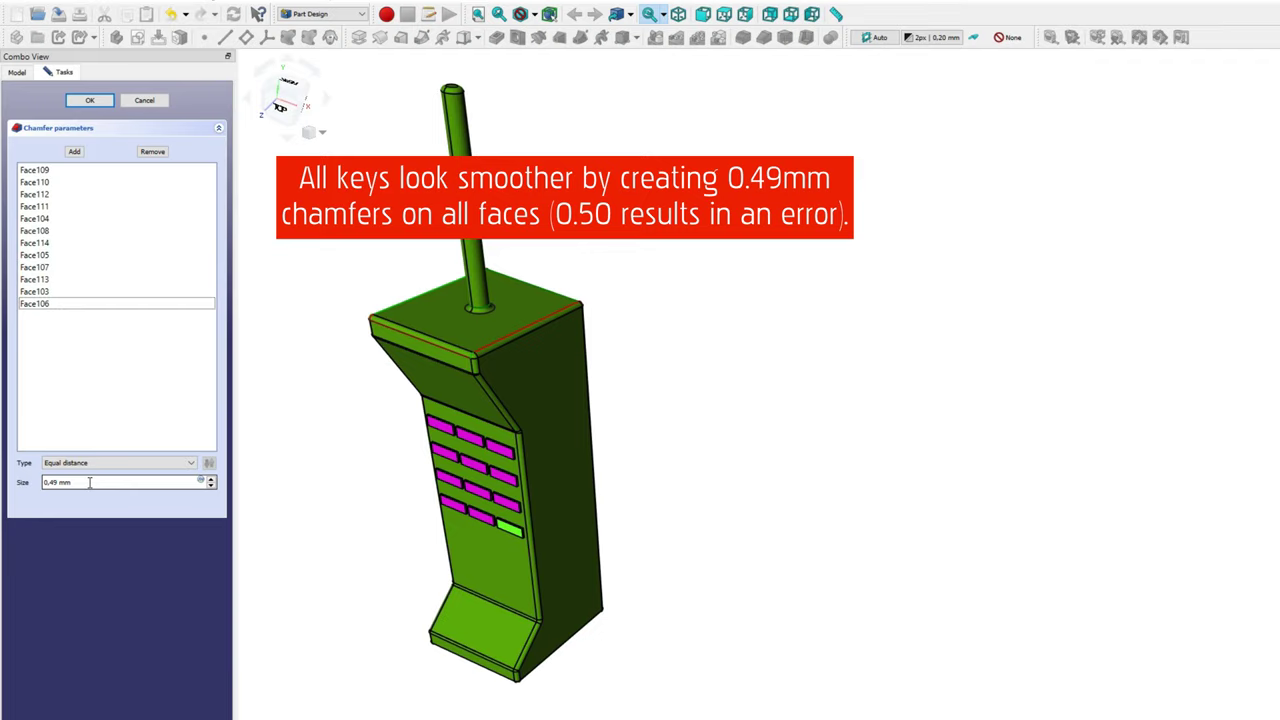
click(146, 102)
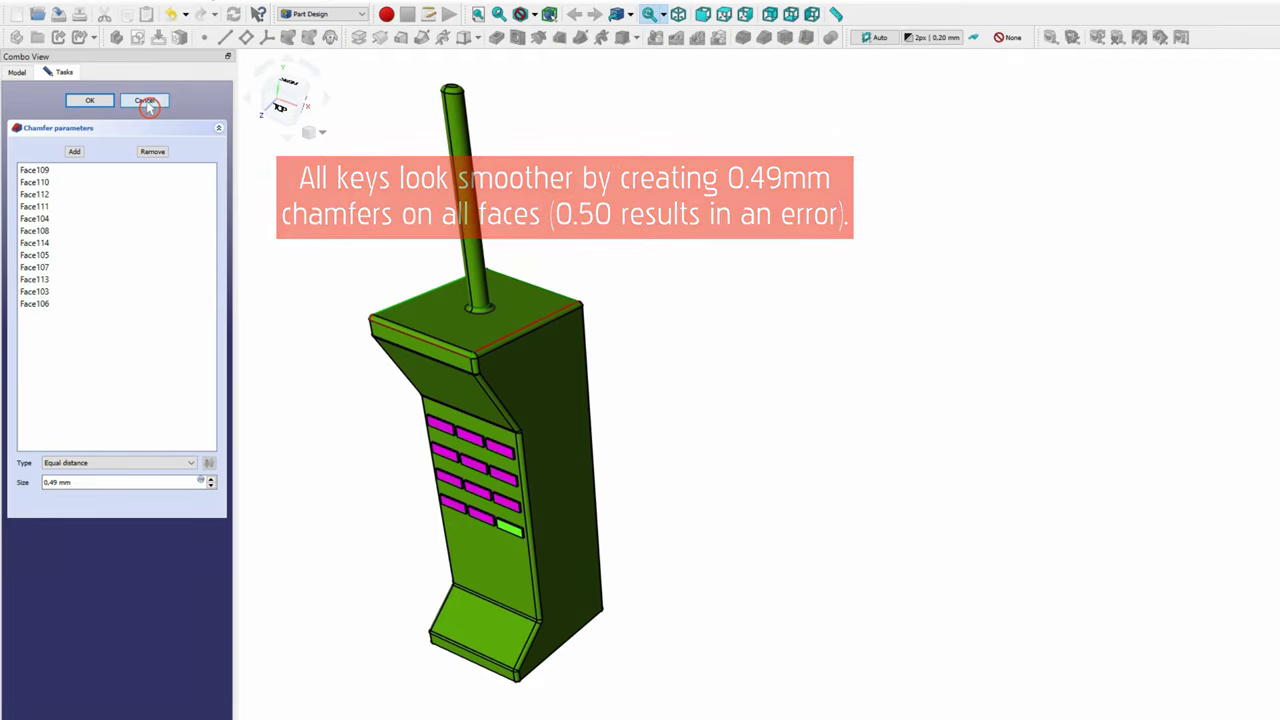
Step: Expand the Pocket feature to reveal the screen sketch Sketch003
click(78, 276)
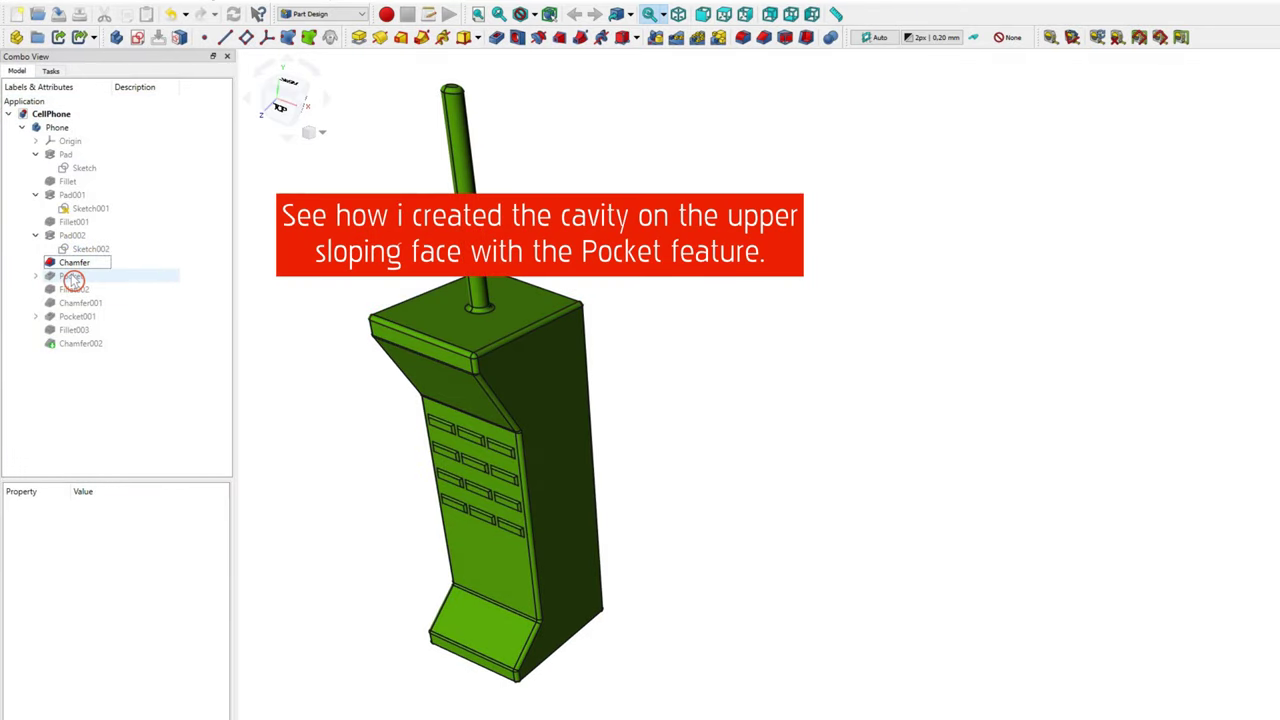
click(140, 386)
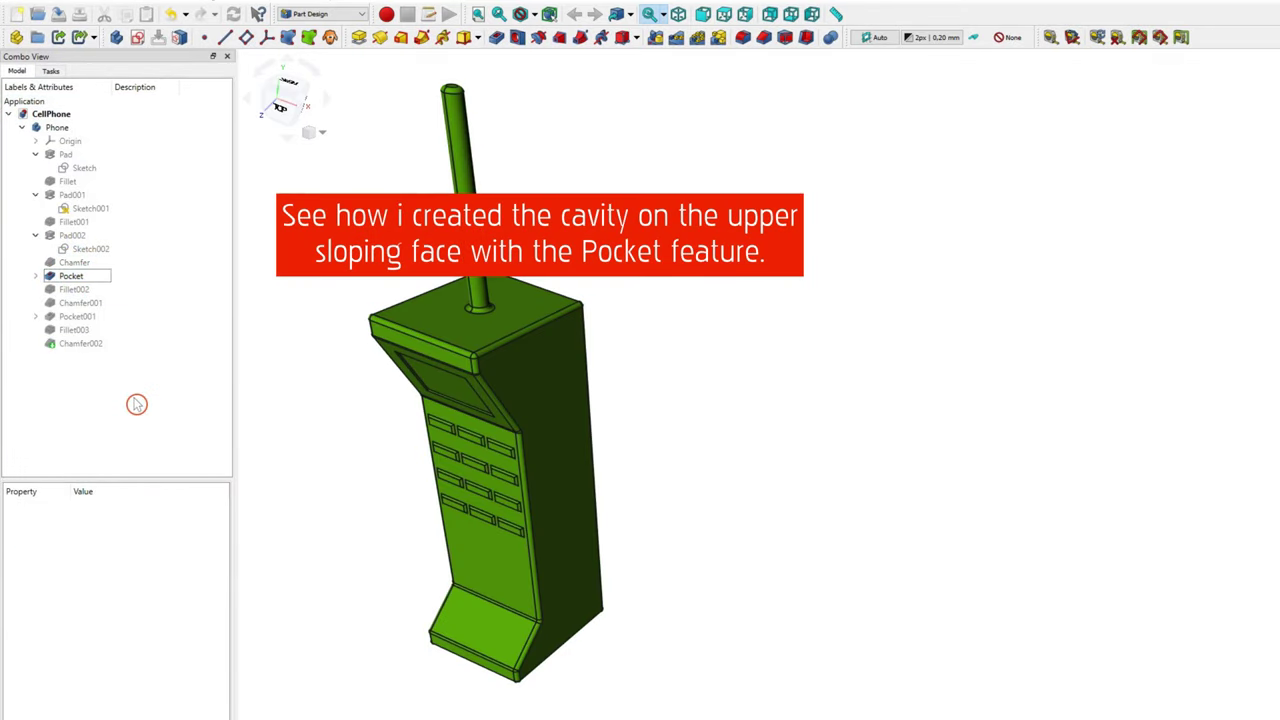
click(37, 276)
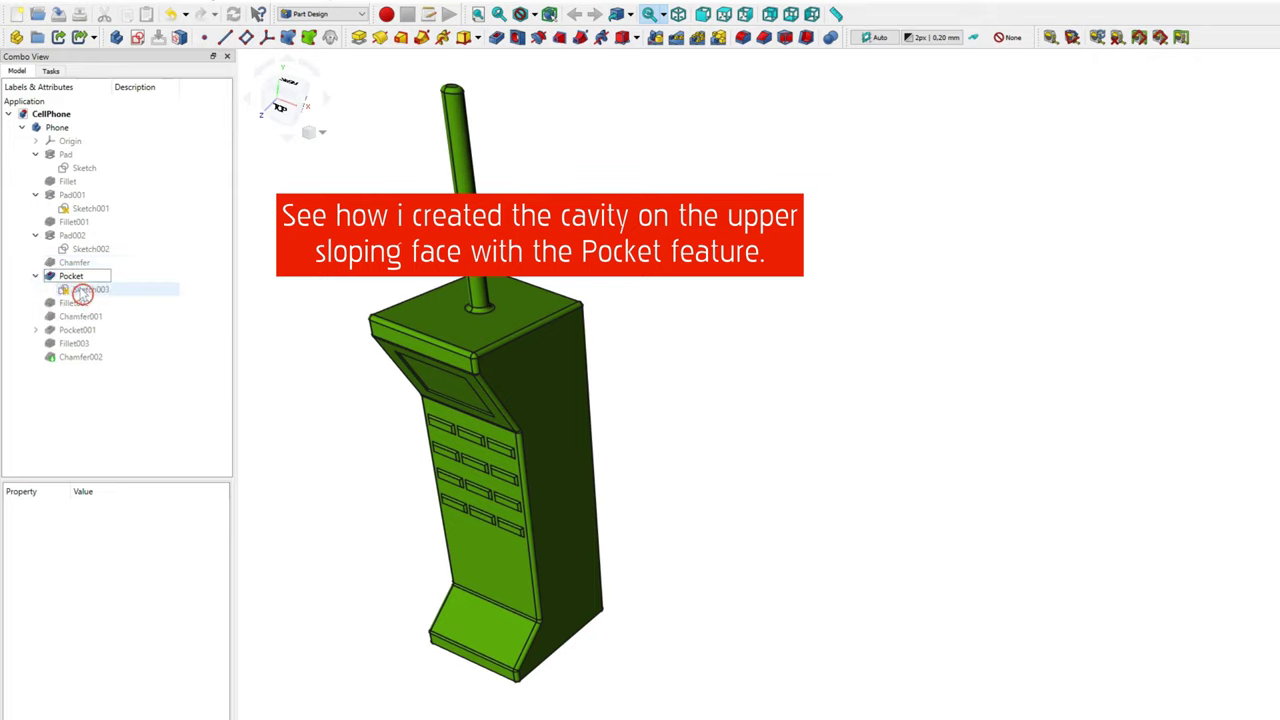
click(90, 289)
click(120, 462)
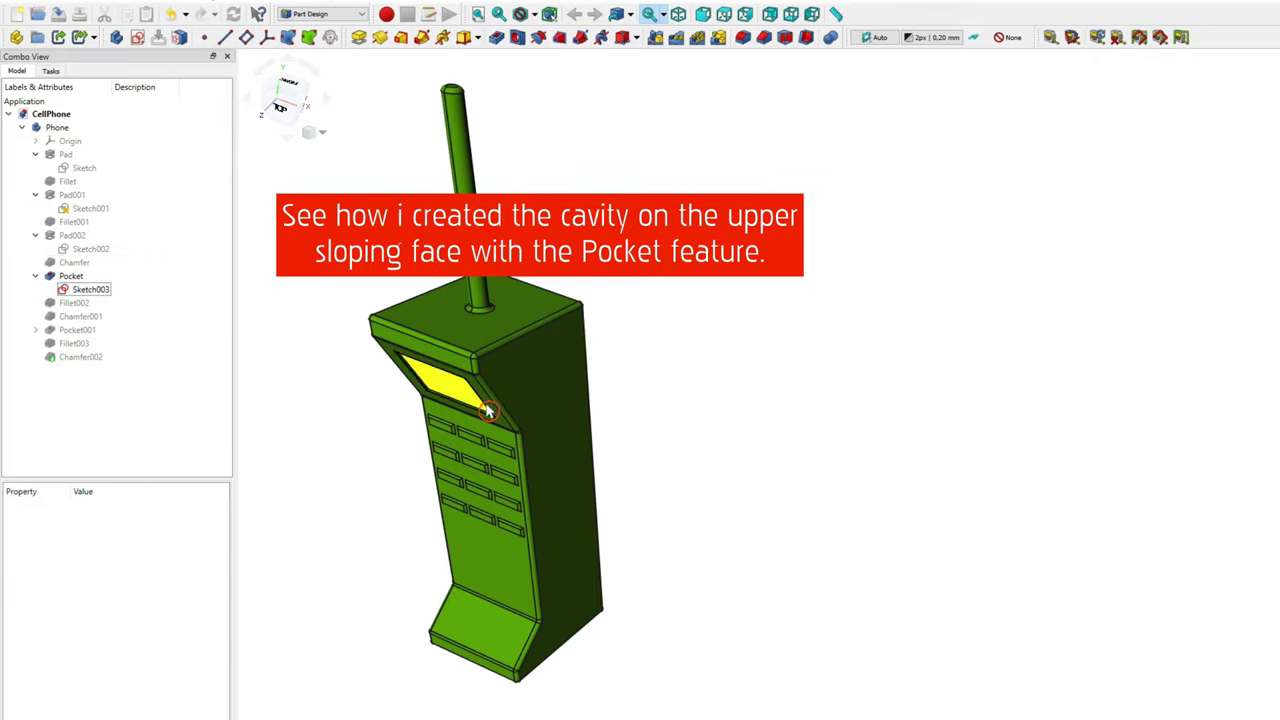
Step: Hide the Pocket, show the body at the Chamfer stage, and pick the upper sloping face
click(70, 276)
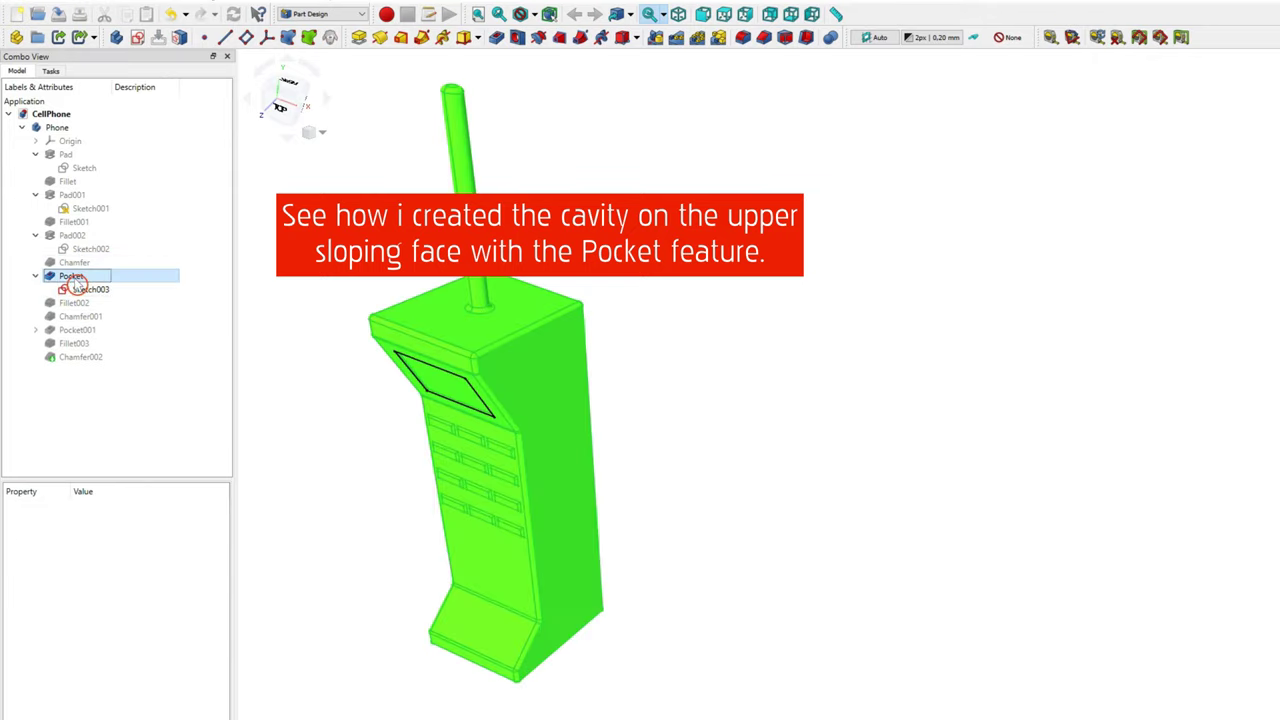
key(space)
click(362, 384)
click(80, 263)
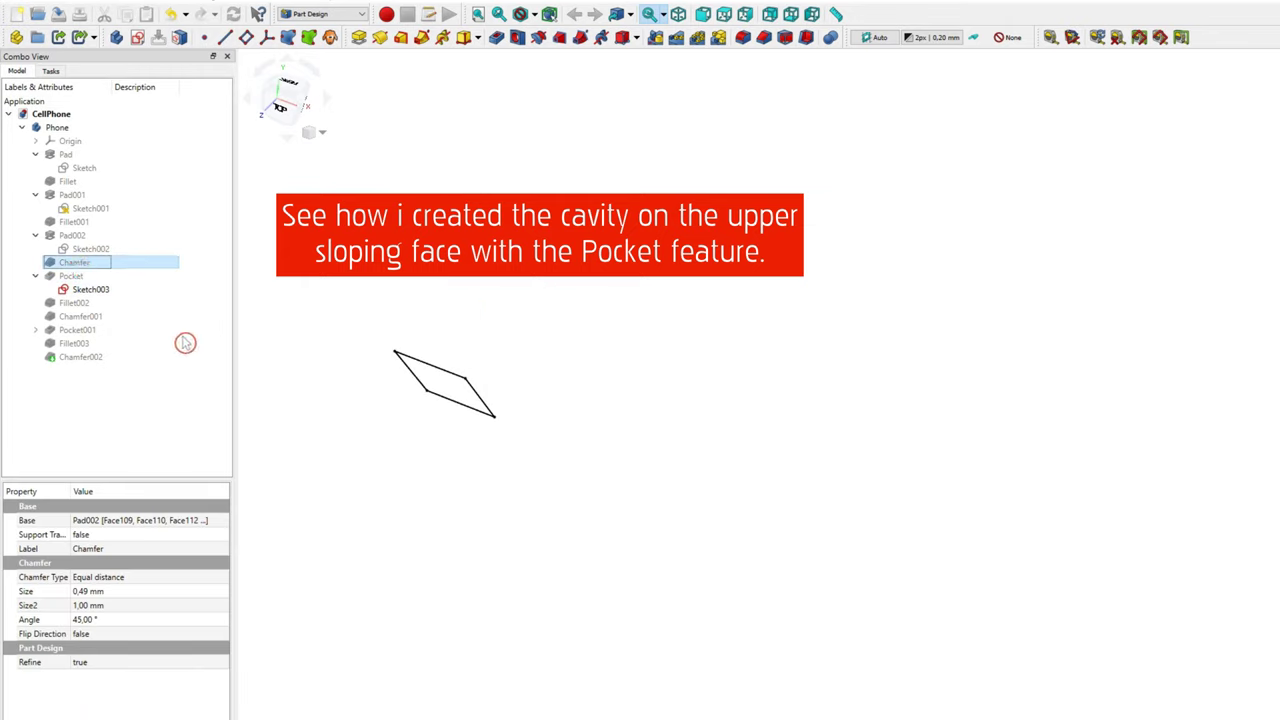
key(space)
click(323, 374)
click(436, 388)
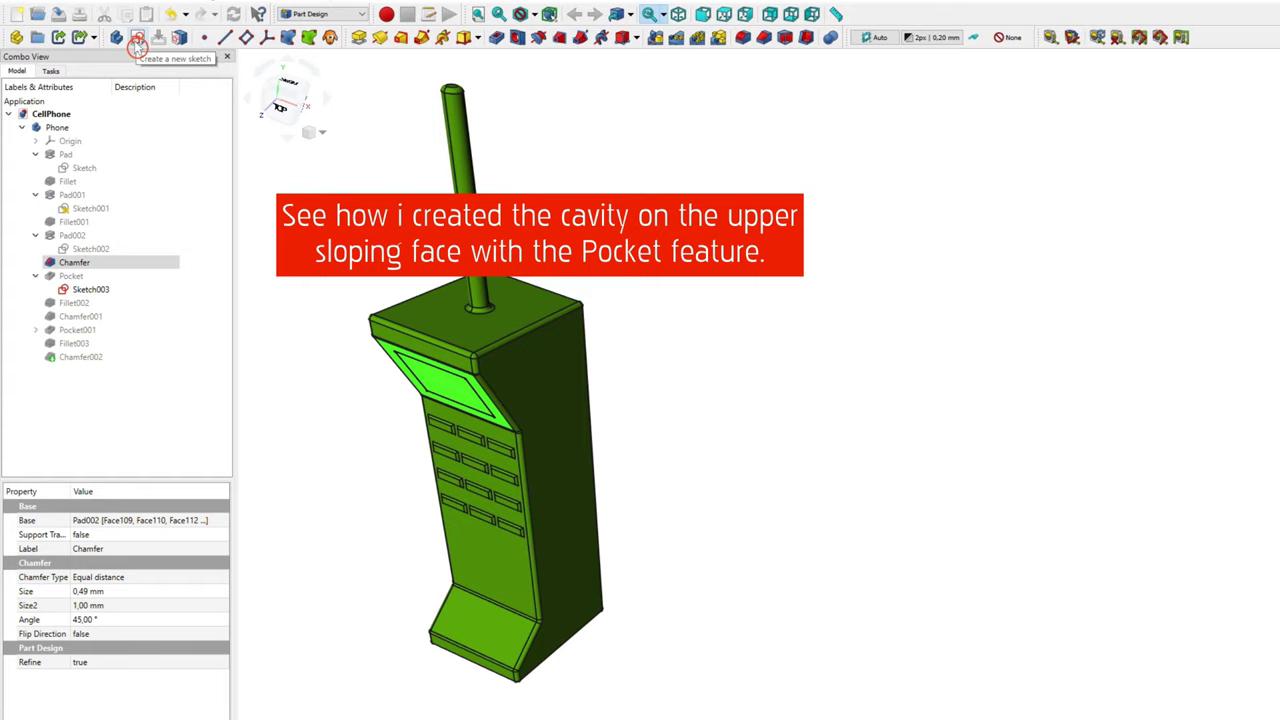
double_click(90, 289)
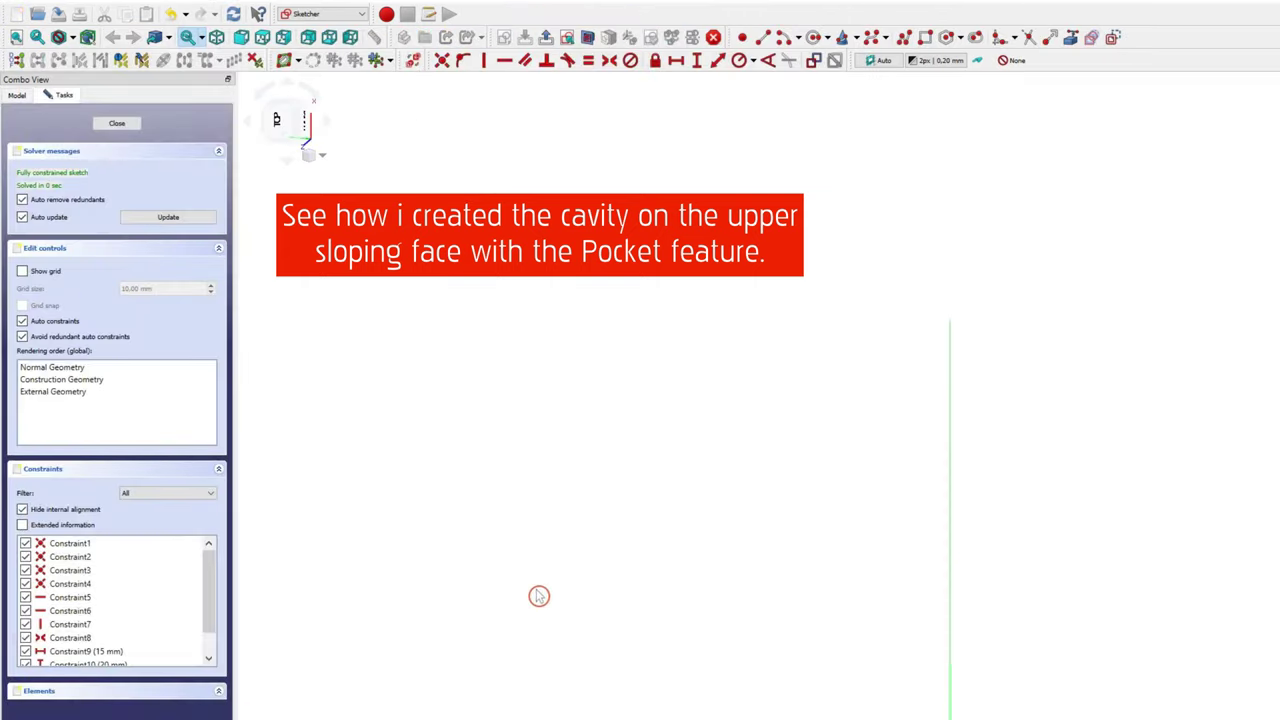
scroll(640, 475, up, 3)
scroll(671, 537, up, 2)
scroll(517, 354, down, 1)
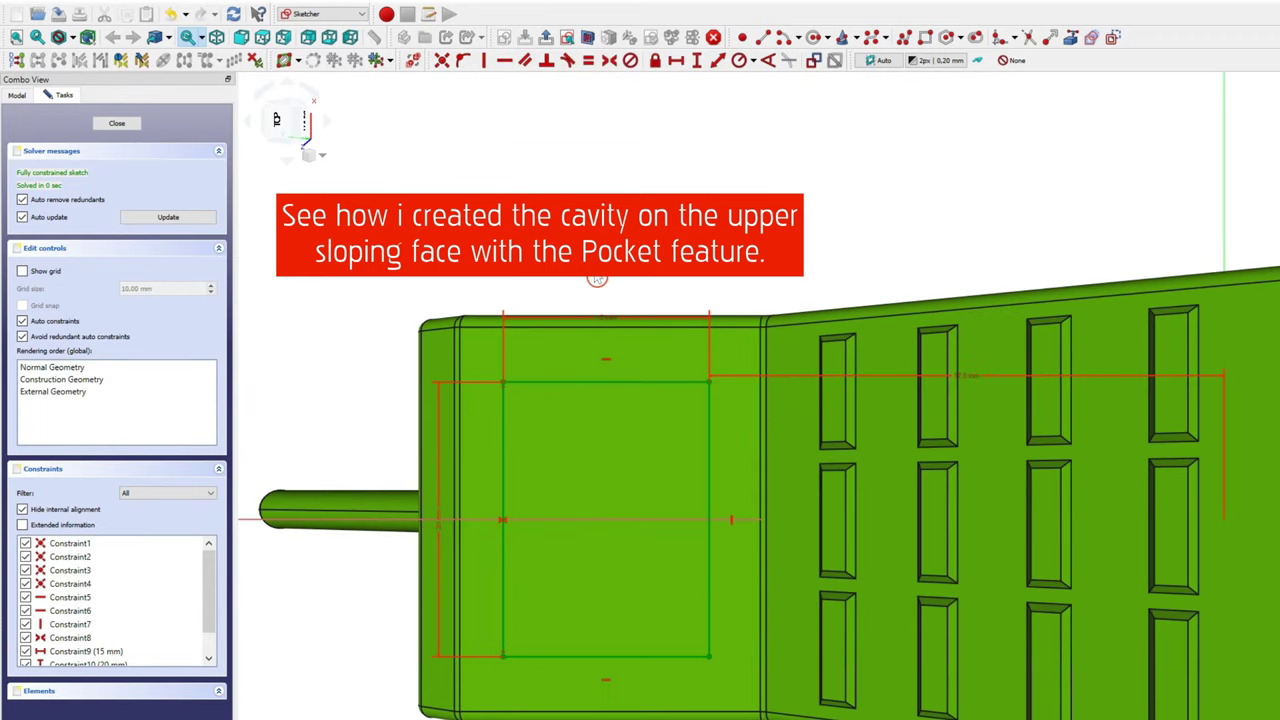
click(128, 128)
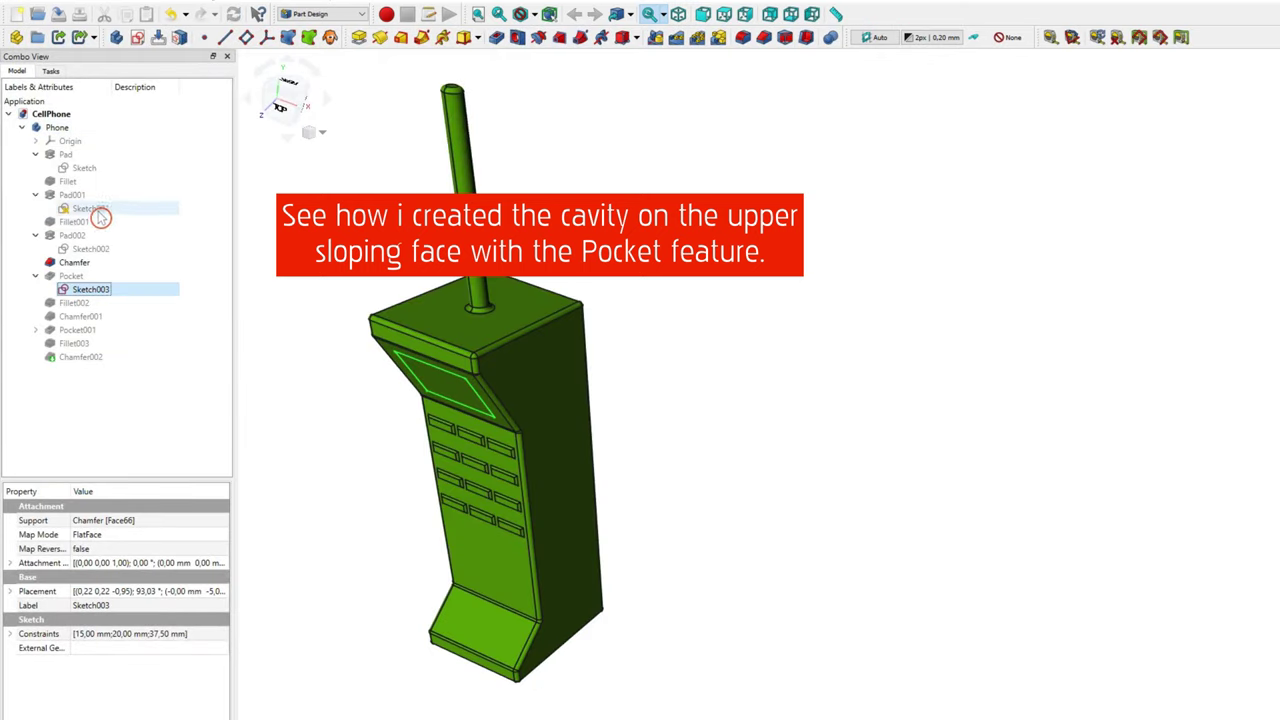
Step: Preview a different depth for the screen-cavity Pocket, then cancel to keep it 0.50 mm deep
click(68, 276)
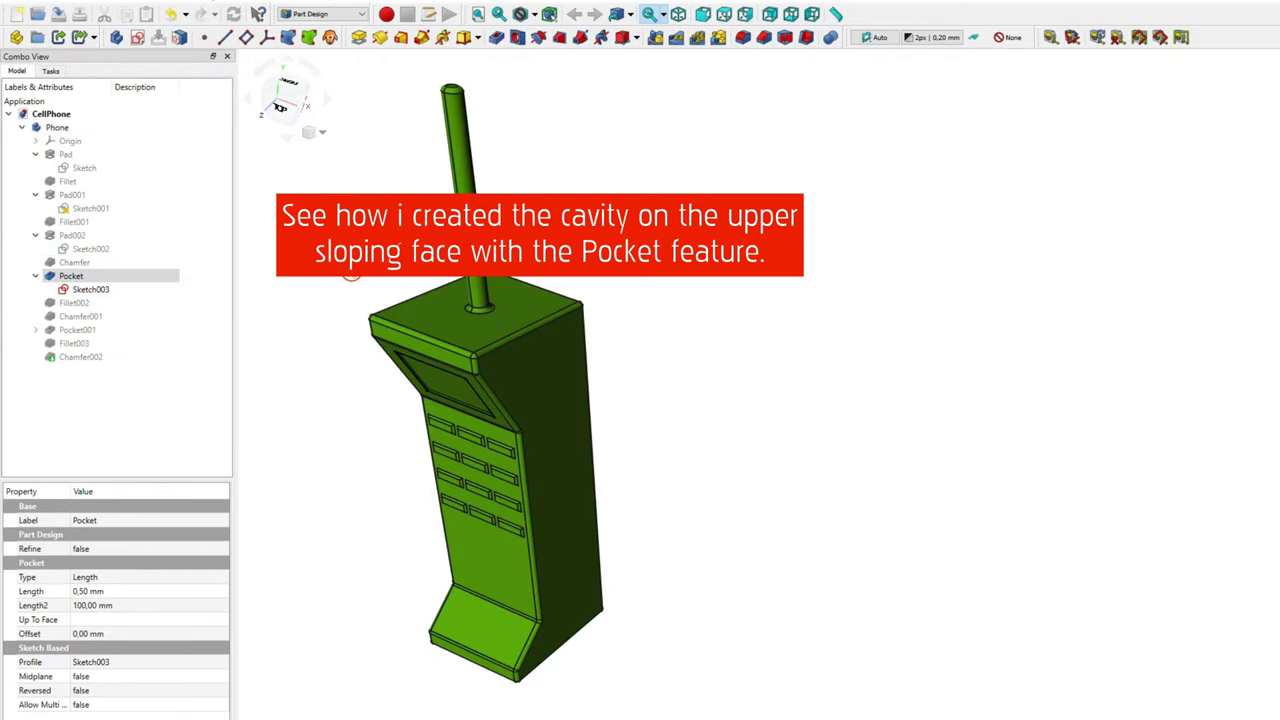
click(90, 289)
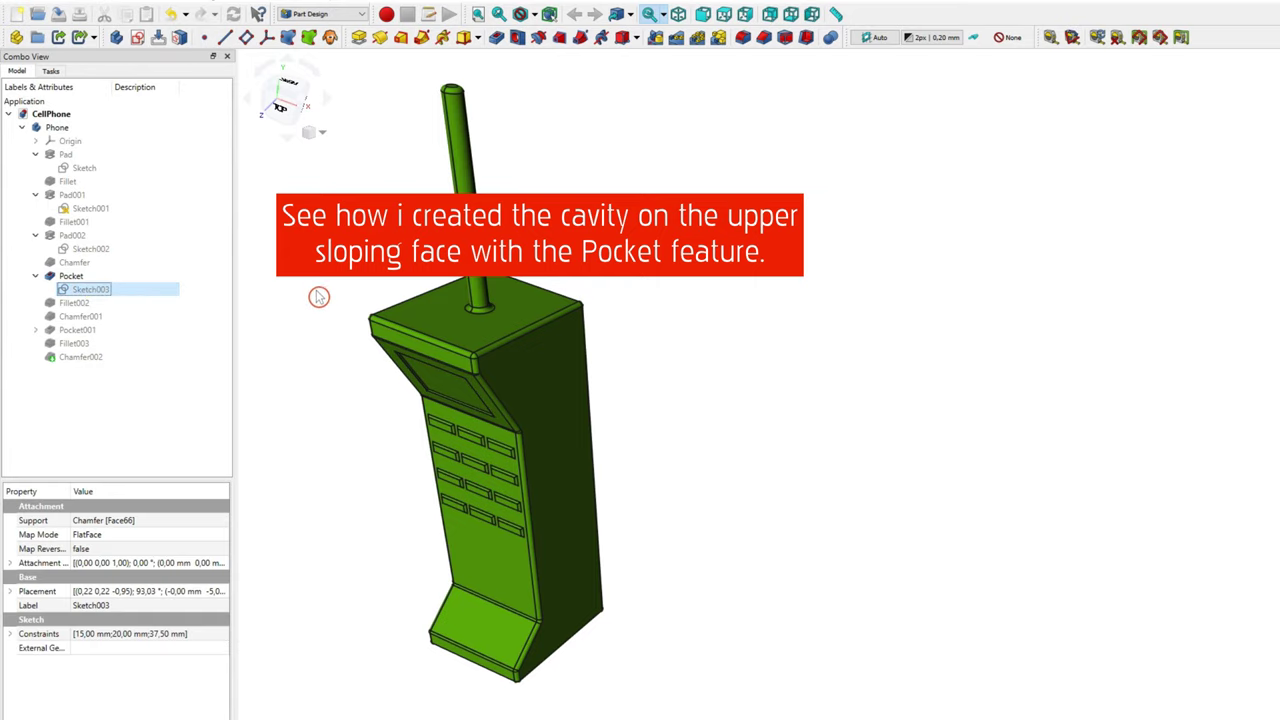
double_click(60, 276)
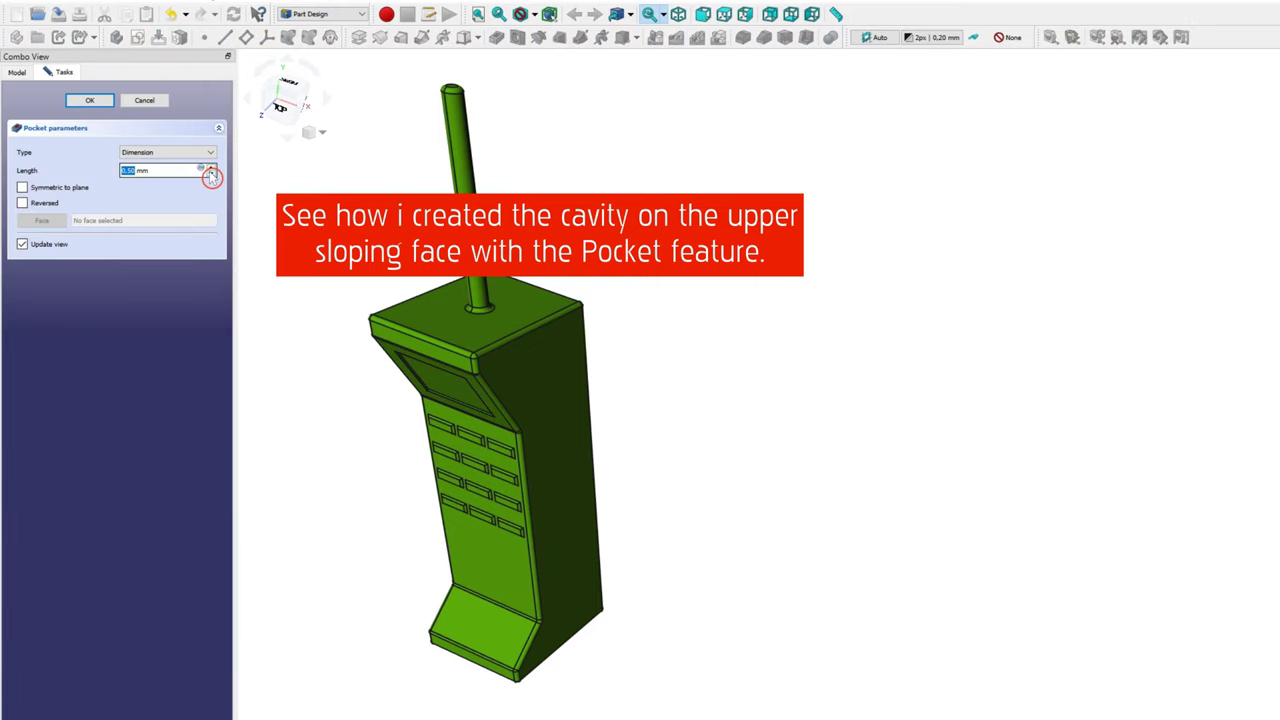
click(212, 174)
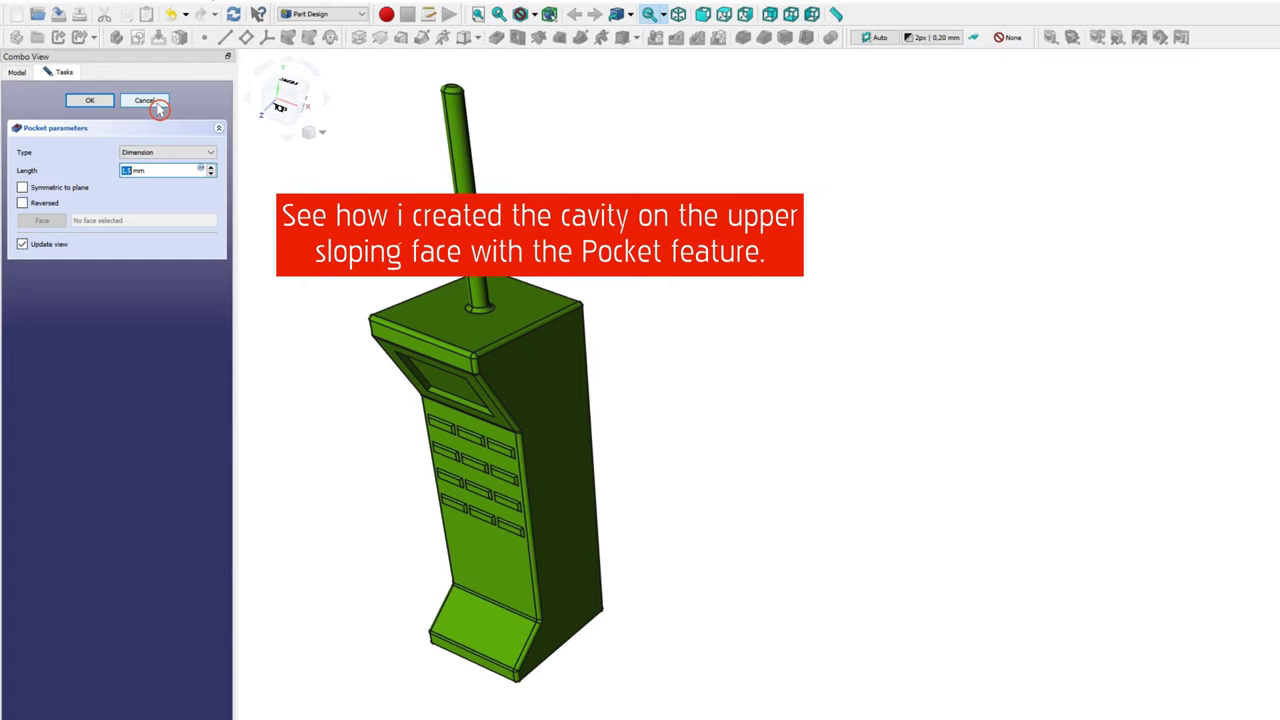
click(146, 101)
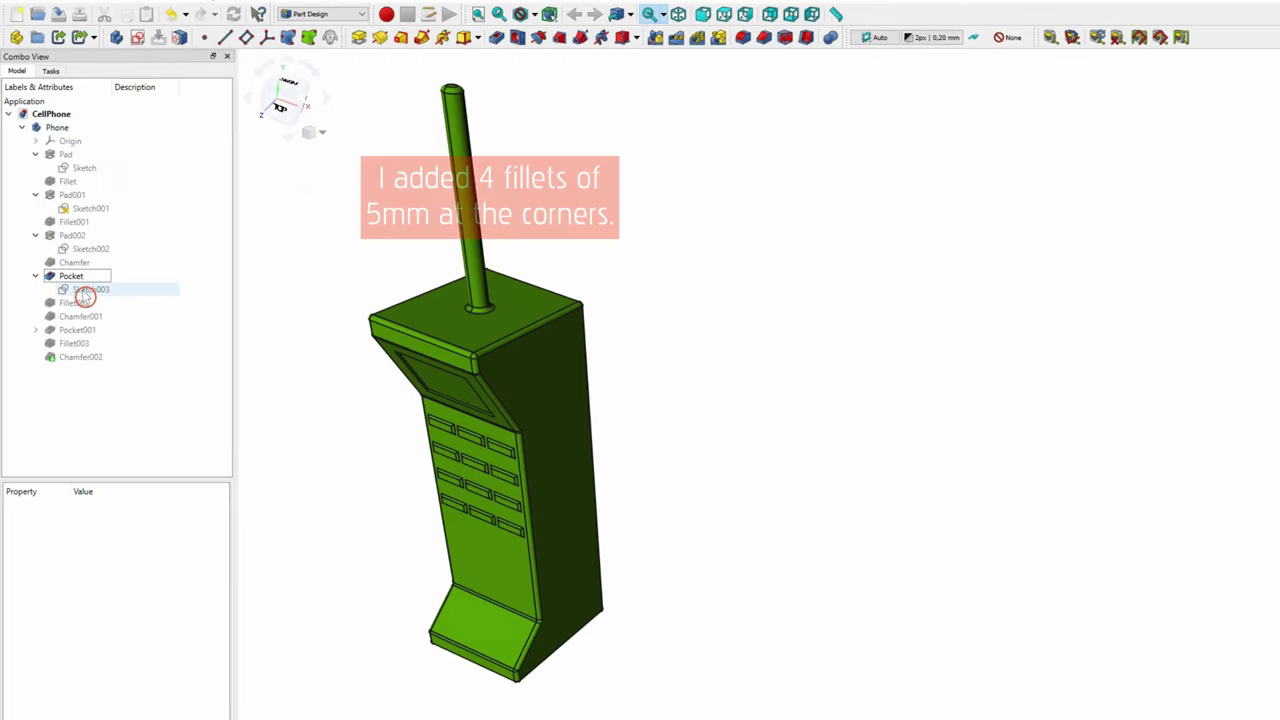
Step: Show Fillet002 and review its 5 mm rounding of the four screen-cavity corners, leaving it unchanged
click(85, 302)
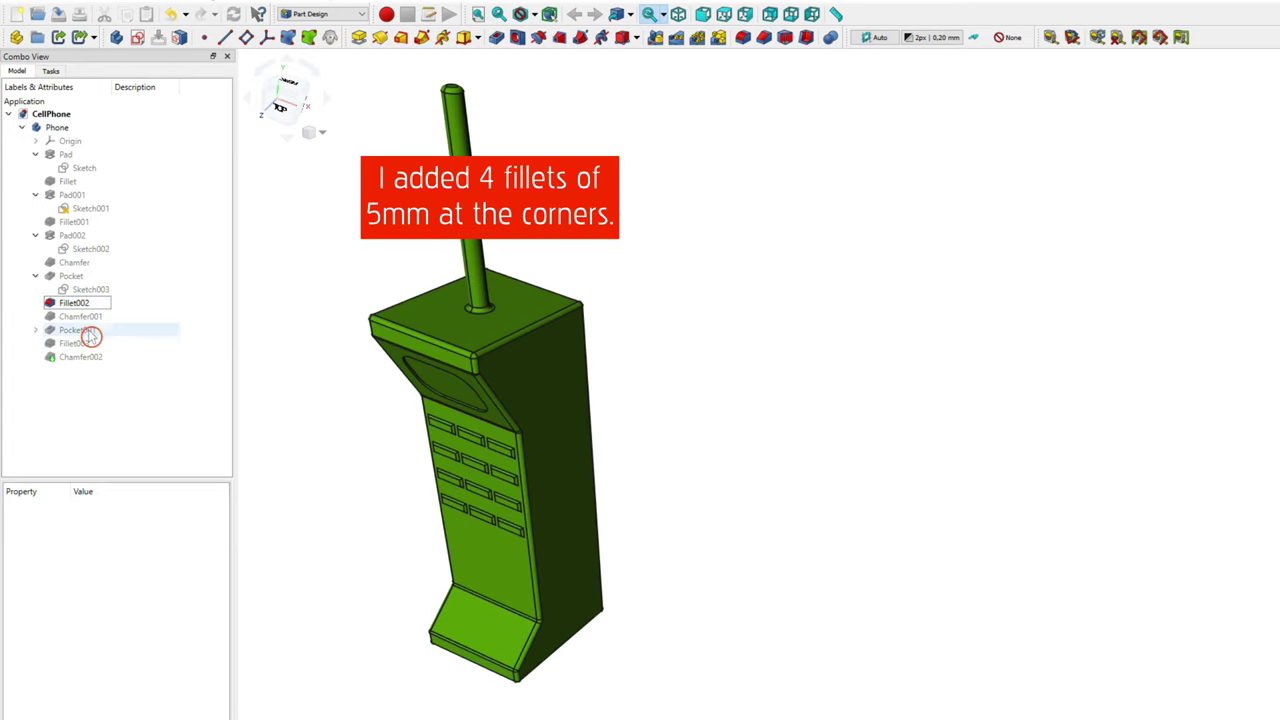
scroll(380, 408, up, 3)
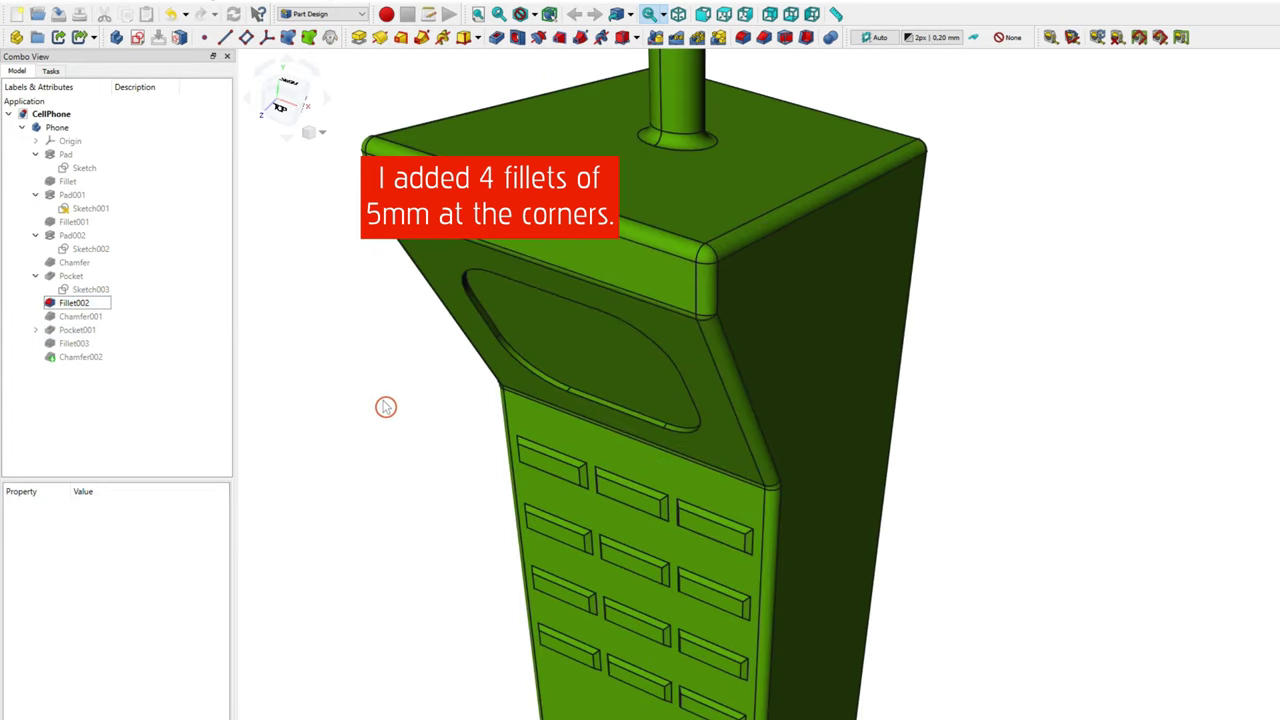
scroll(431, 322, up, 3)
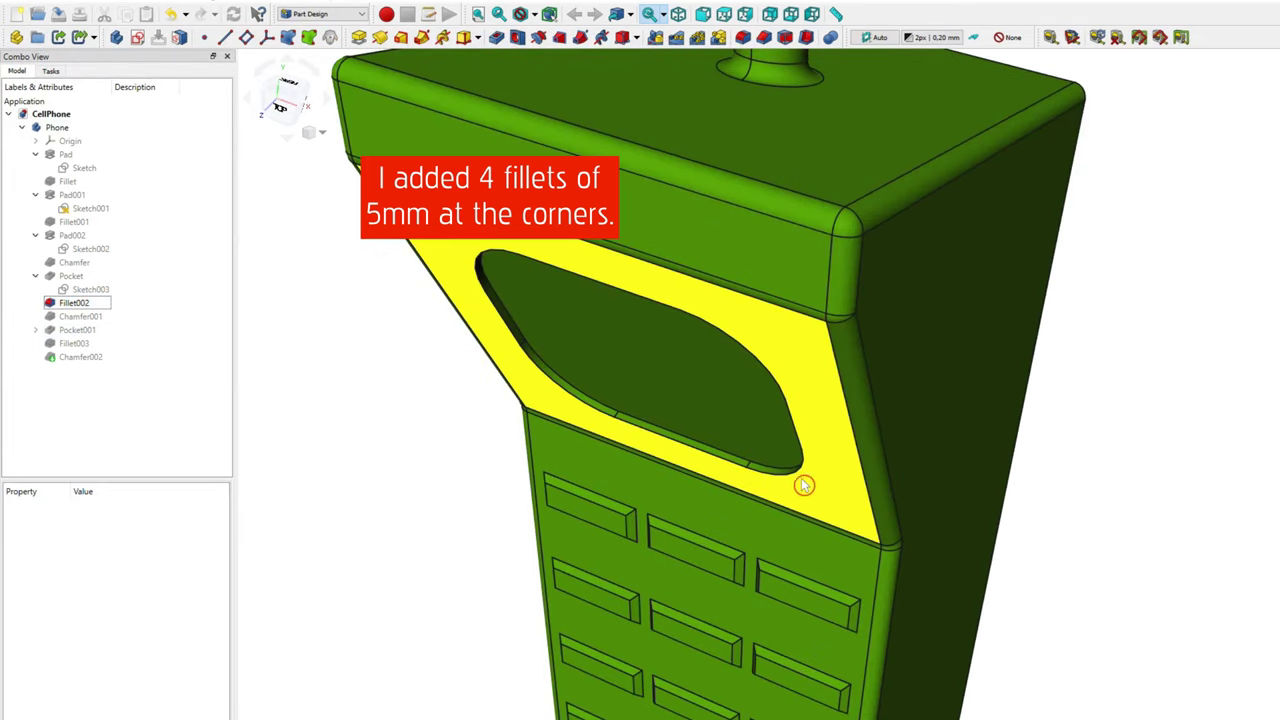
double_click(78, 303)
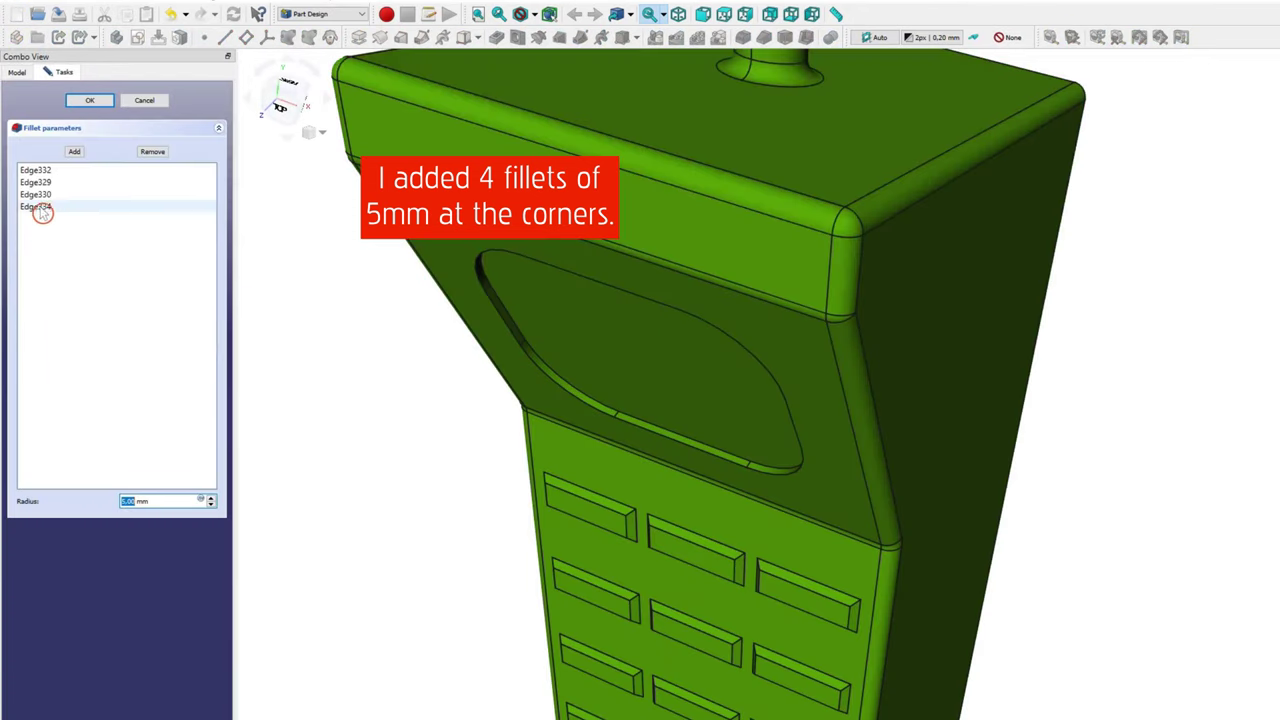
click(40, 194)
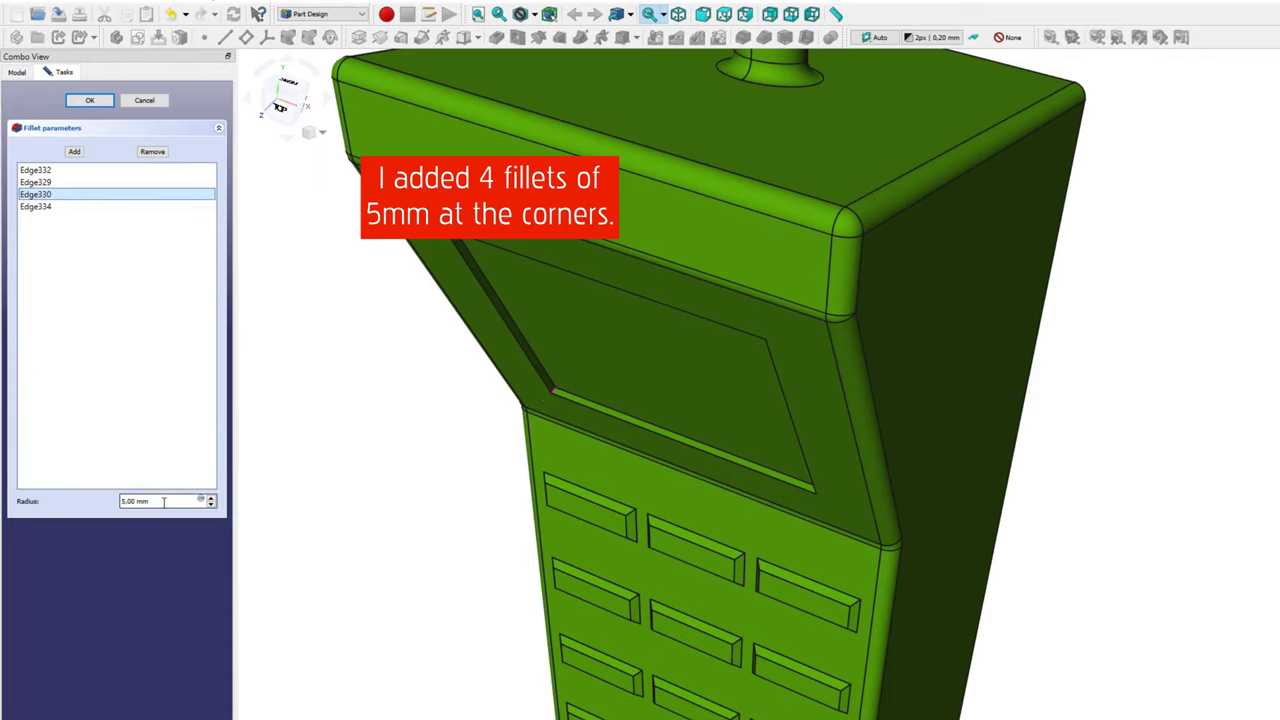
click(145, 102)
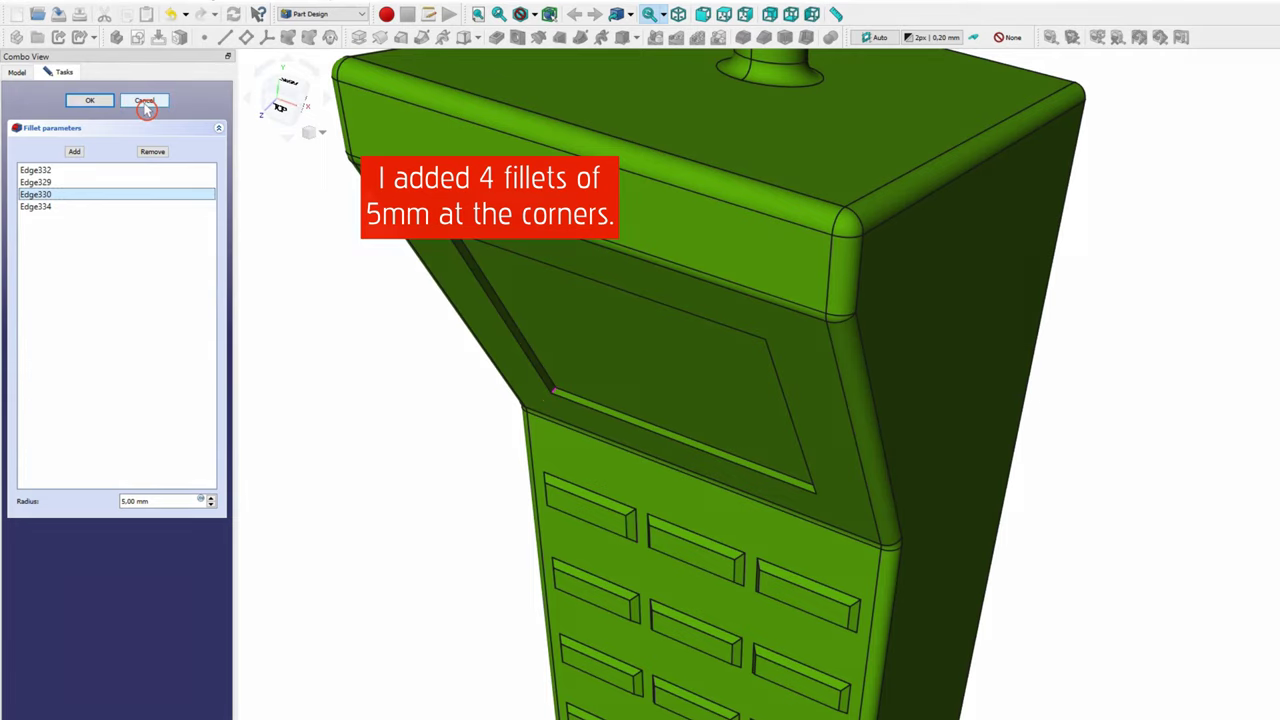
click(532, 360)
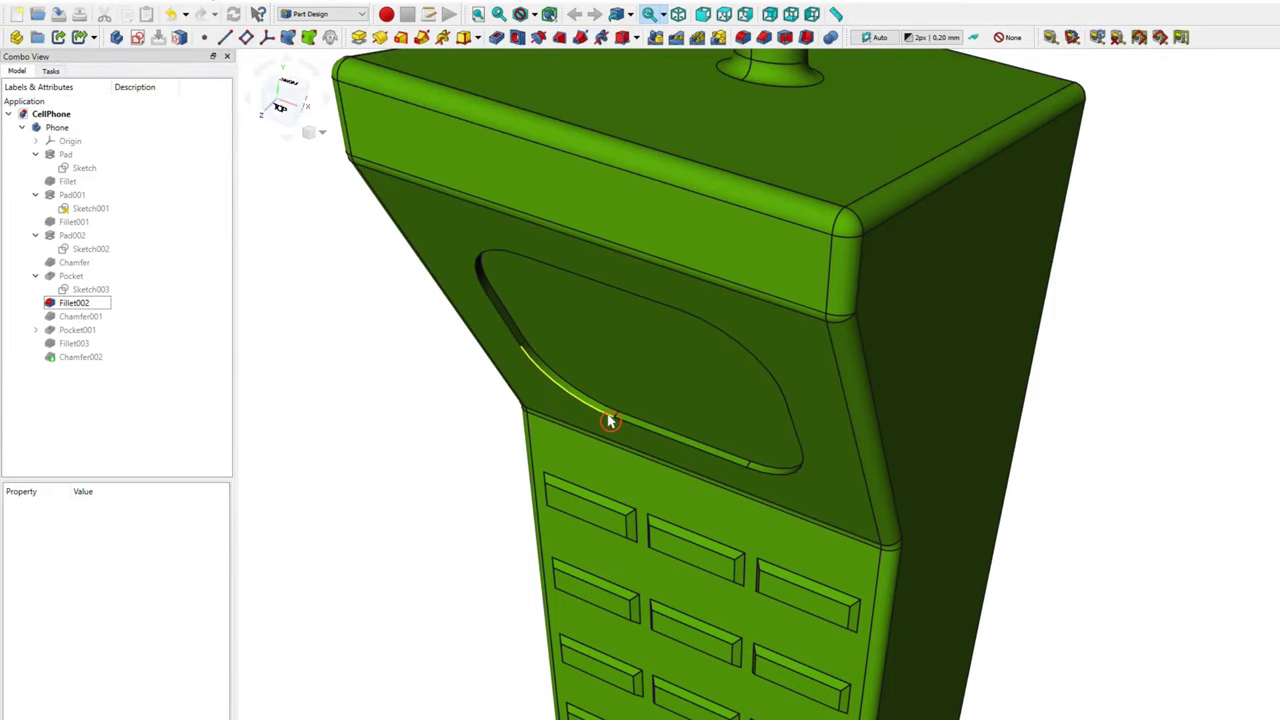
Step: Display Chamfer001 and review its 0.49 mm equal-distance chamfer on Edge21 around the cavity rim
click(114, 318)
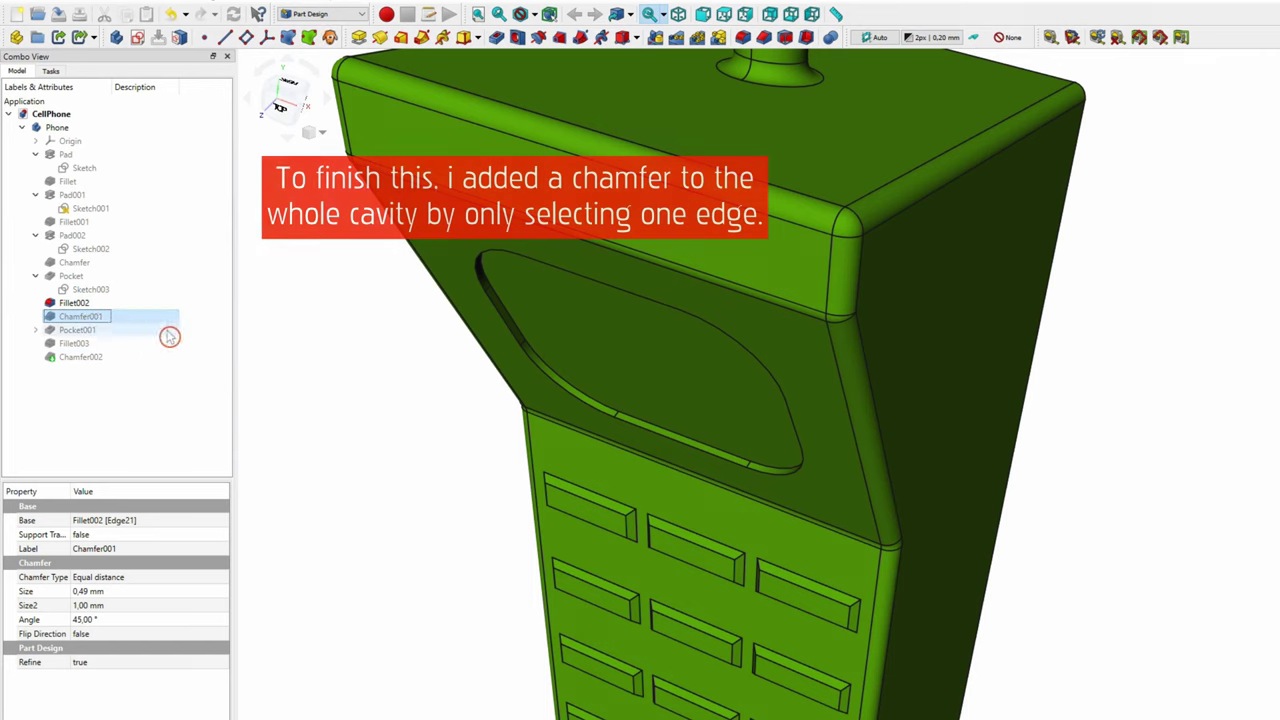
key(space)
click(118, 392)
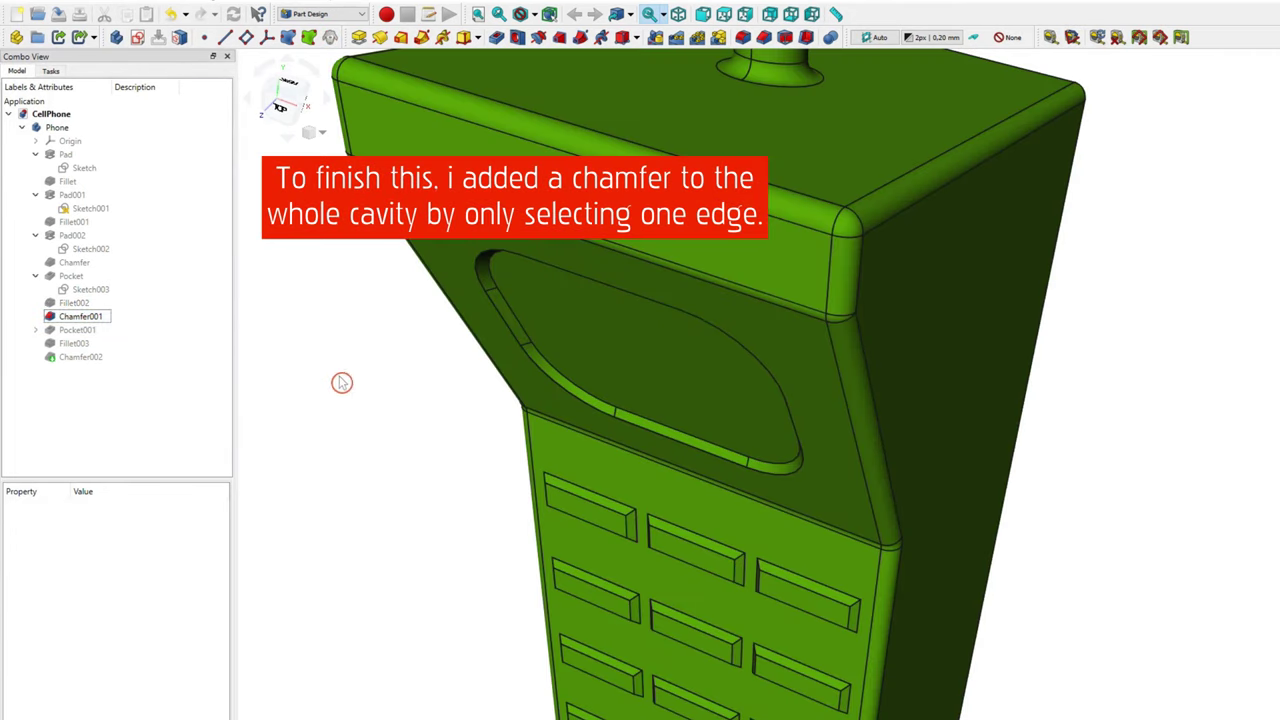
double_click(86, 316)
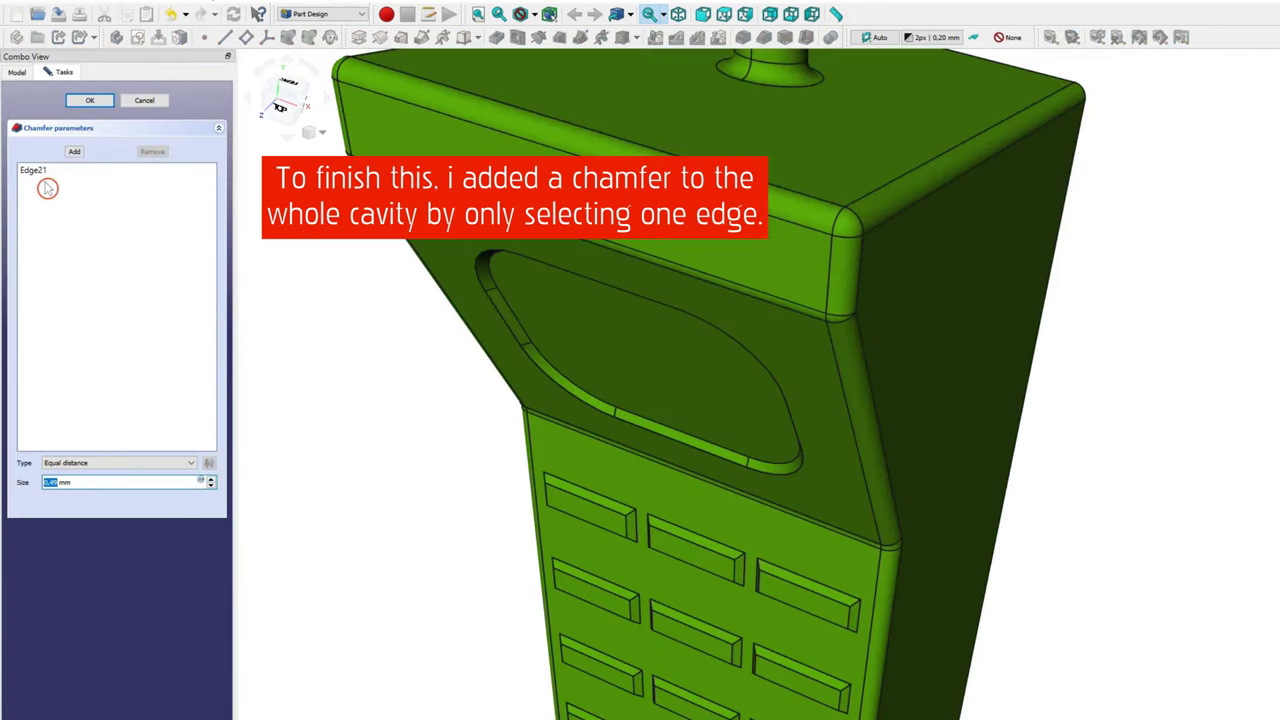
click(45, 172)
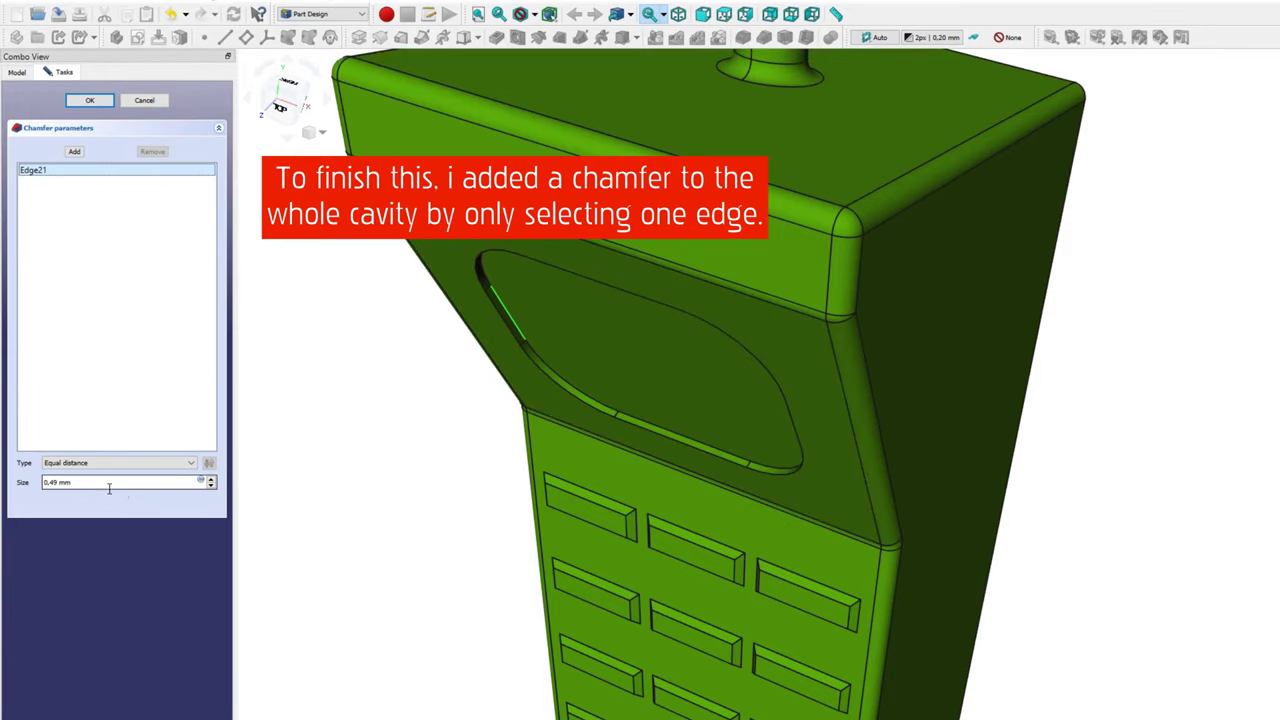
click(138, 294)
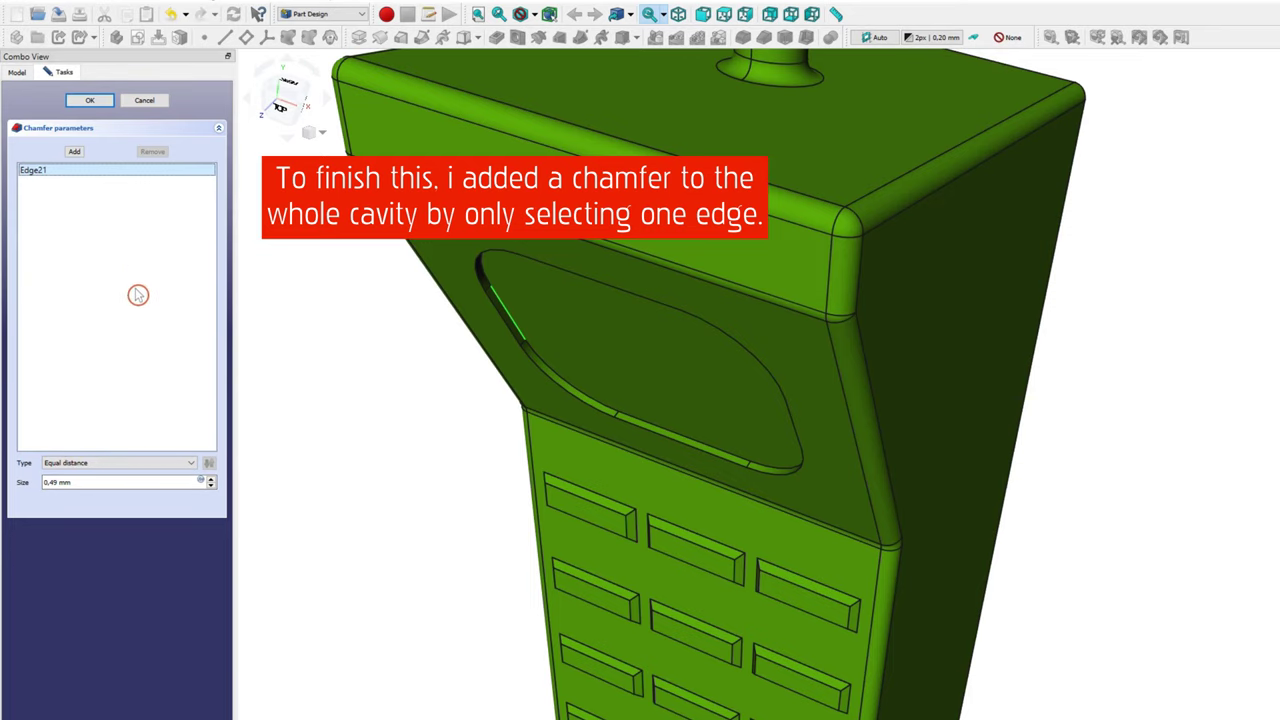
click(136, 105)
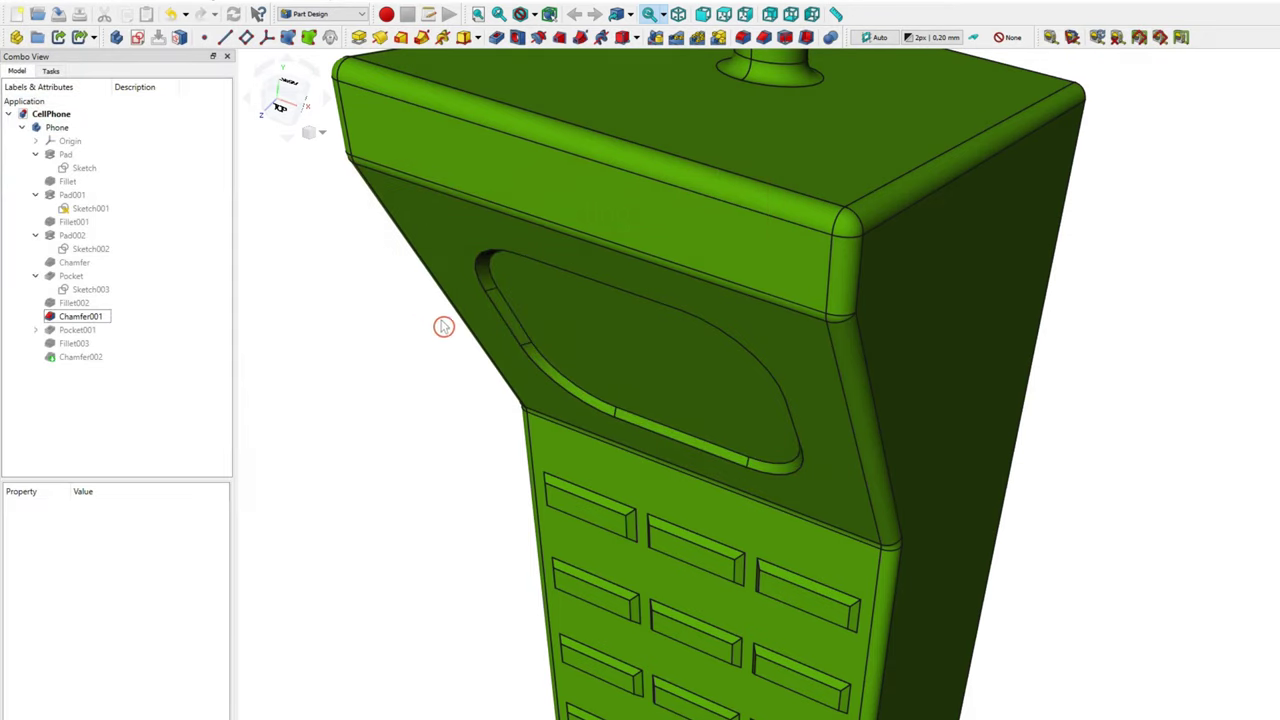
click(518, 330)
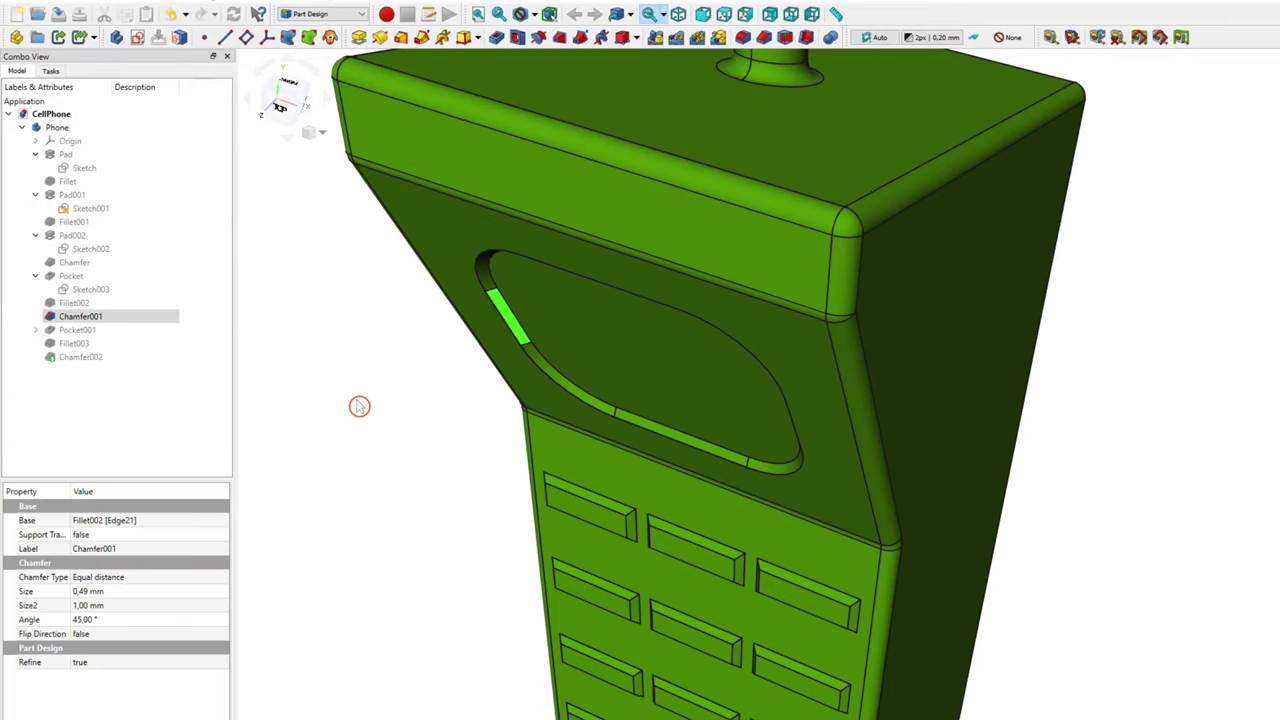
click(76, 331)
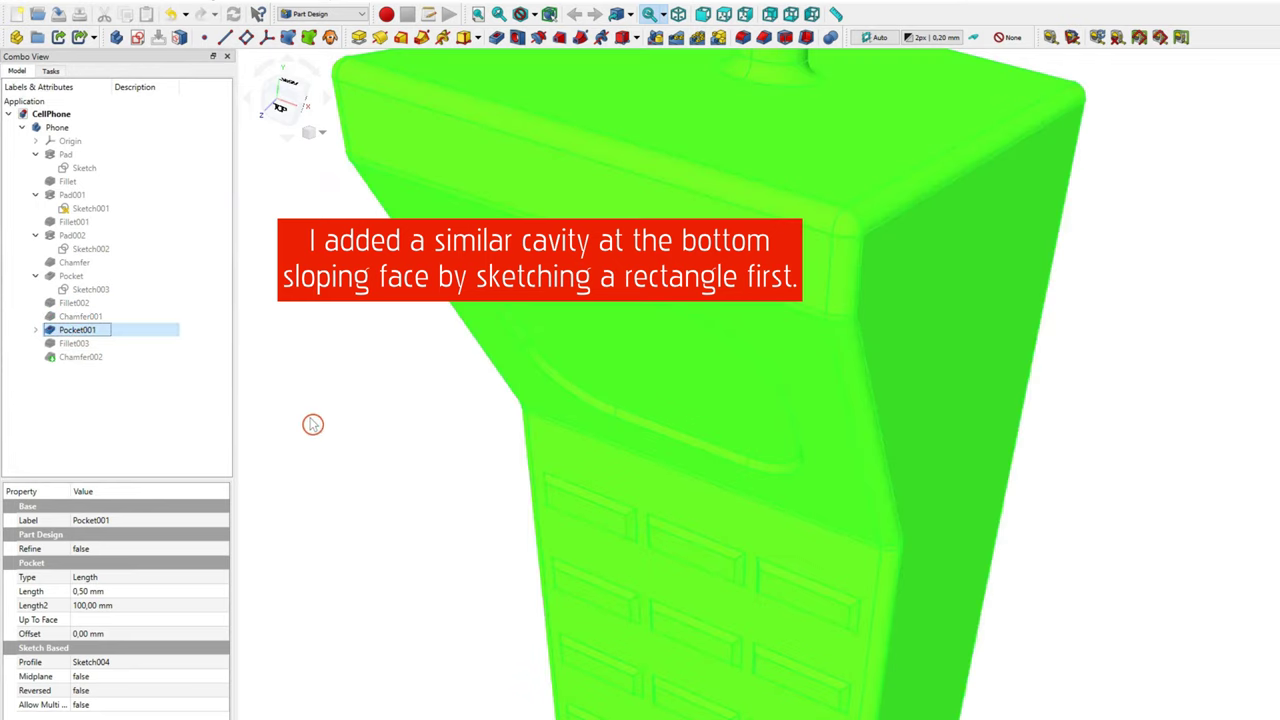
Step: Orbit to the lower sloping face and inspect Pocket001's rectangle sketch Sketch004 there
mouse_move(314, 423)
middle_down()
mouse_move(369, 440)
mouse_move(397, 574)
middle_up()
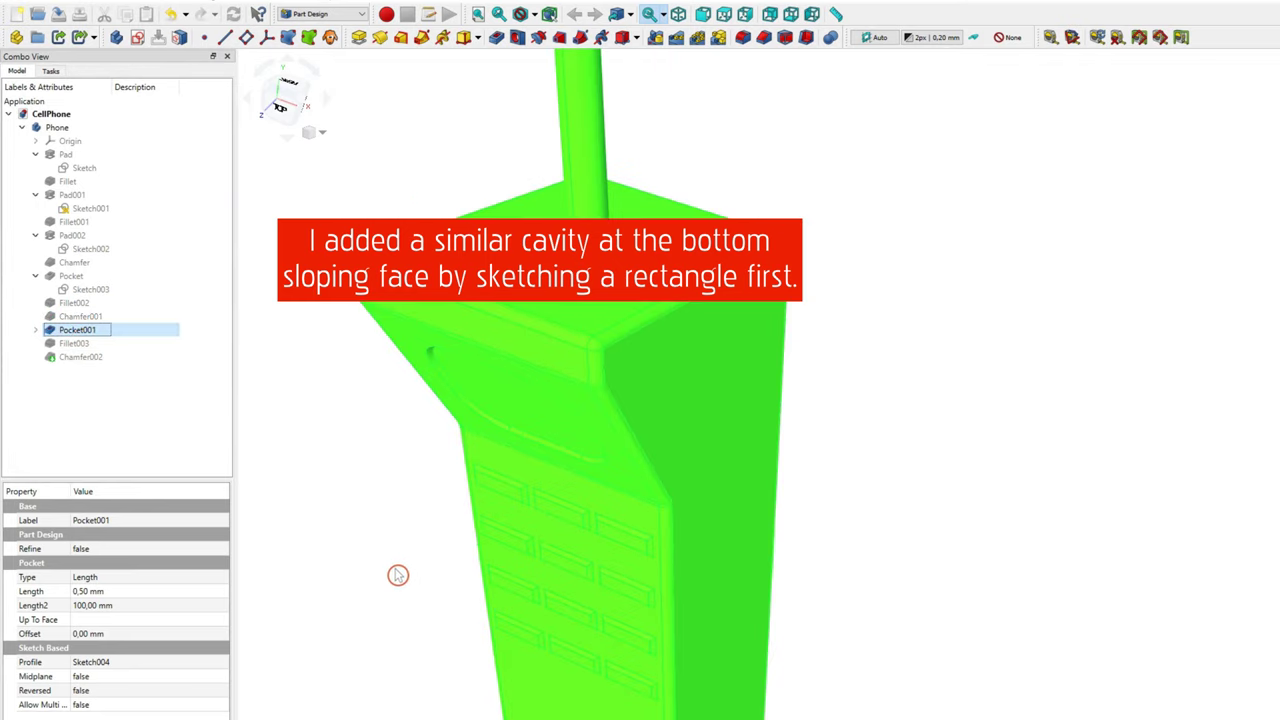
click(434, 511)
scroll(503, 646, up, 5)
middle_drag(503, 646, 546, 646)
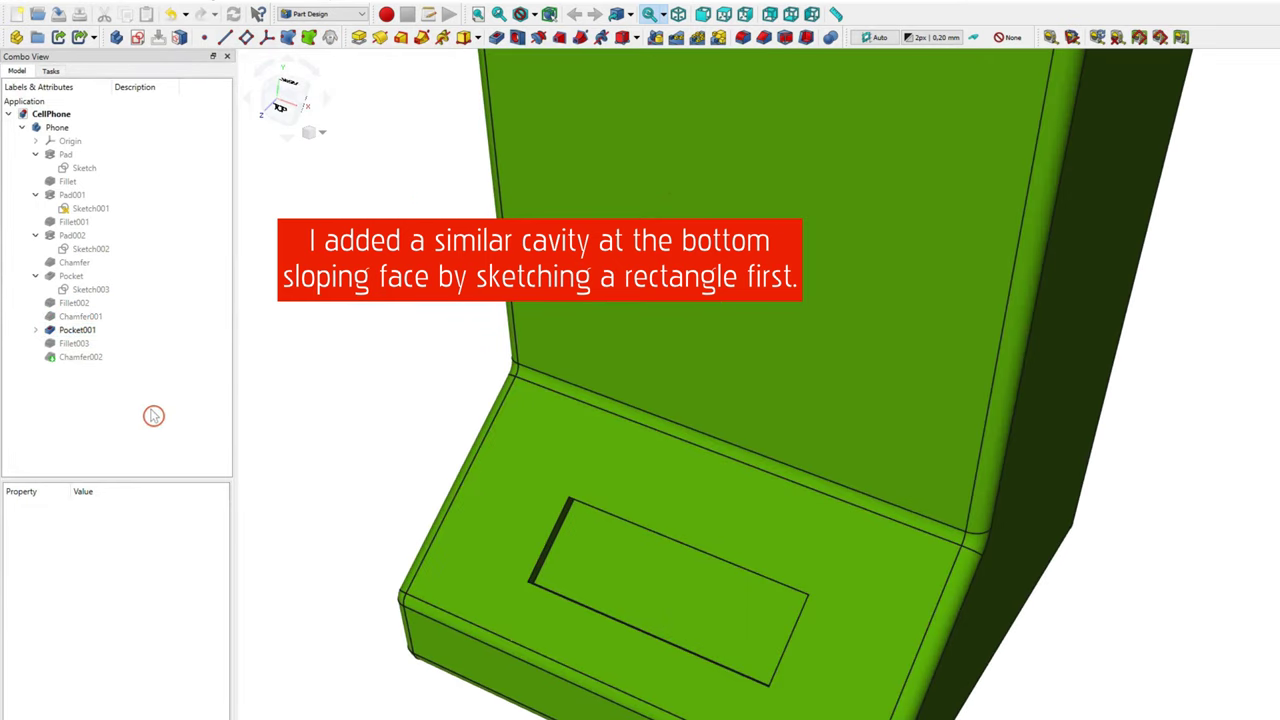
click(37, 330)
click(80, 343)
key(space)
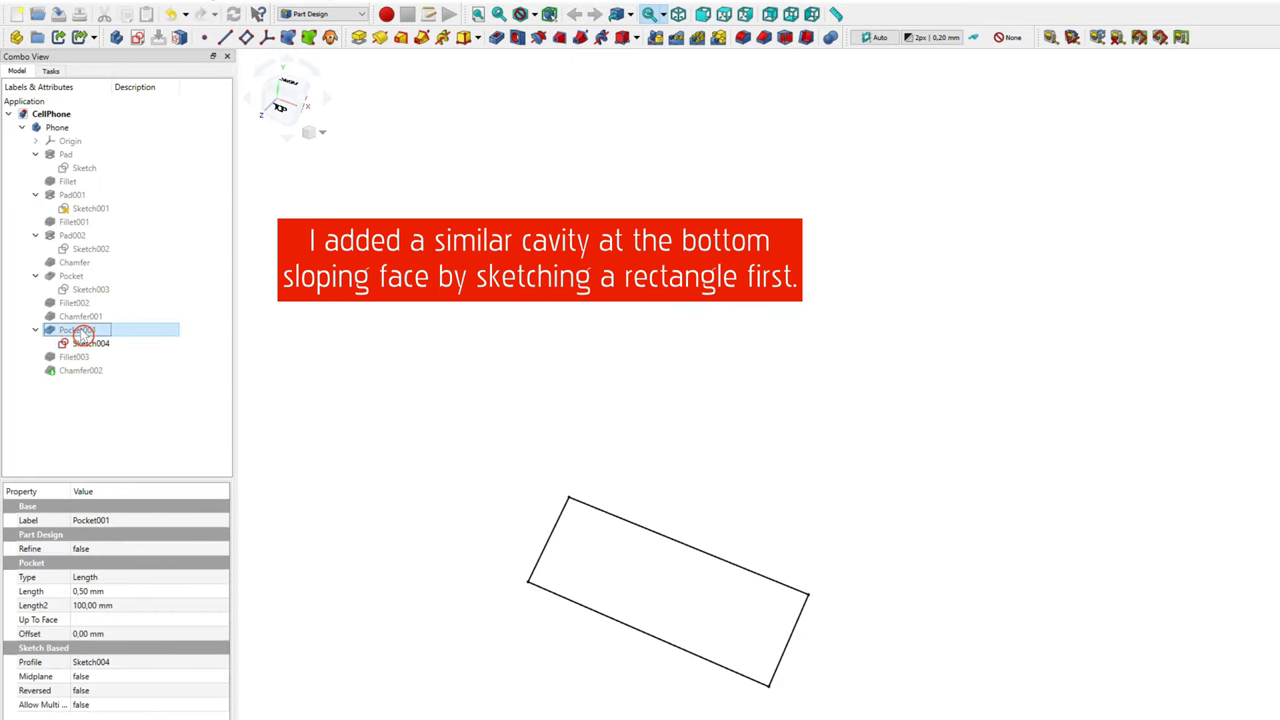
click(90, 316)
key(space)
click(329, 334)
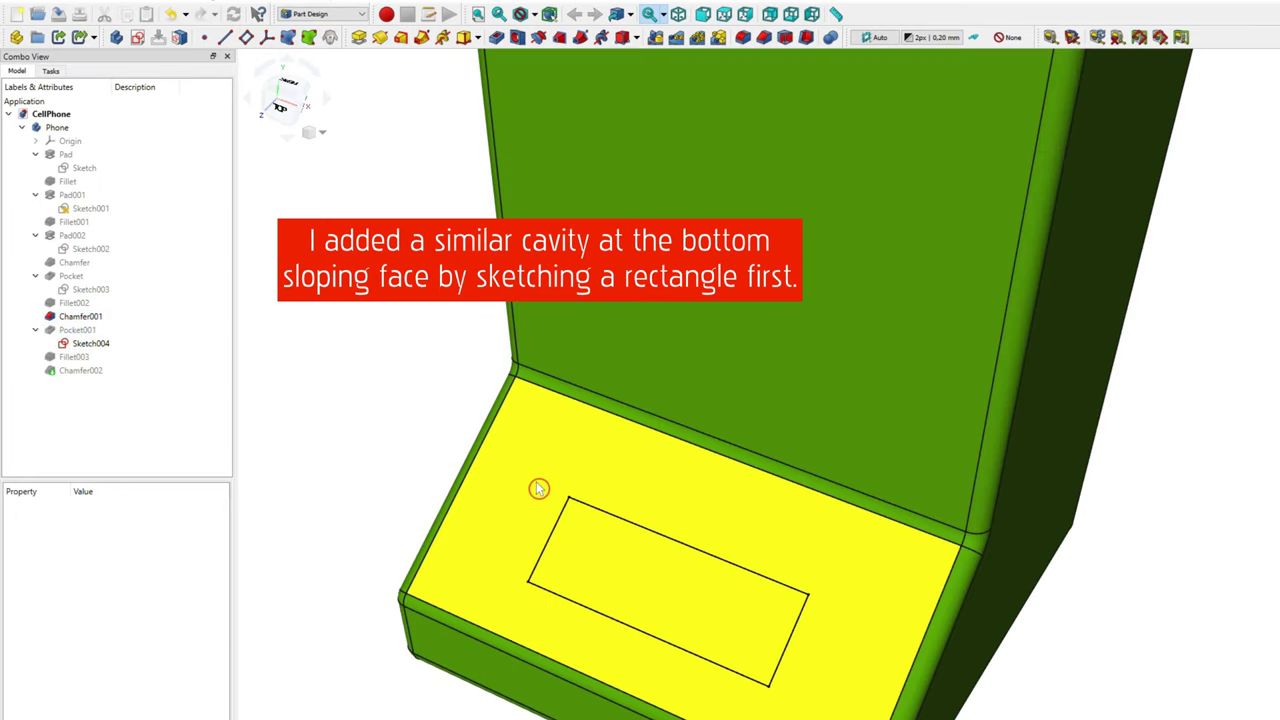
click(520, 487)
click(513, 485)
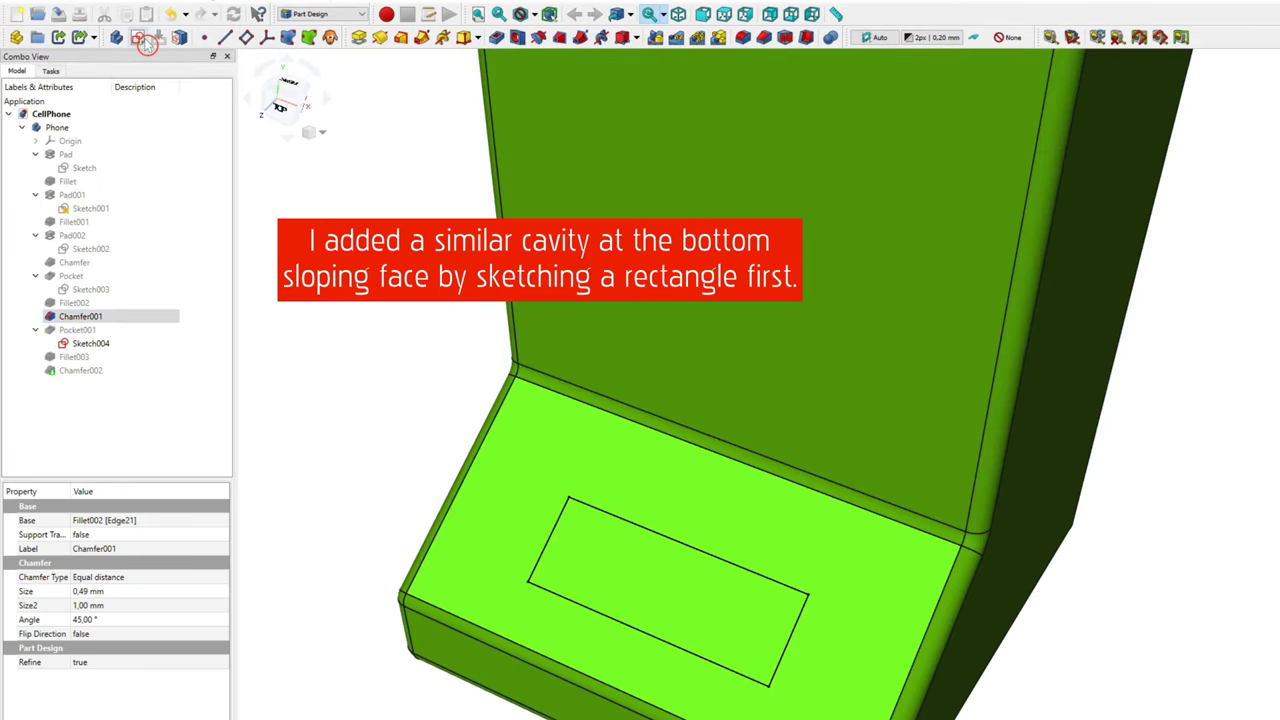
Step: Try deeper and shallower depths for the Pocket001 slot, then cancel to keep 0.50 mm
click(78, 330)
click(85, 342)
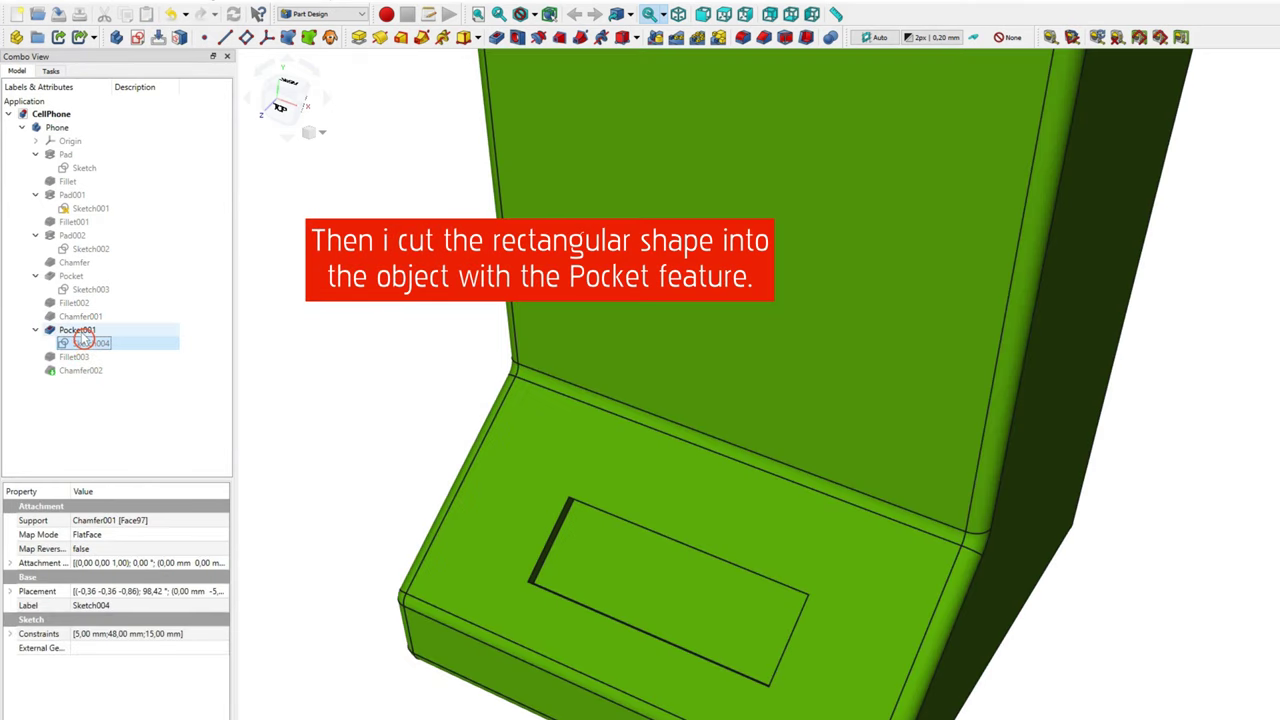
double_click(82, 334)
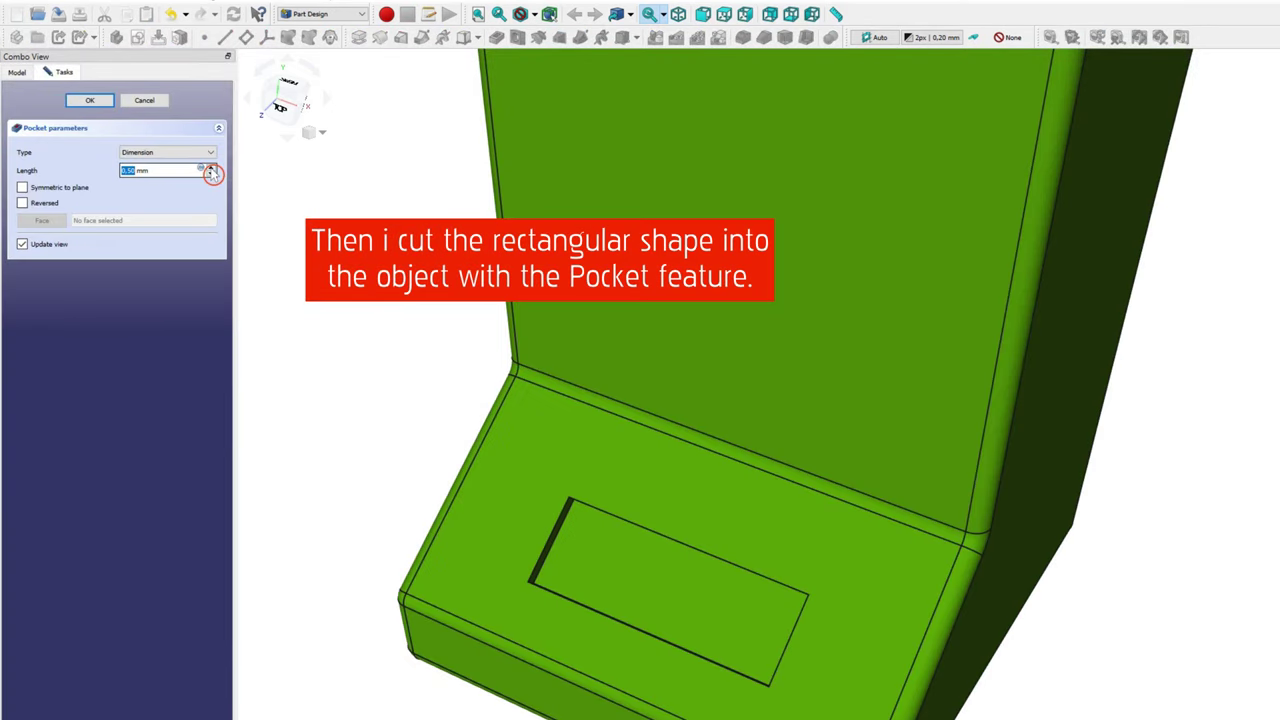
click(212, 170)
click(212, 170)
click(212, 170)
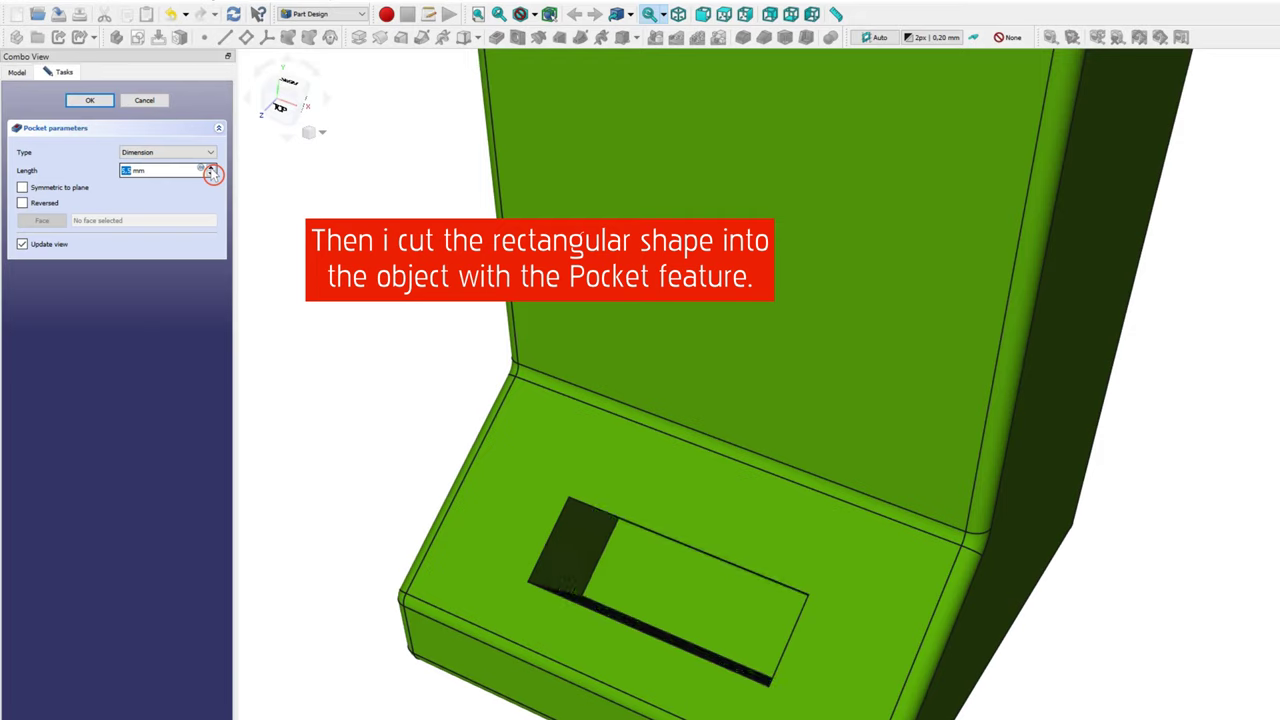
click(211, 175)
click(211, 175)
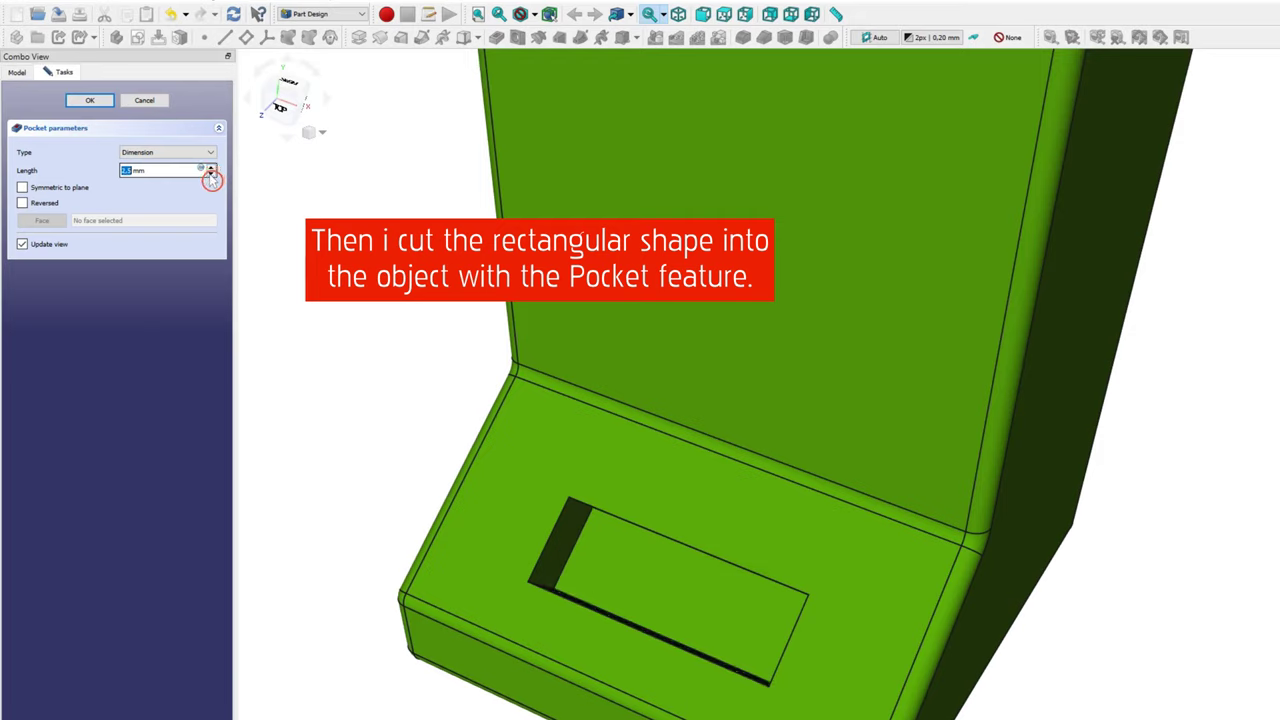
click(211, 175)
click(145, 102)
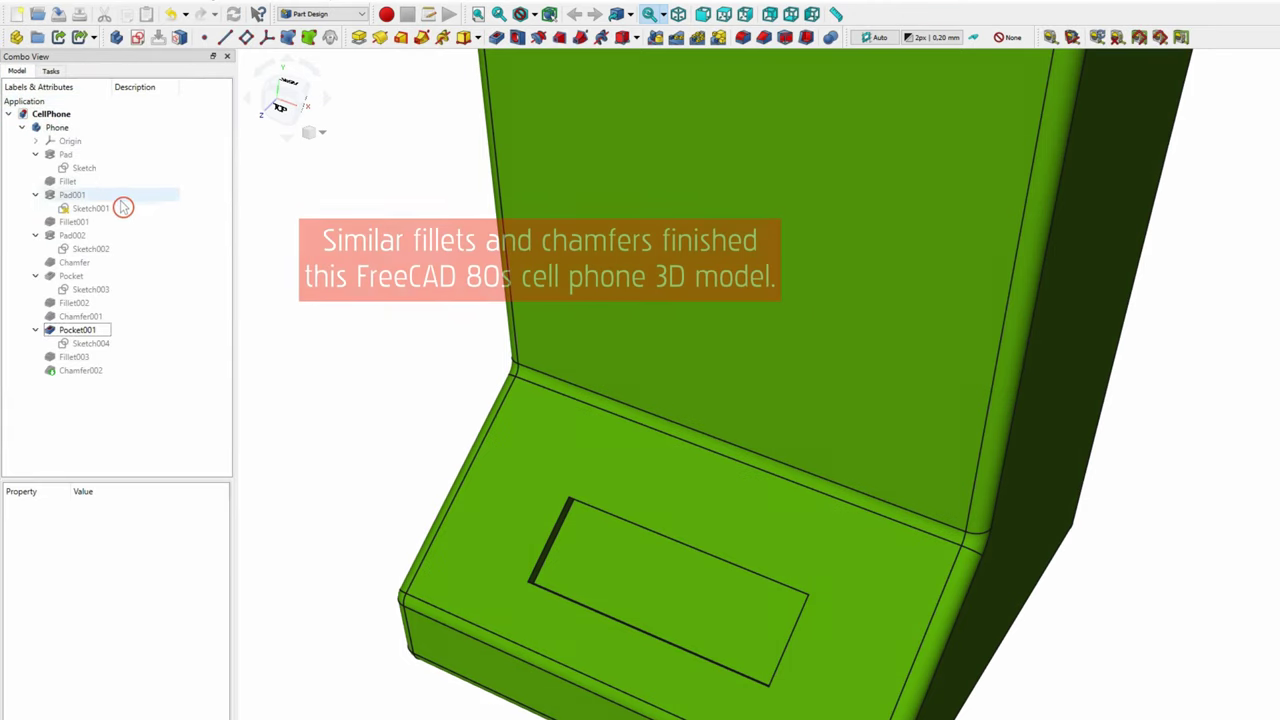
Step: Display Fillet003 and review its 2.50 mm rounding of slot edges Edge403 and Edge401, unchanged
click(83, 357)
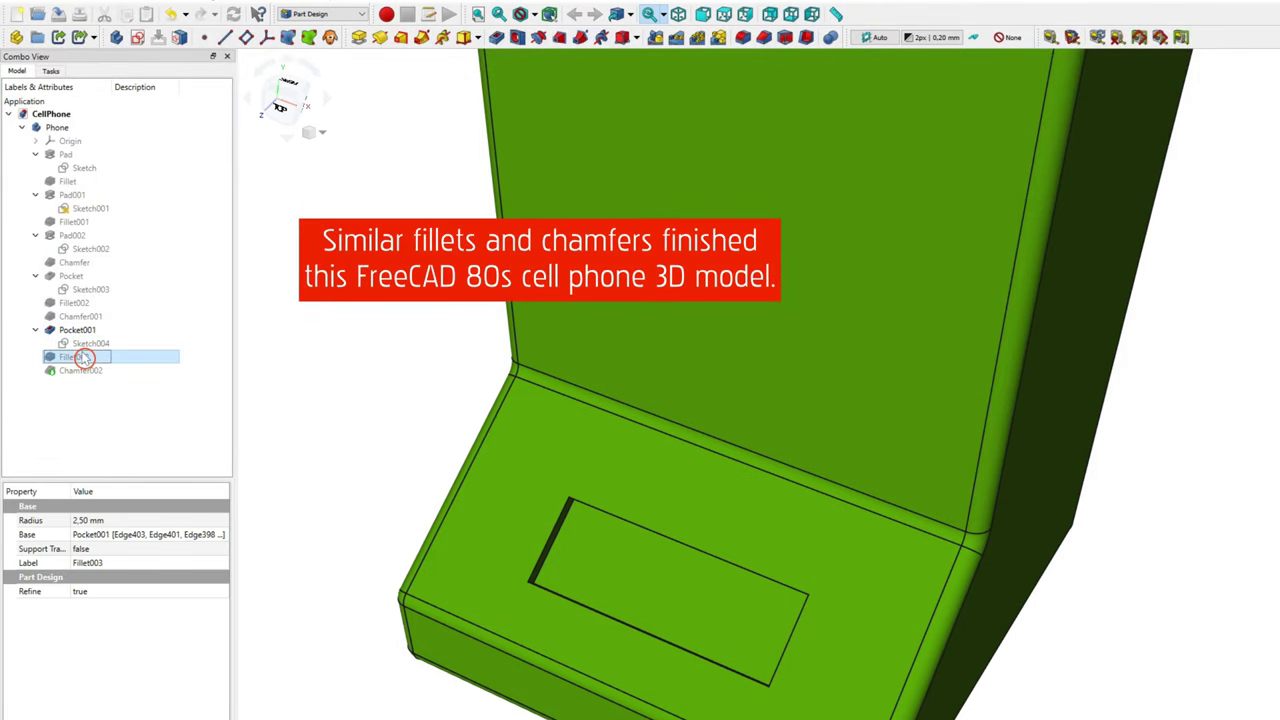
key(space)
click(83, 394)
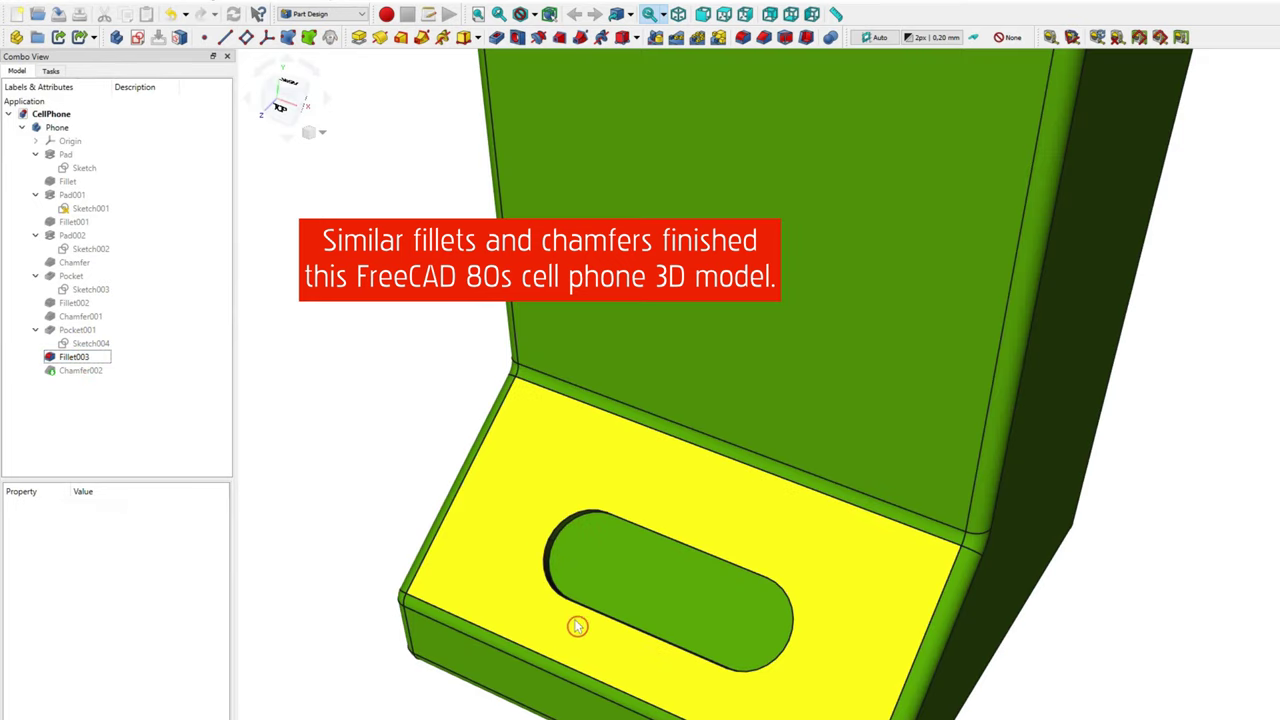
double_click(74, 357)
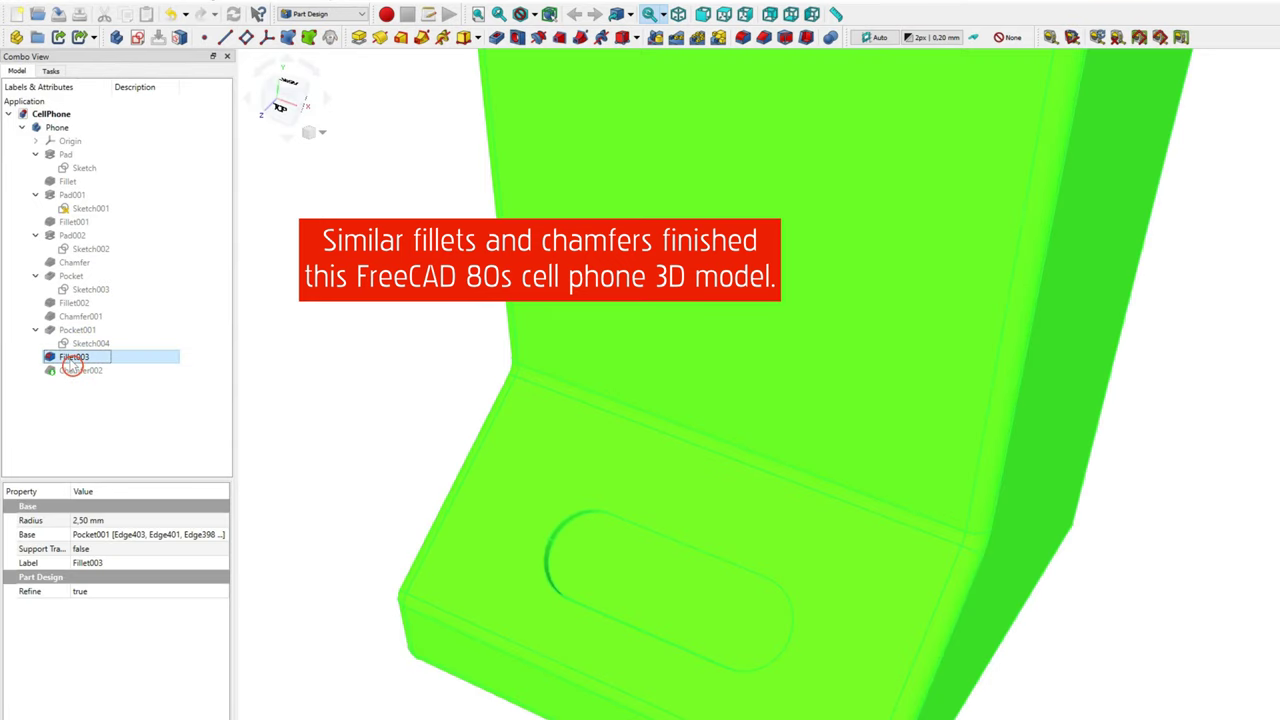
click(40, 170)
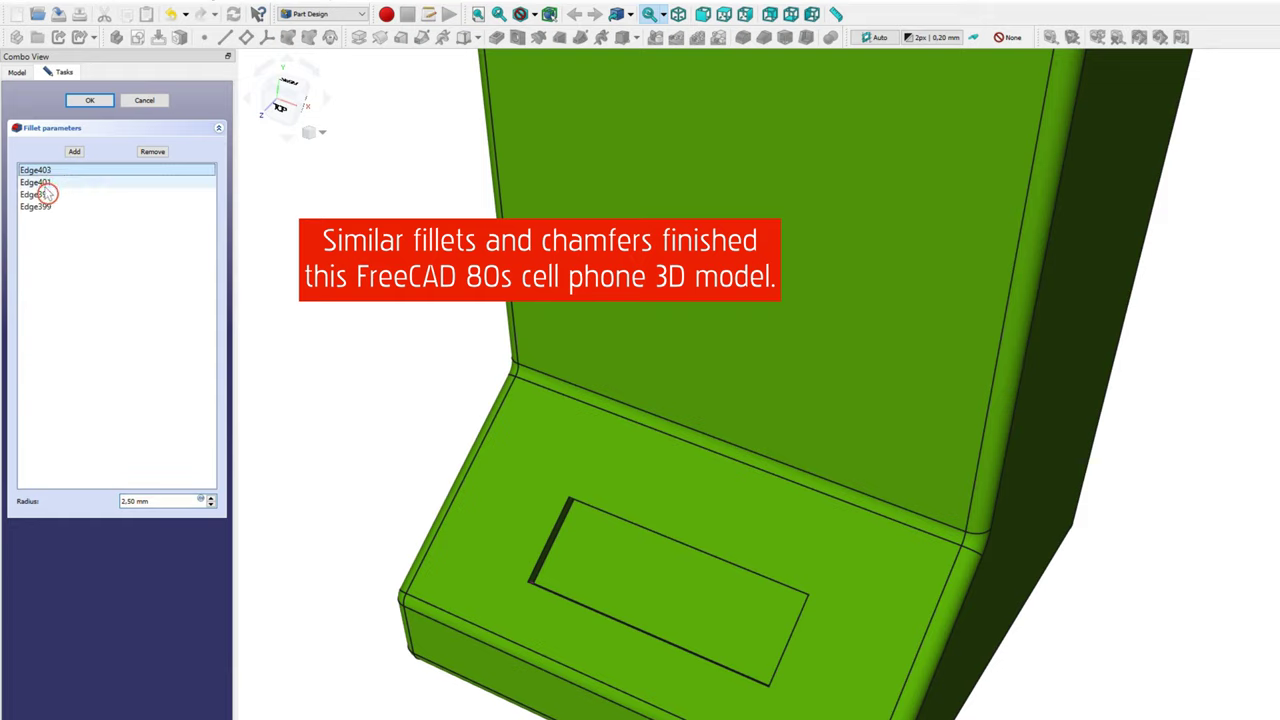
click(42, 182)
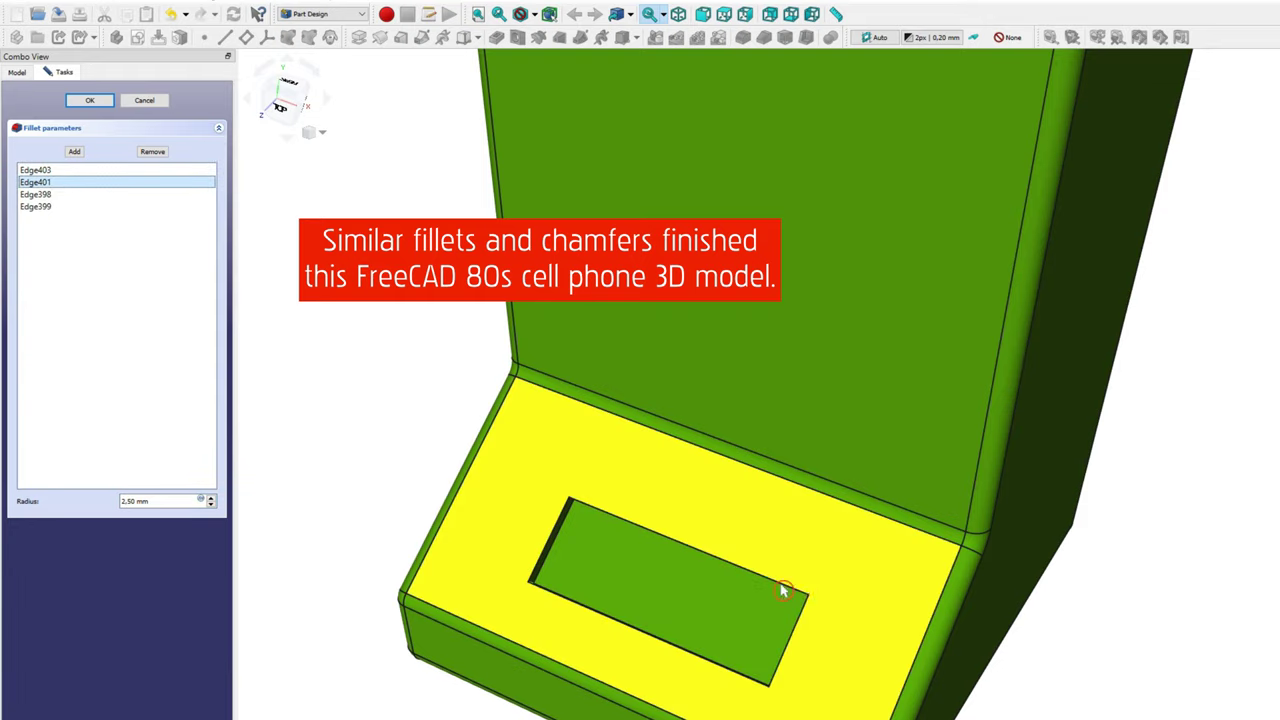
click(155, 102)
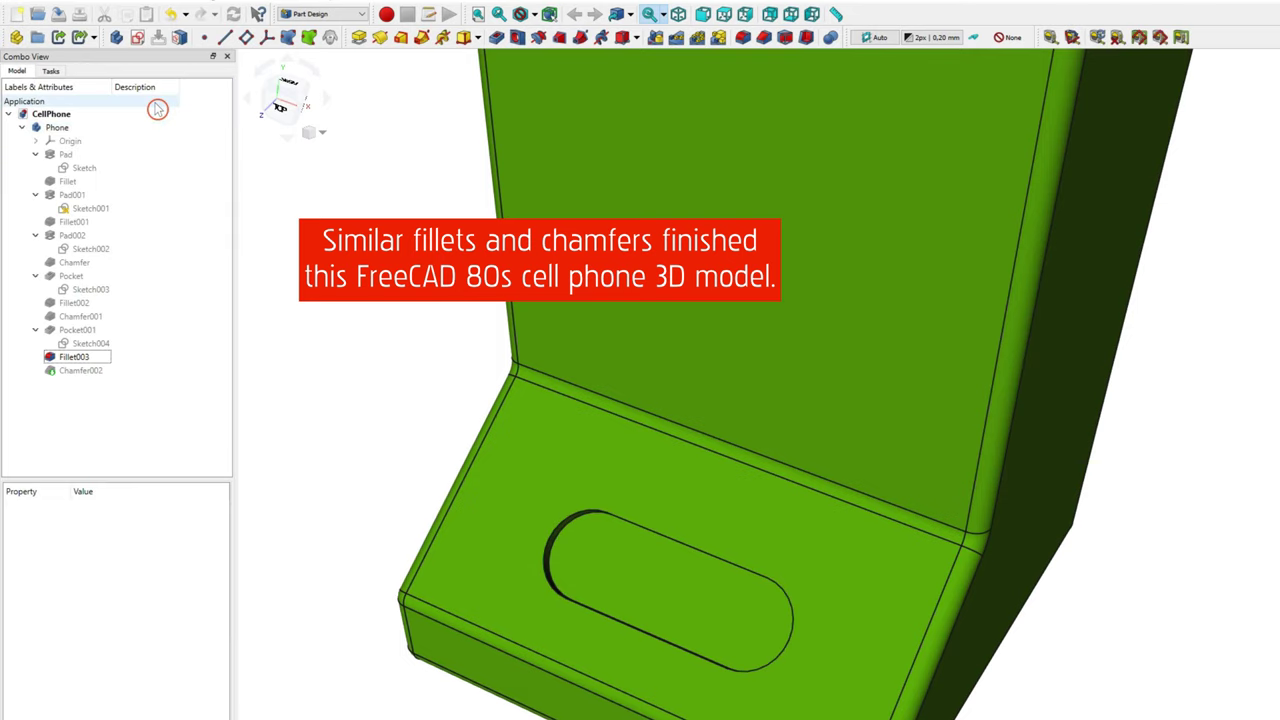
click(88, 370)
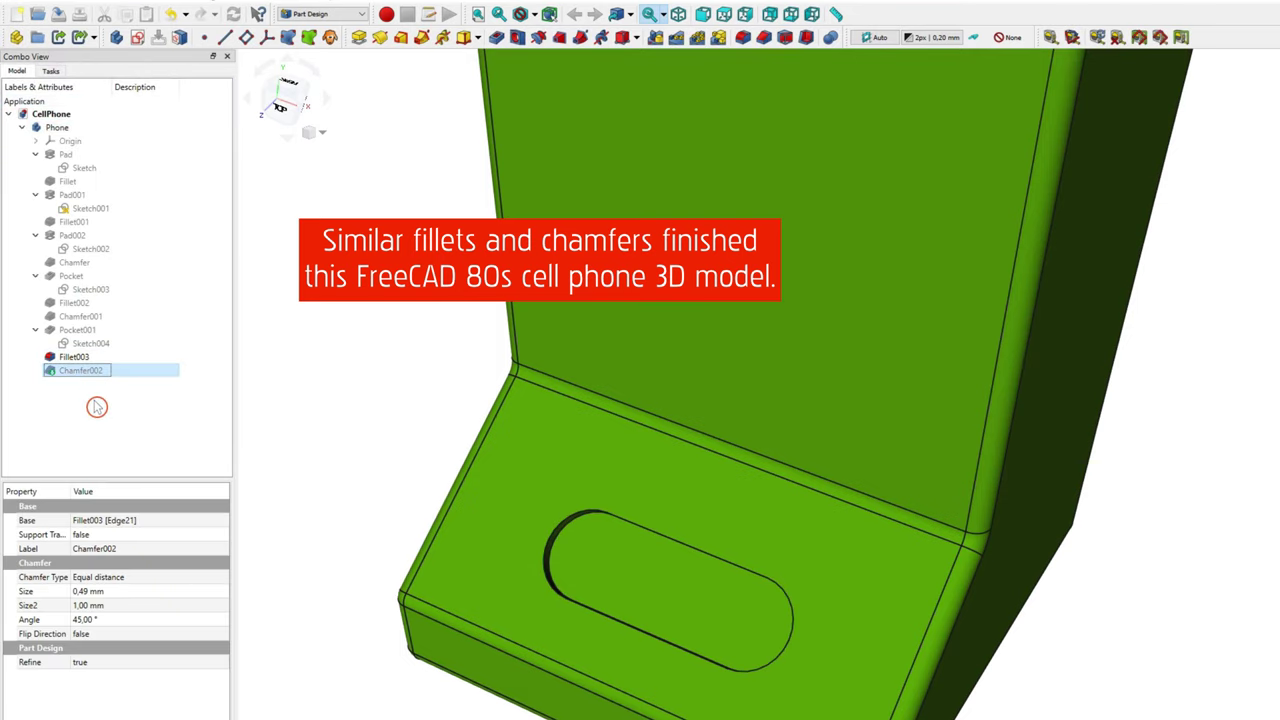
Step: Display Chamfer002 and review its 0.49 mm chamfer on Edge21 around the slot rim, unchanged
key(space)
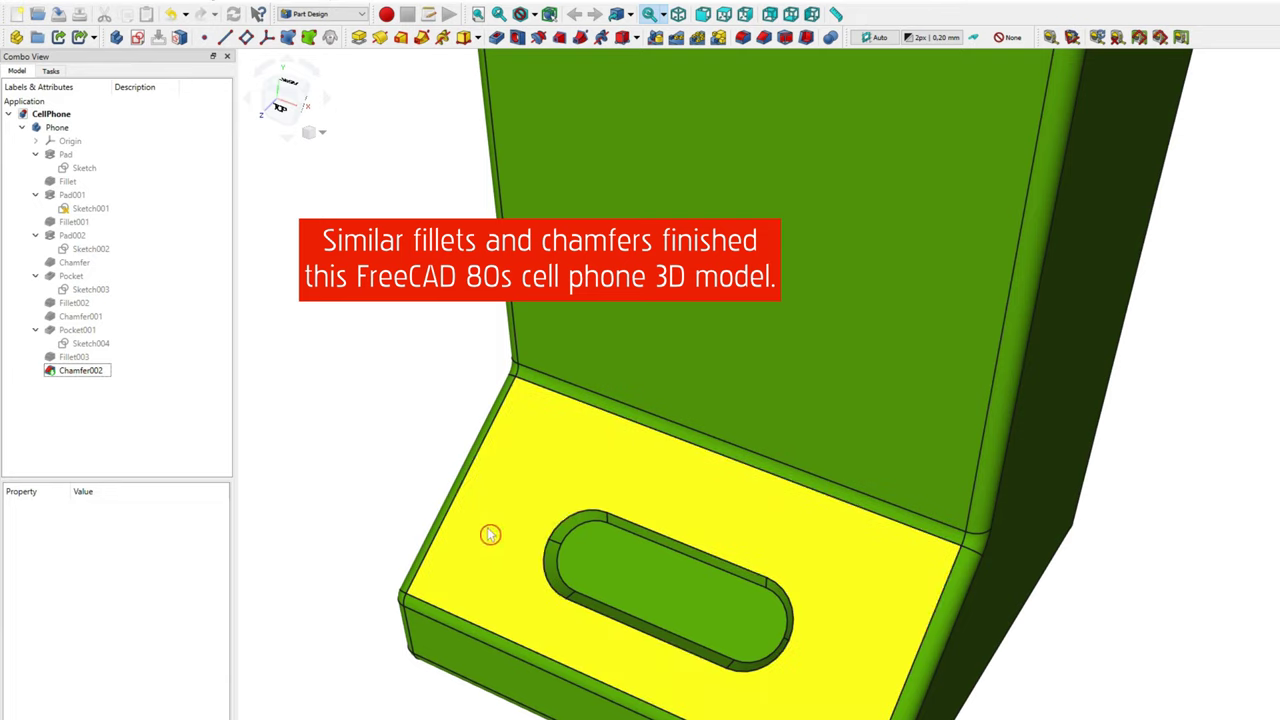
click(556, 565)
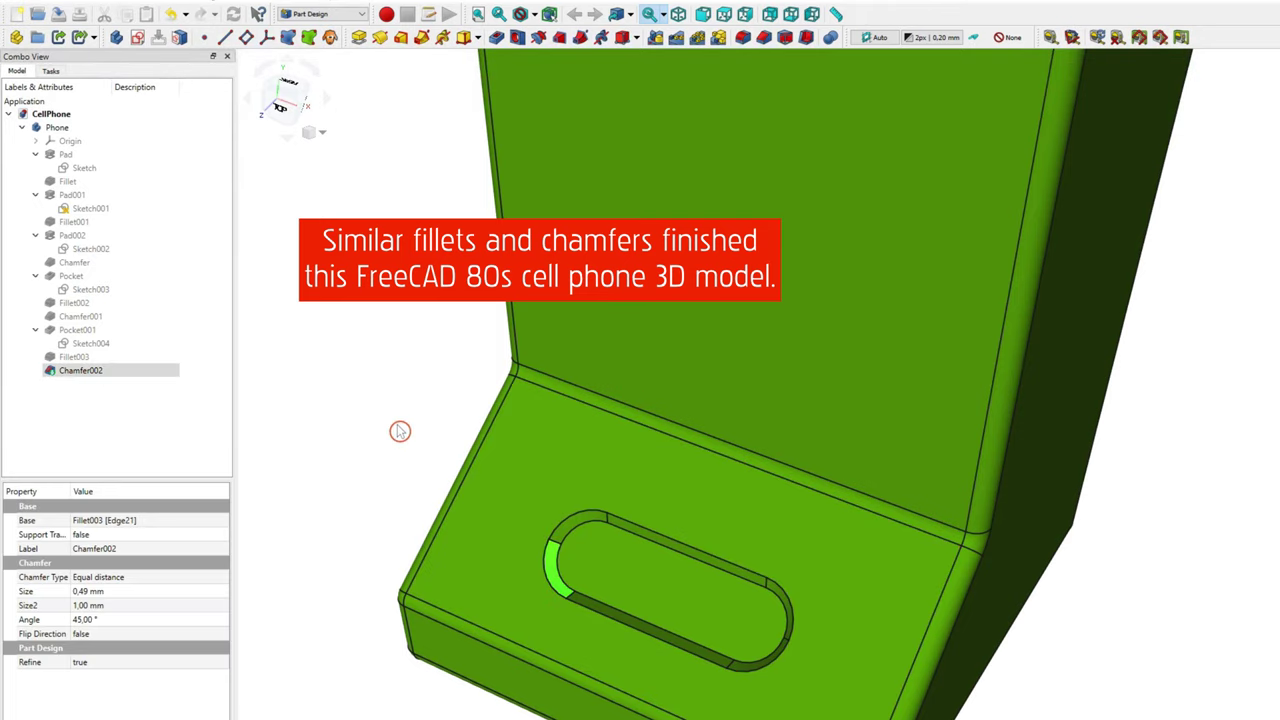
double_click(83, 372)
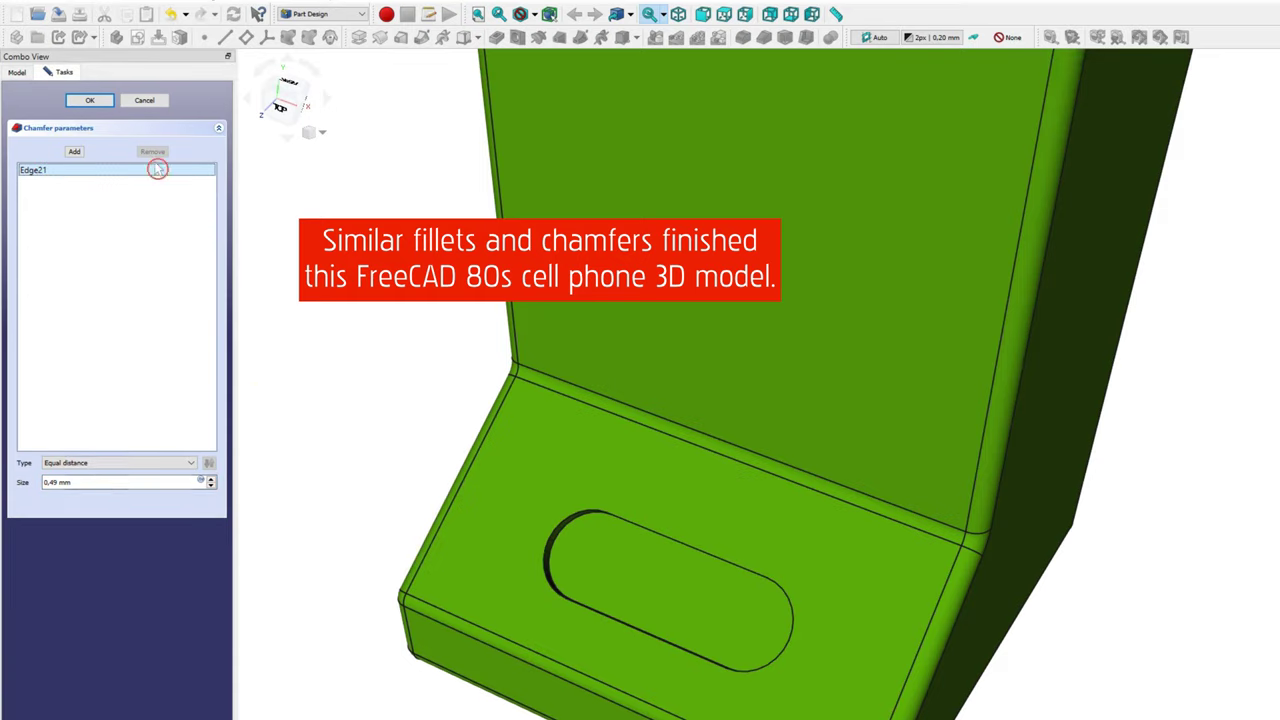
click(148, 102)
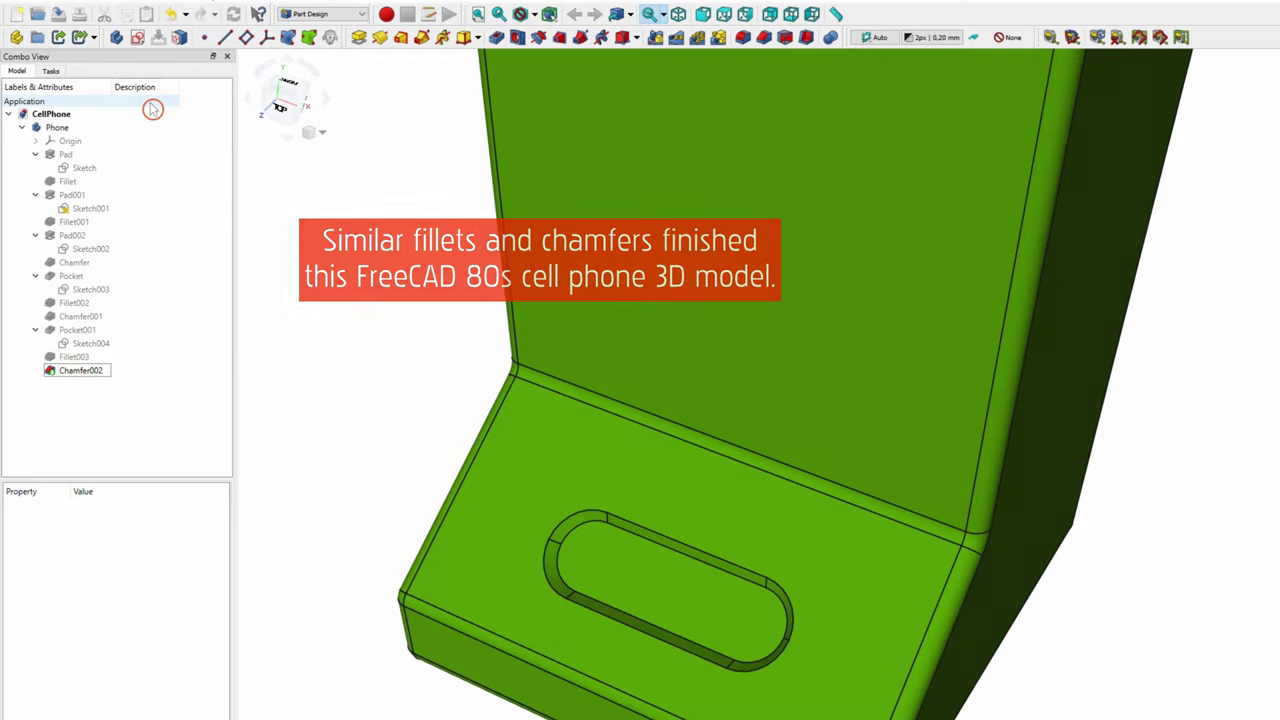